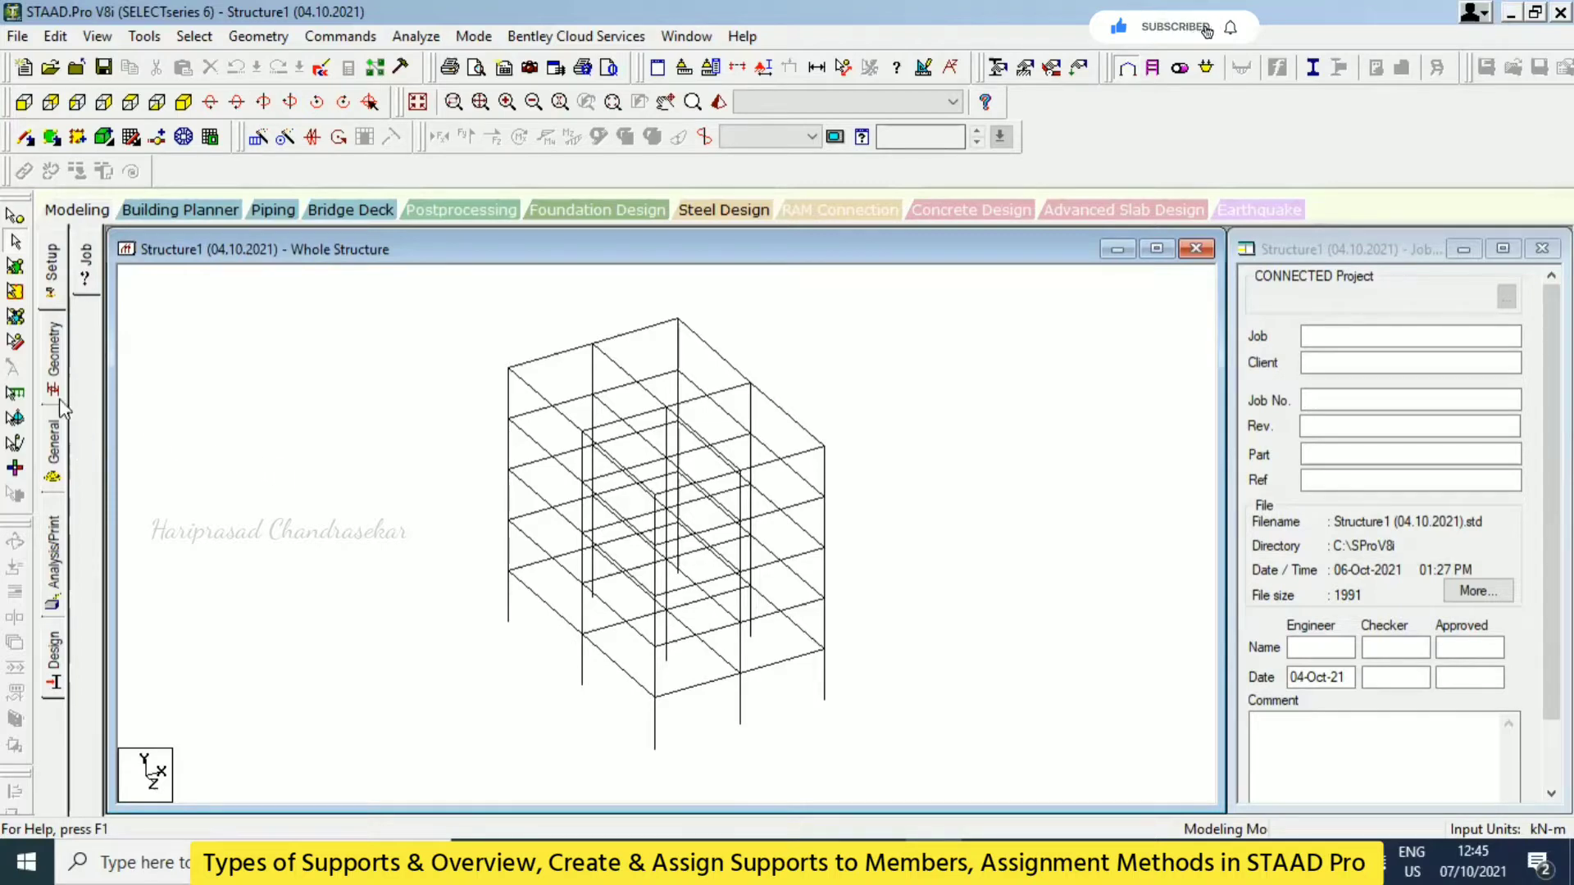
# - Open the support creation dialog for the whole structure and reposition it over the model view
pyautogui.click(52, 455)
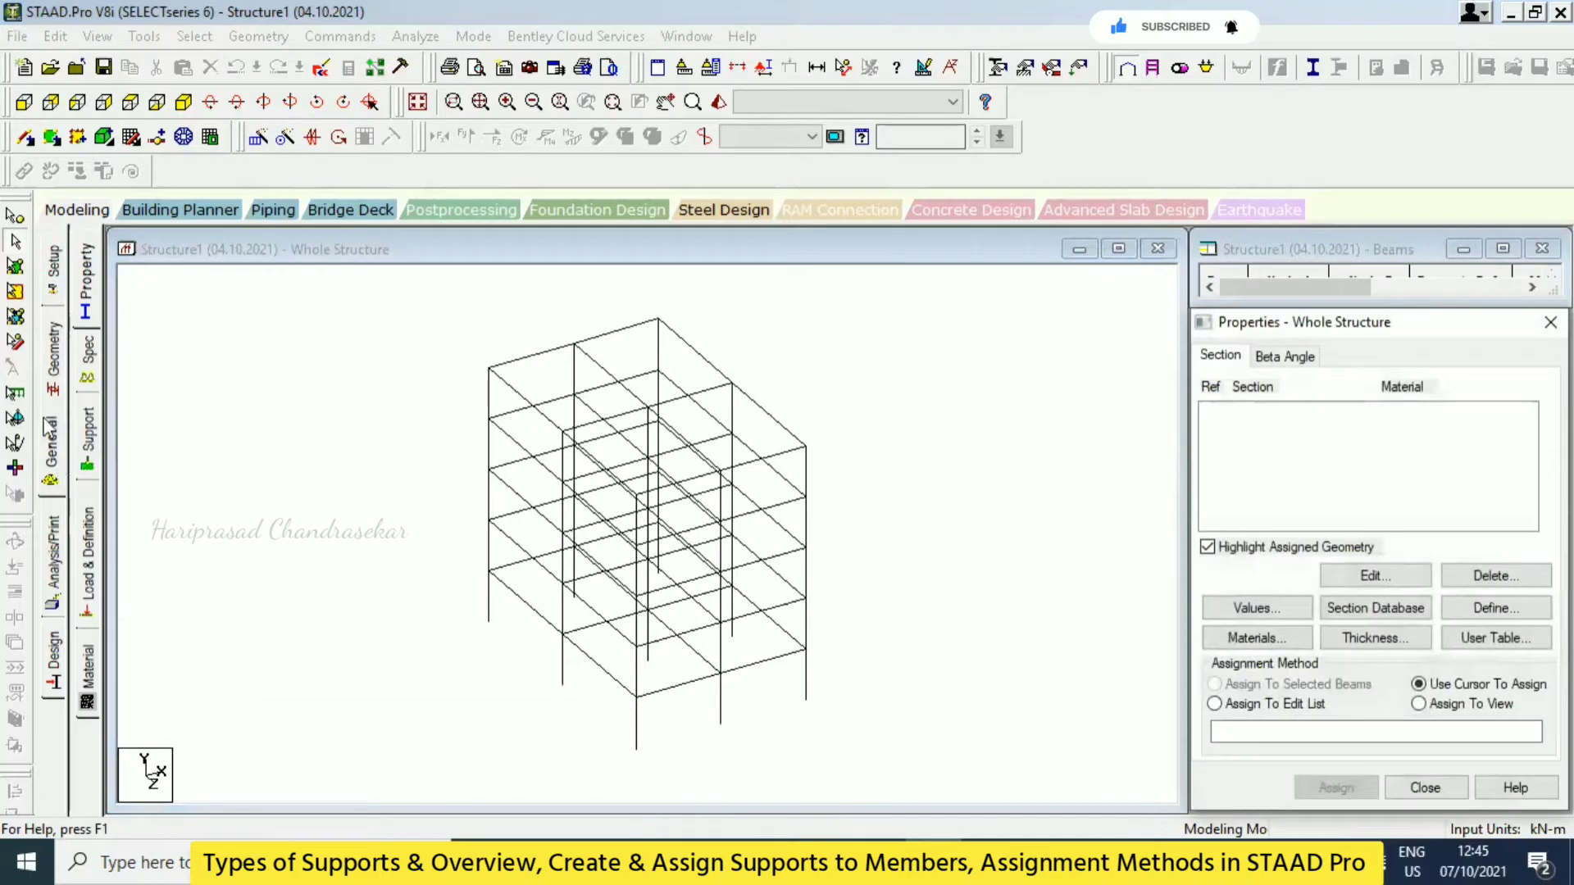
pyautogui.click(87, 435)
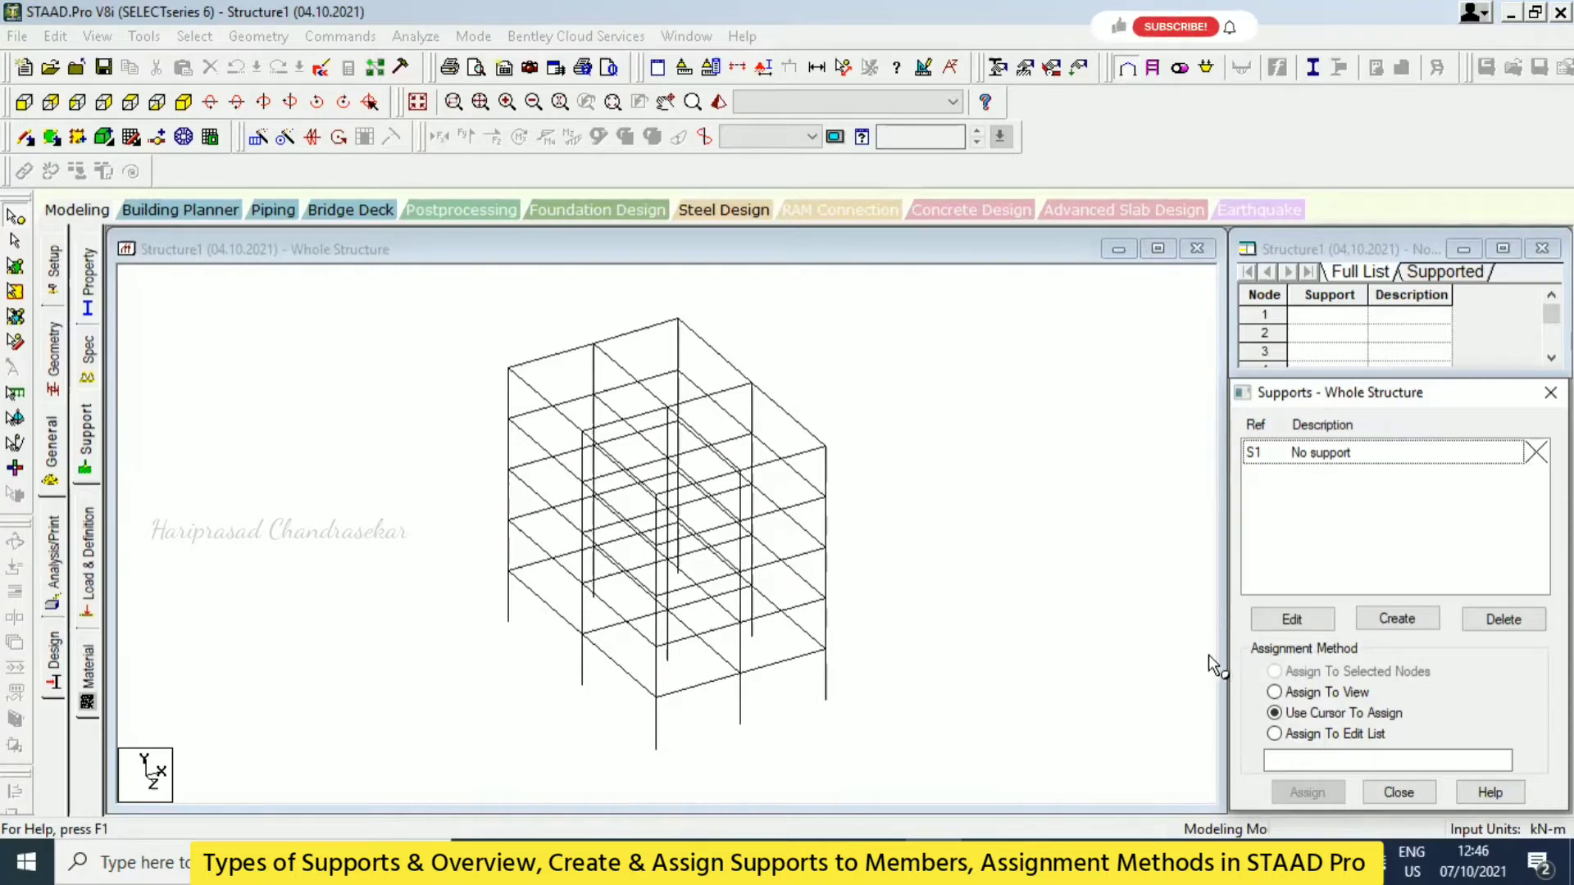
pyautogui.click(1402, 621)
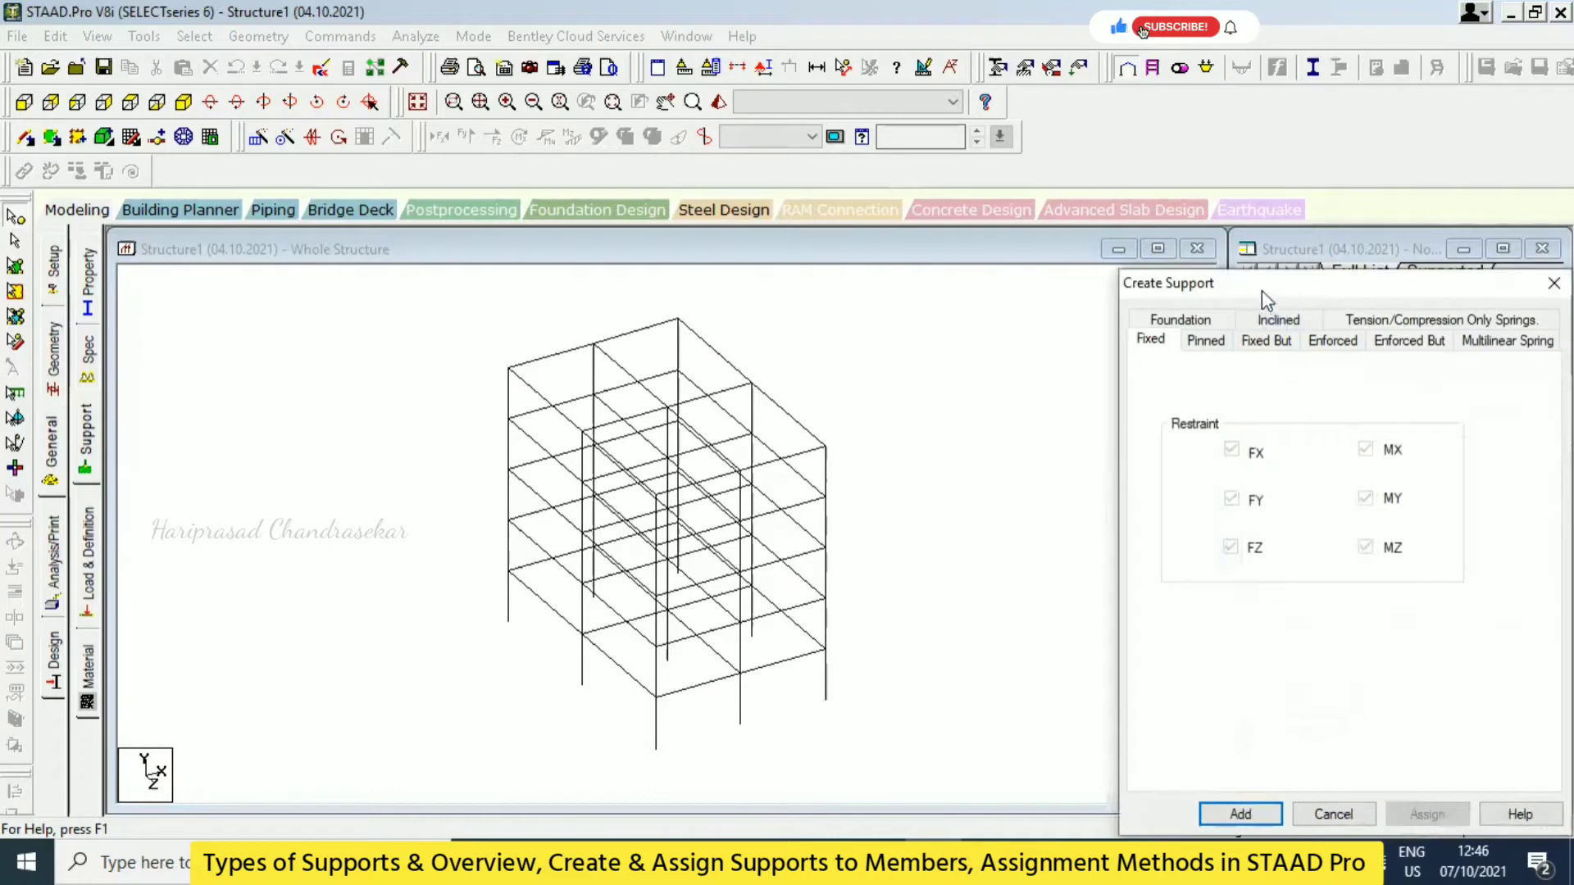
pyautogui.moveTo(1289, 290); pyautogui.dragTo(962, 221)
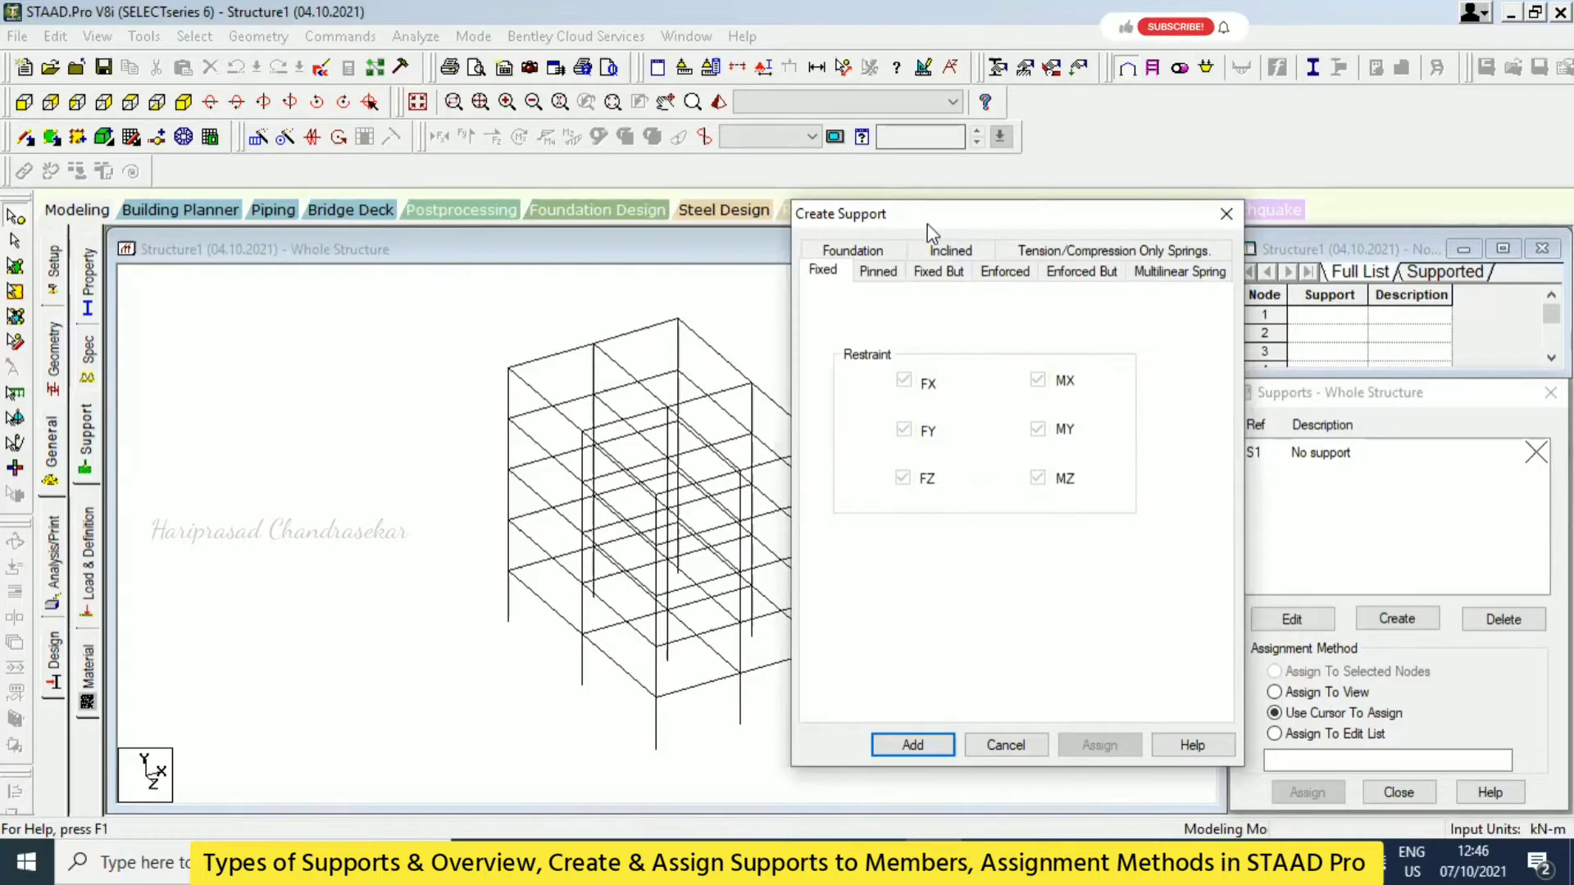
pyautogui.moveTo(962, 221); pyautogui.dragTo(755, 190)
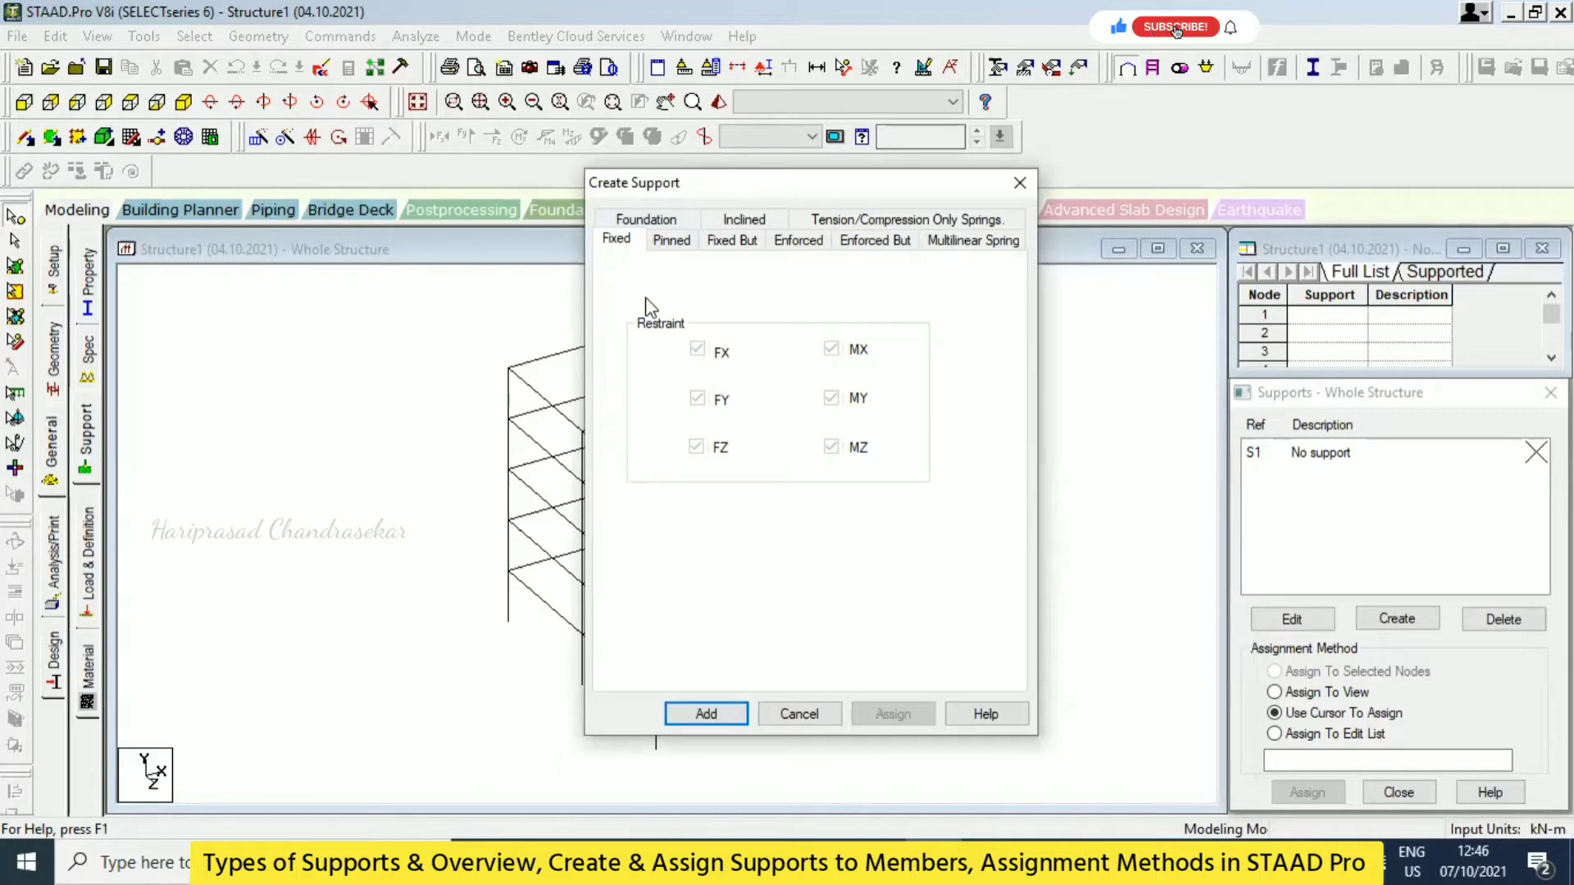
# - Switch to the Support workbook in Excel and look at the Fixed (No Support Displacement Load) entry
pyautogui.click(994, 863)
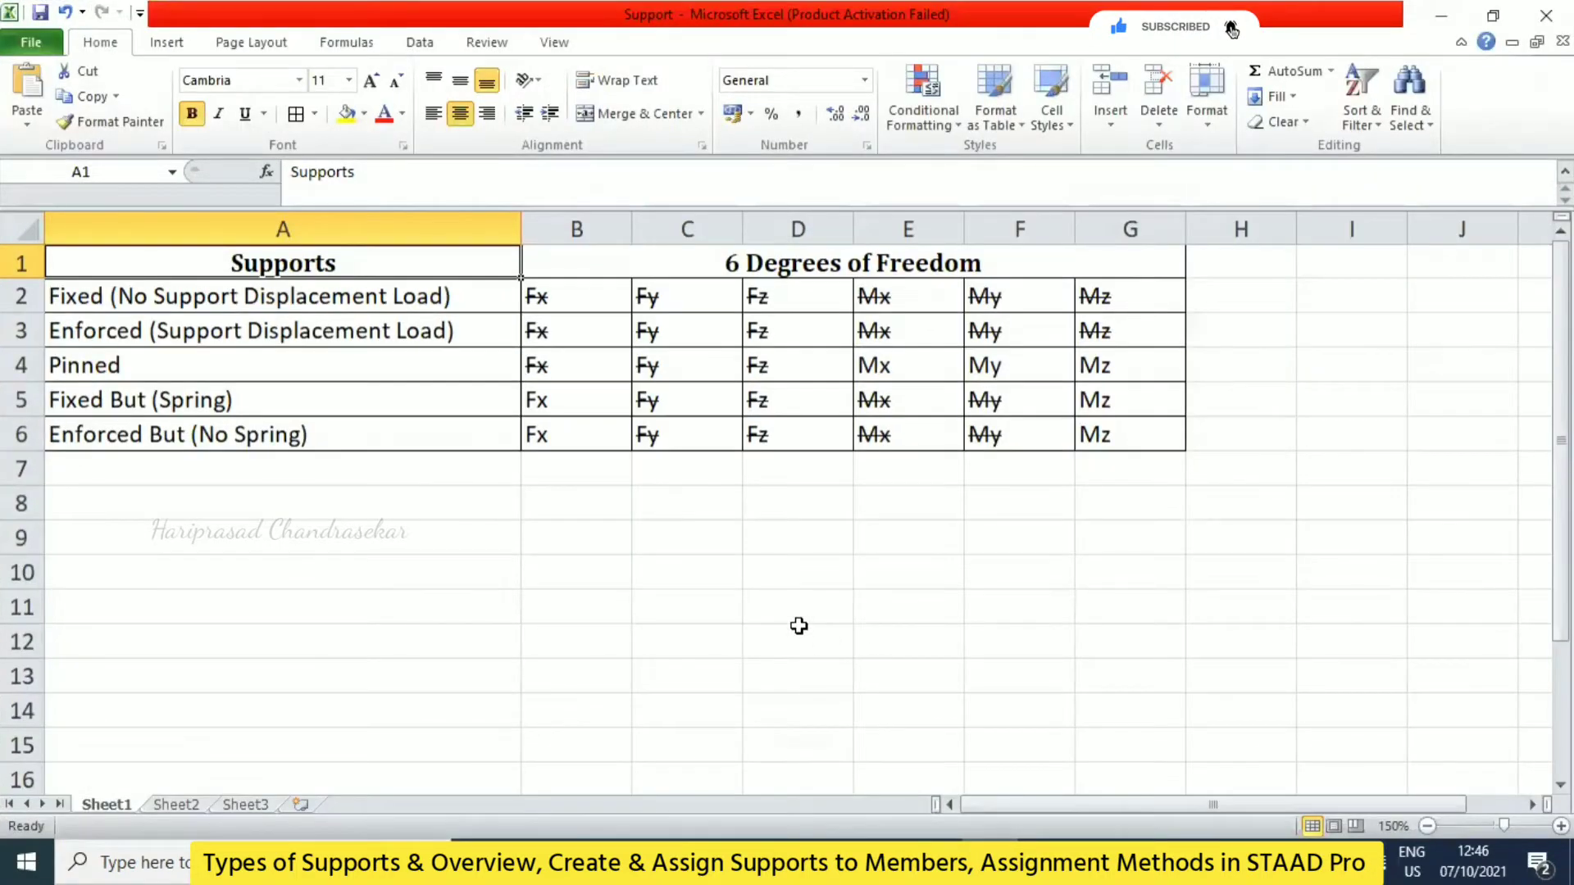
pyautogui.click(241, 295)
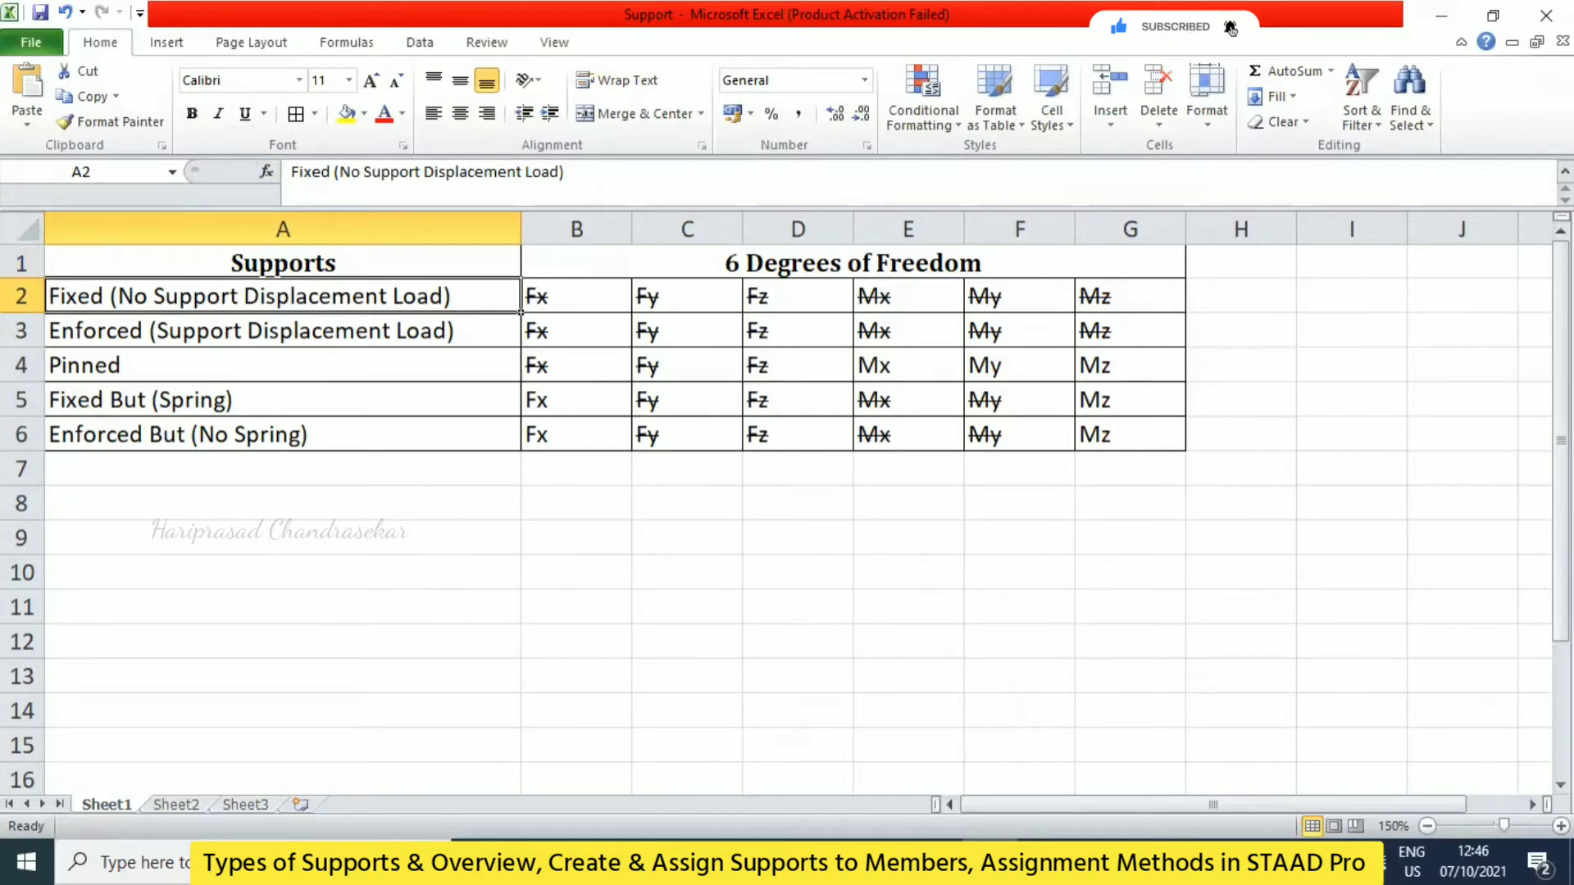
# - Switch to the whiteboard and sketch a three-axis coordinate system with arrowheads labelled x, y and z
pyautogui.hotkey('alt', 'Tab')
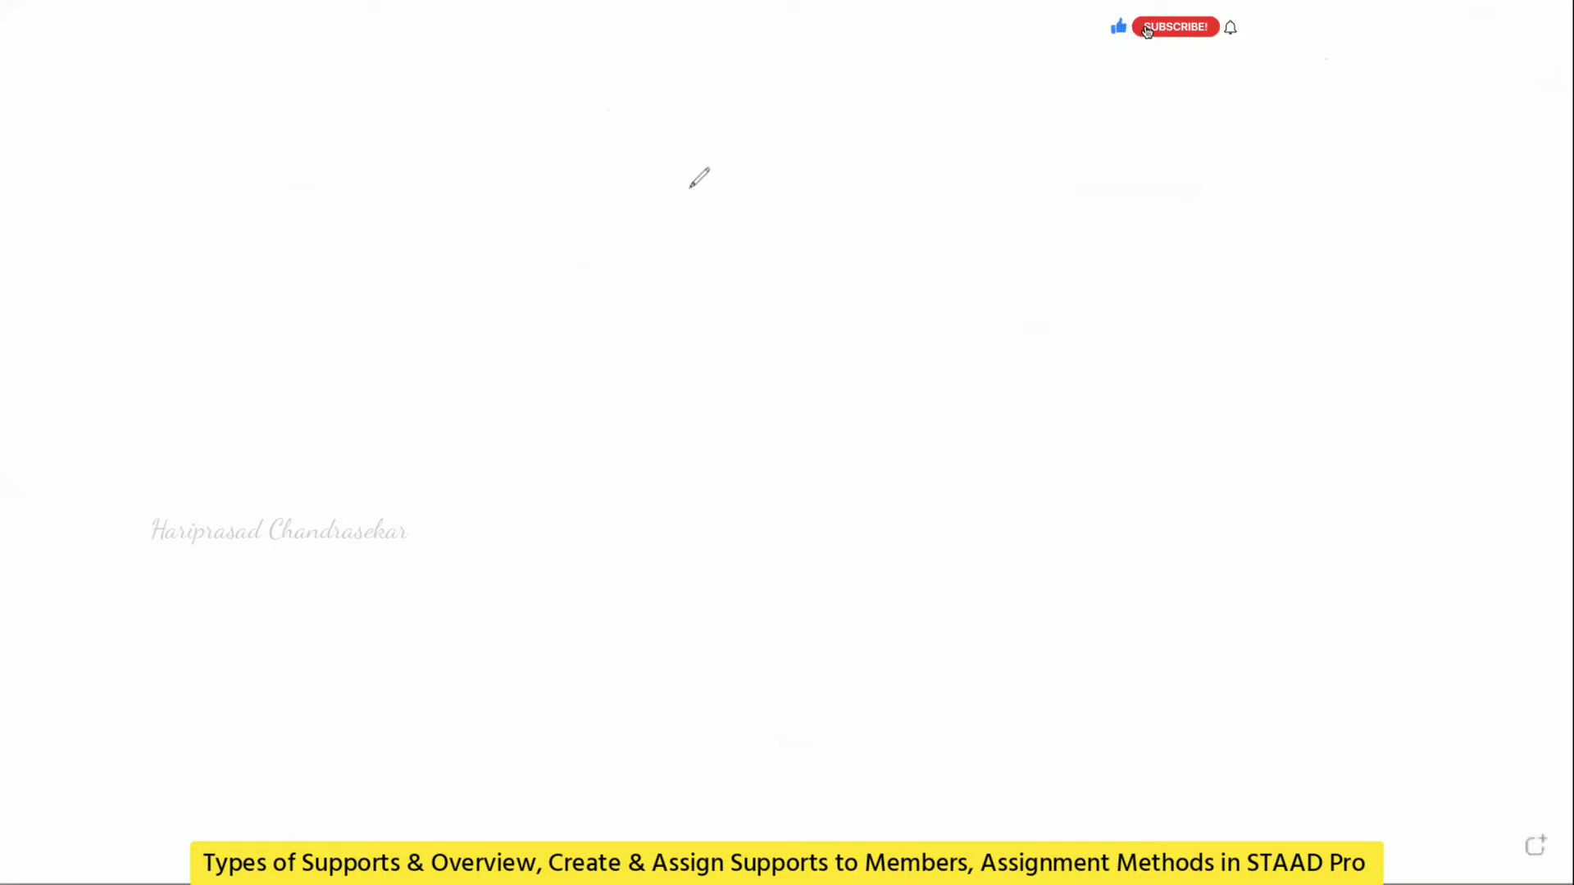
pyautogui.moveTo(693, 189)
pyautogui.mouseDown()
pyautogui.moveTo(693, 303)
pyautogui.moveTo(578, 353)
pyautogui.mouseUp()
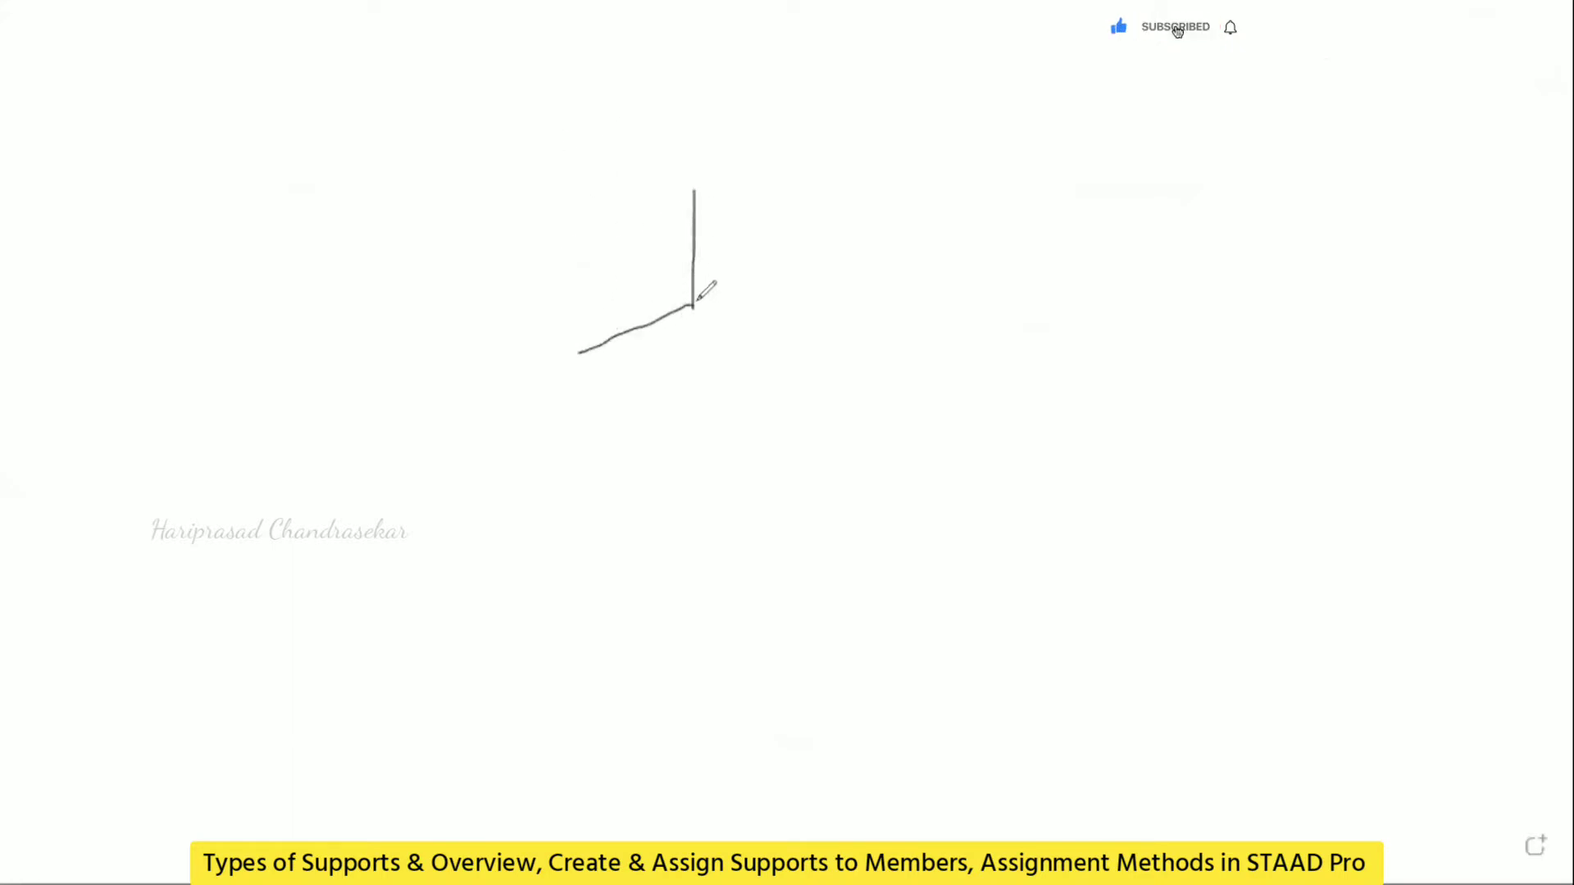
pyautogui.moveTo(693, 304)
pyautogui.mouseDown()
pyautogui.moveTo(828, 304)
pyautogui.moveTo(832, 317)
pyautogui.moveTo(891, 296)
pyautogui.mouseUp()
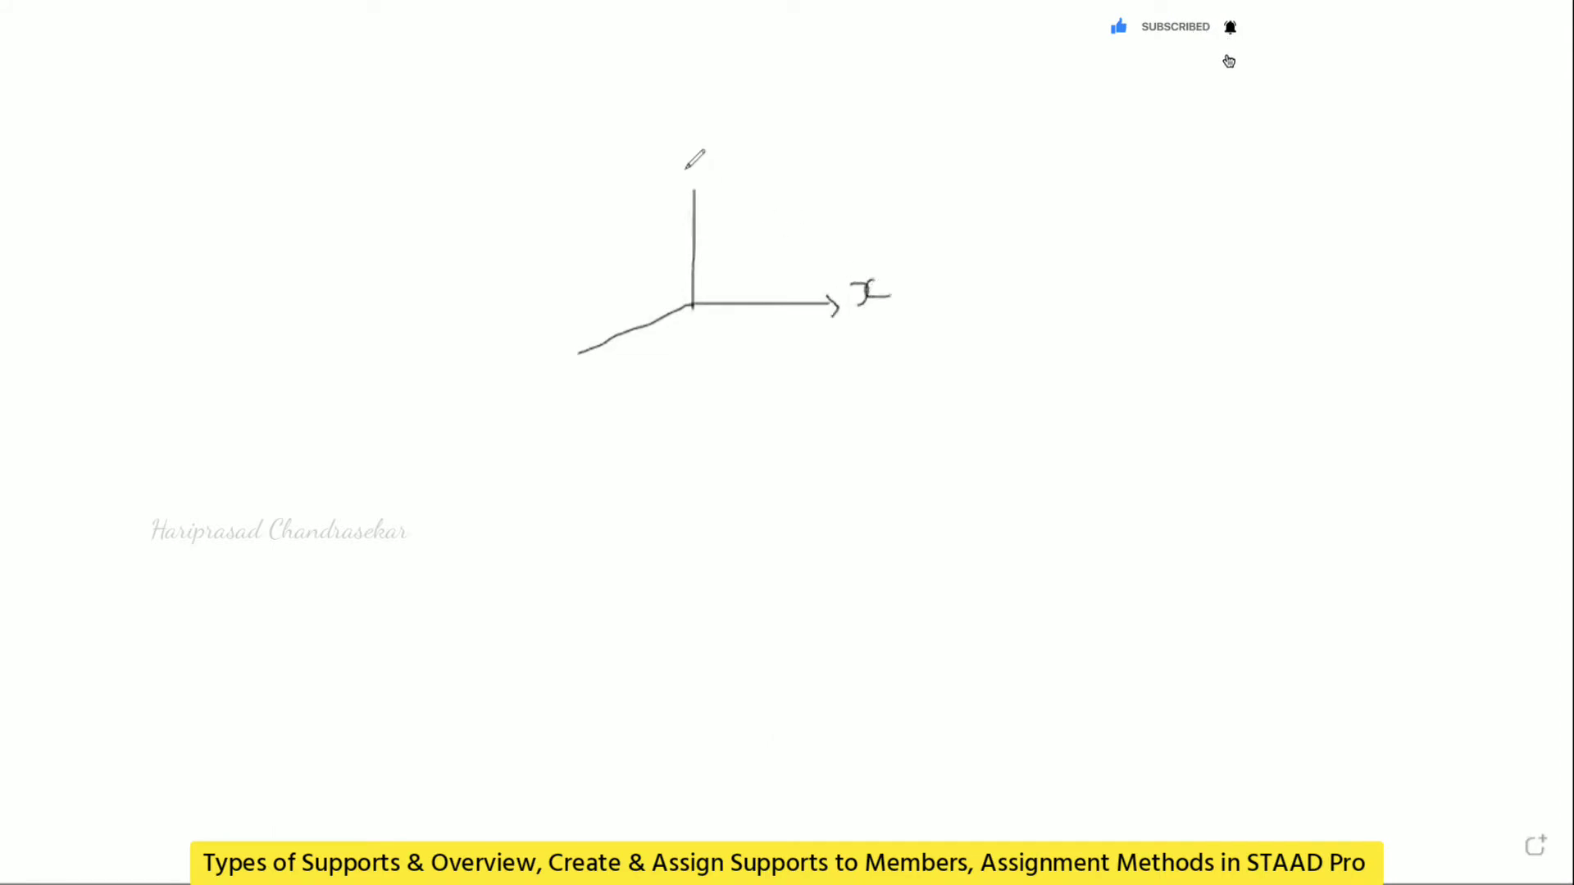
pyautogui.moveTo(665, 202)
pyautogui.mouseDown()
pyautogui.moveTo(685, 181)
pyautogui.moveTo(723, 184)
pyautogui.moveTo(724, 223)
pyautogui.moveTo(742, 182)
pyautogui.mouseUp()
pyautogui.moveTo(591, 334)
pyautogui.mouseDown()
pyautogui.moveTo(597, 363)
pyautogui.moveTo(546, 351)
pyautogui.moveTo(559, 372)
pyautogui.mouseUp()
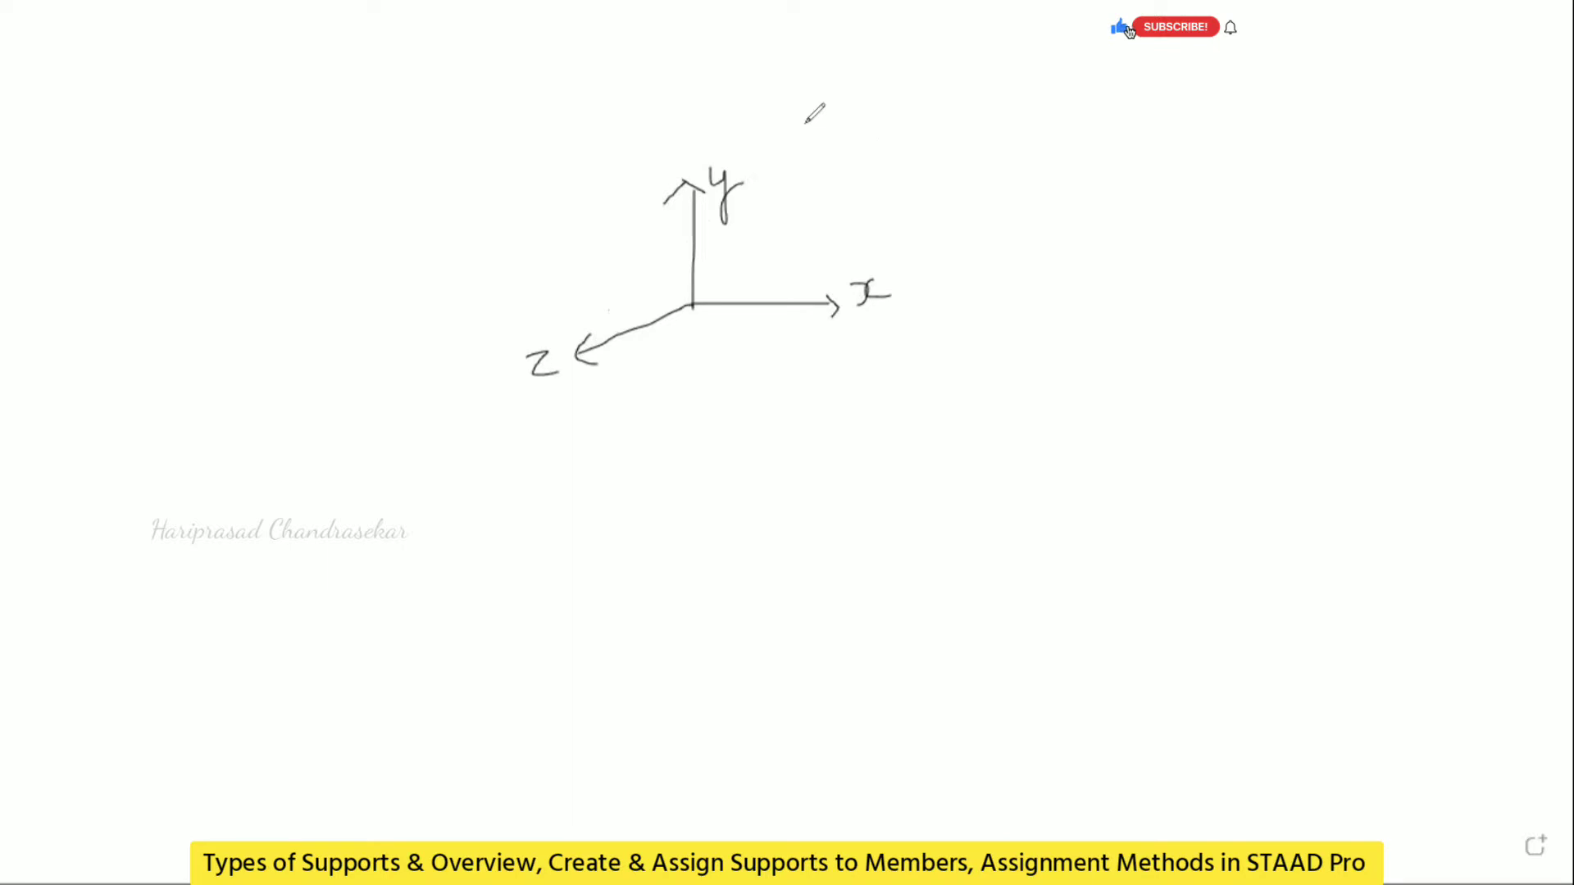
# - Add the text labels Fx, Fy and Fz beside the x, y and z axes respectively
pyautogui.click(922, 279)
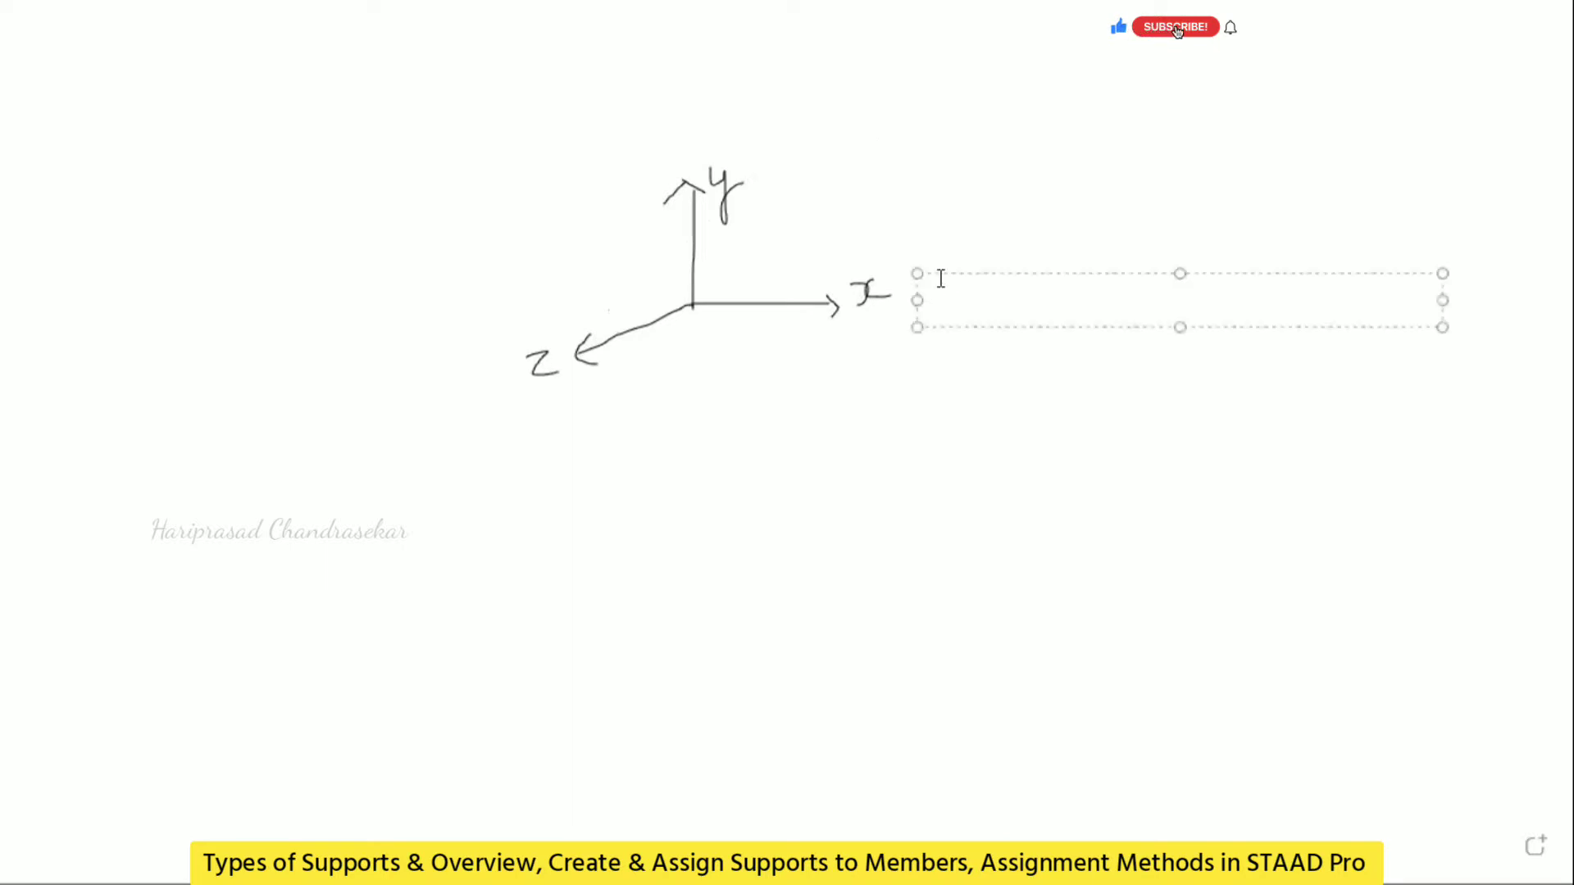
pyautogui.write('Fx')
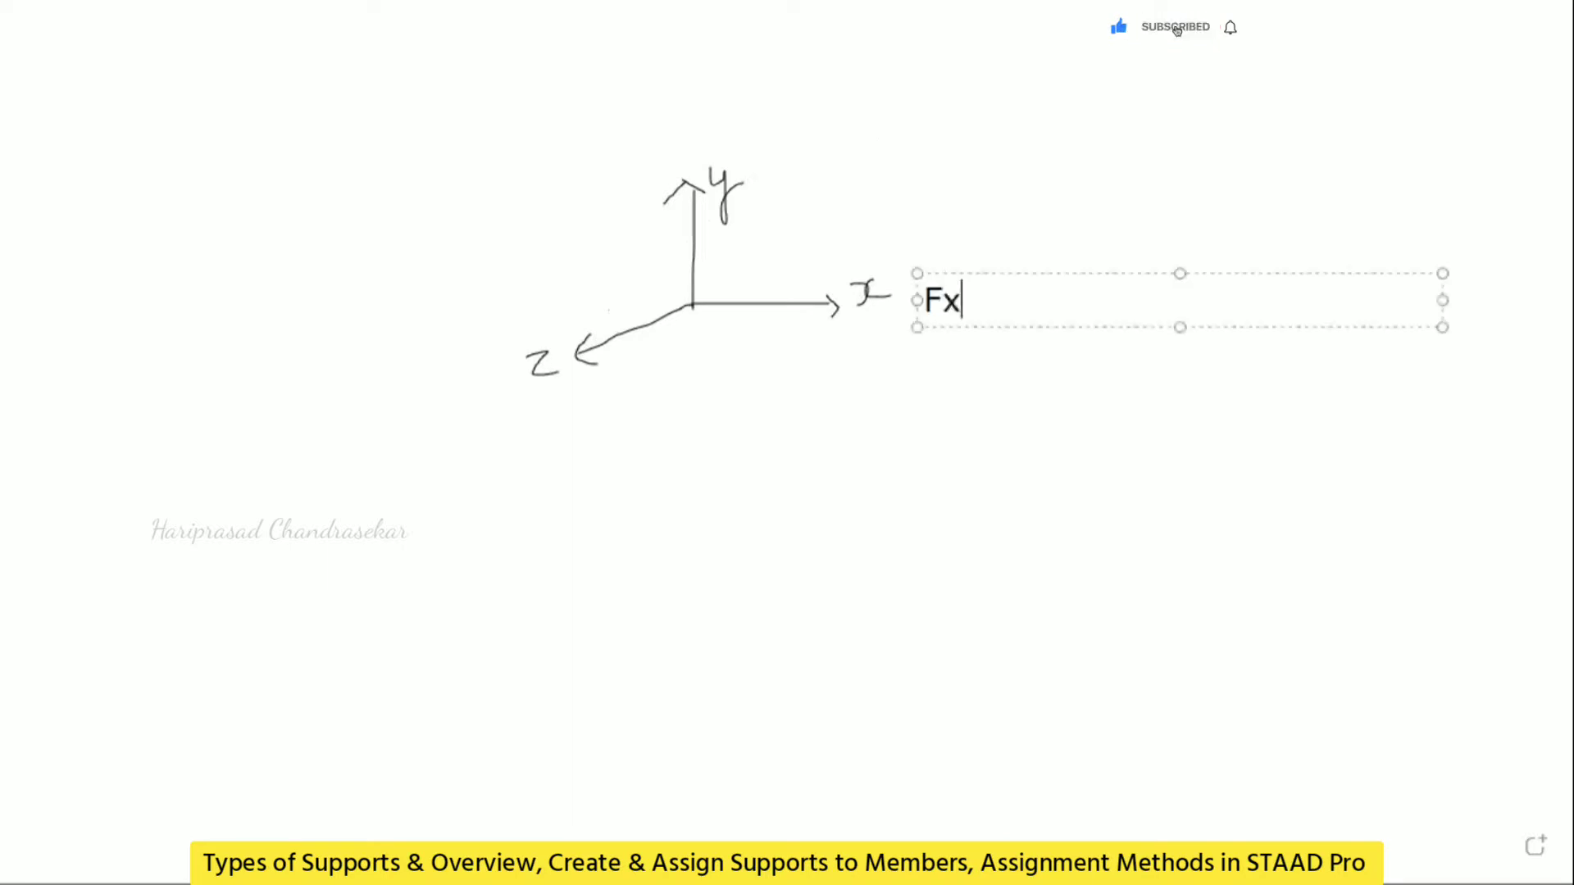
pyautogui.click(761, 137)
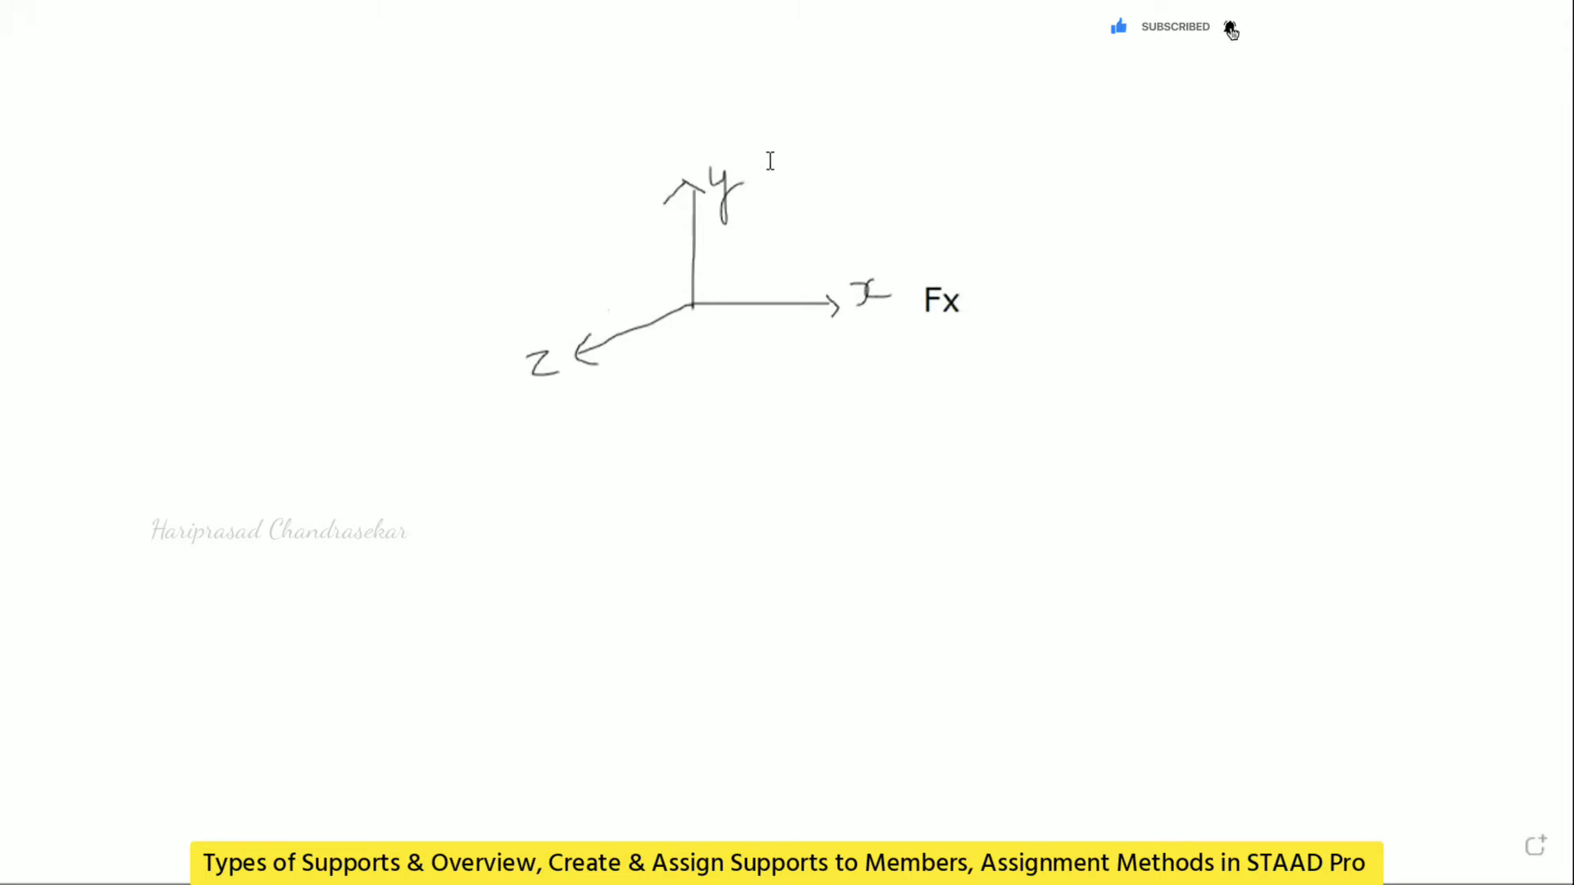
pyautogui.click(771, 160)
pyautogui.write('Fy')
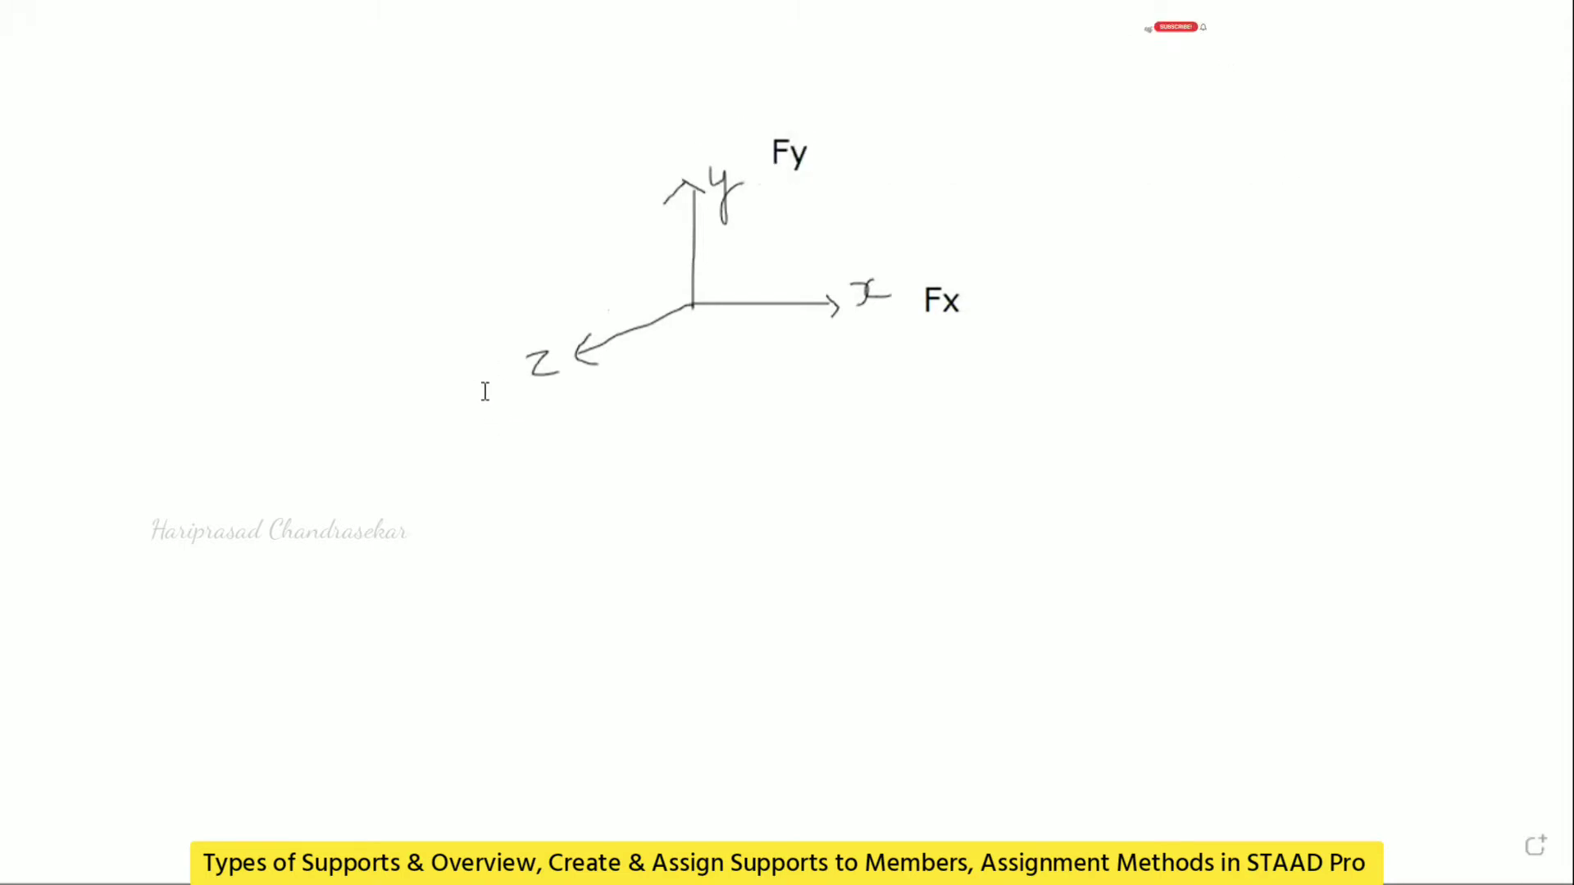
pyautogui.click(574, 406)
pyautogui.write('Fz')
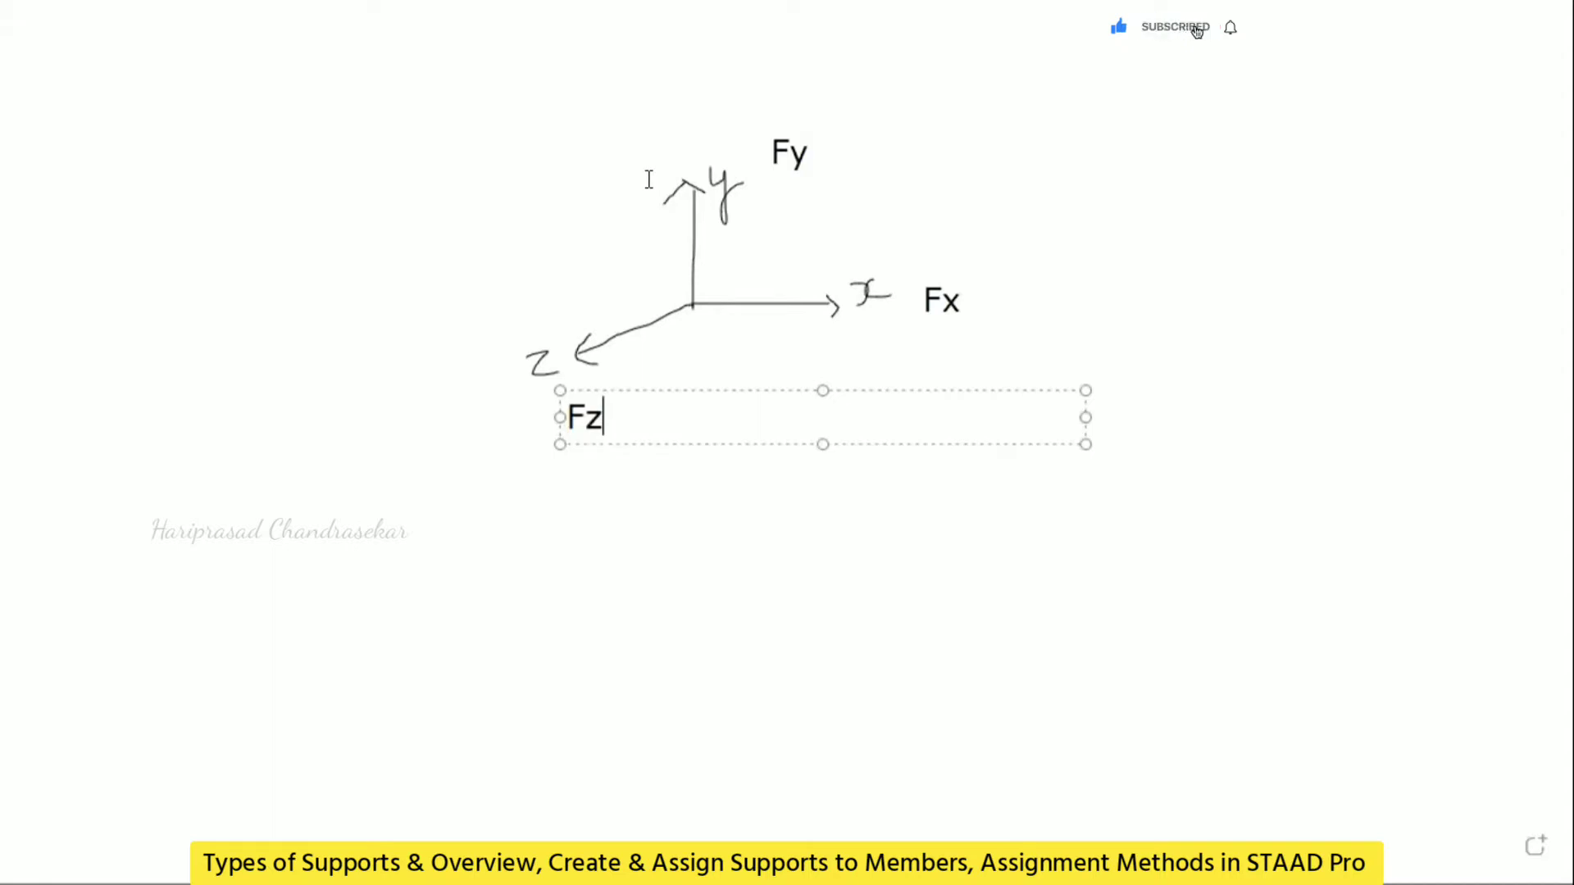
# - Draw curved moment arrows around the axes, labelling the one about the x axis Mx
pyautogui.moveTo(751, 329)
pyautogui.mouseDown()
pyautogui.moveTo(779, 246)
pyautogui.moveTo(805, 233)
pyautogui.moveTo(788, 246)
pyautogui.moveTo(807, 263)
pyautogui.mouseUp()
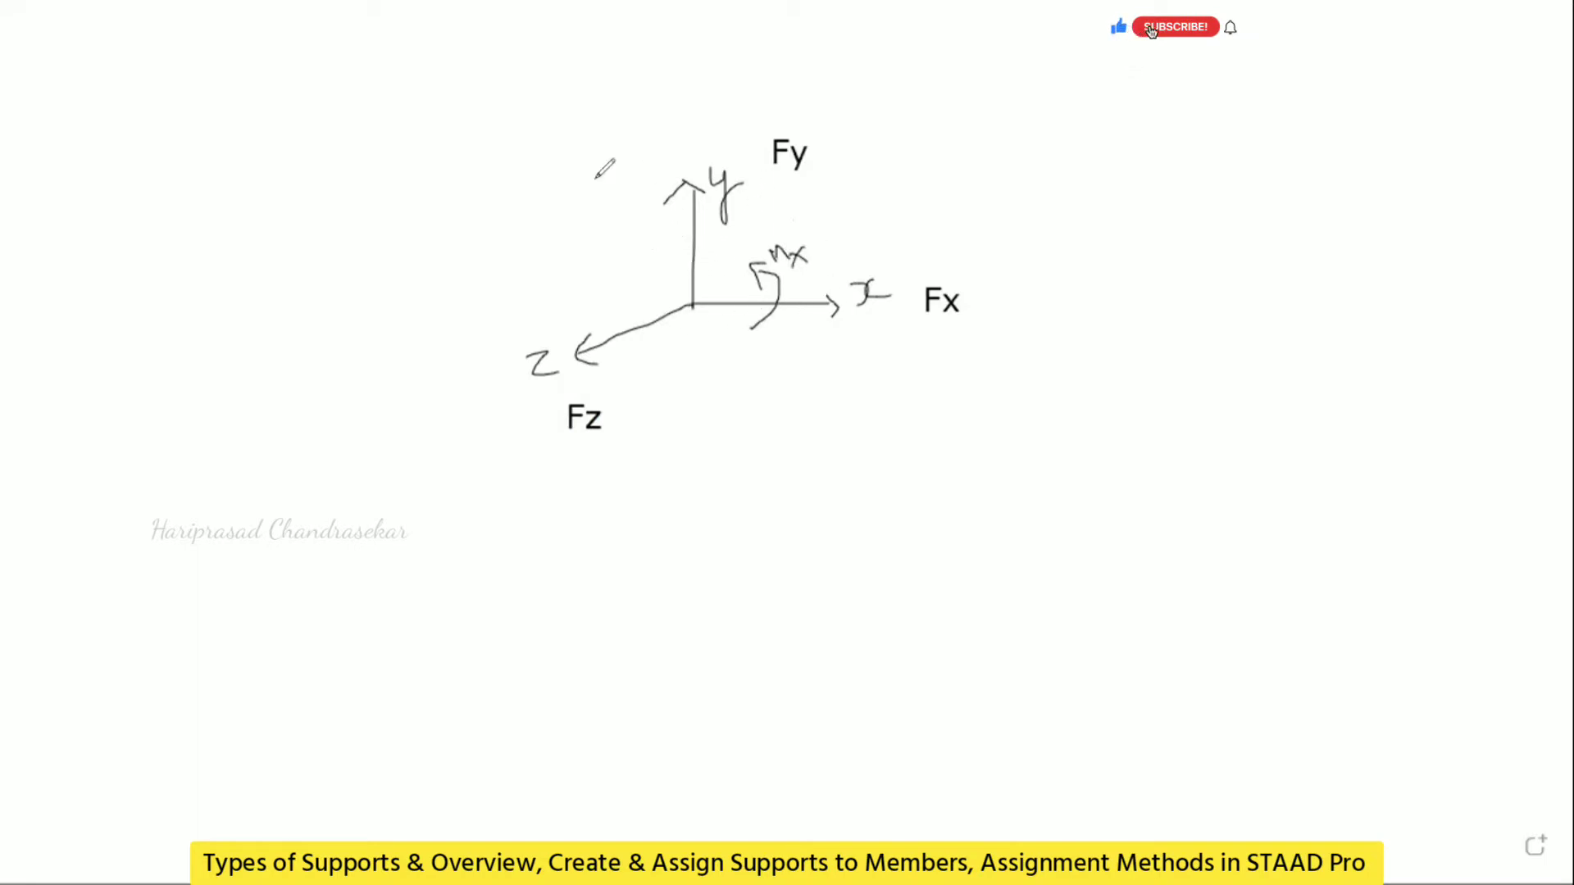
pyautogui.moveTo(654, 347)
pyautogui.mouseDown()
pyautogui.moveTo(666, 318)
pyautogui.moveTo(644, 304)
pyautogui.moveTo(728, 248)
pyautogui.mouseUp()
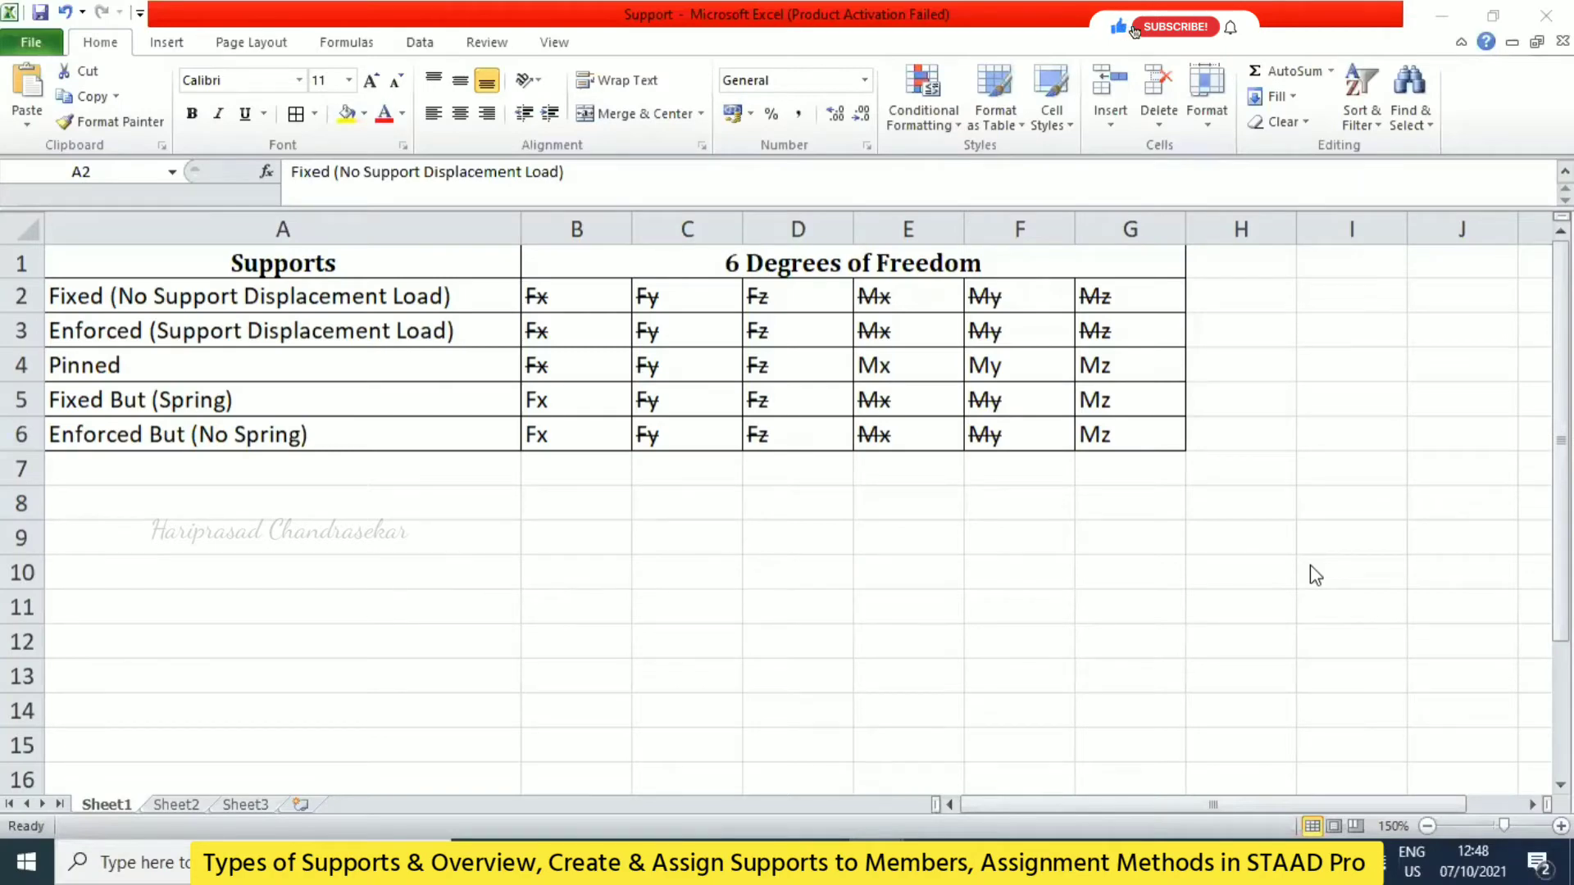
# - Return to the Support workbook and examine the force and moment degrees of freedom in the Fixed support row
pyautogui.click(325, 287)
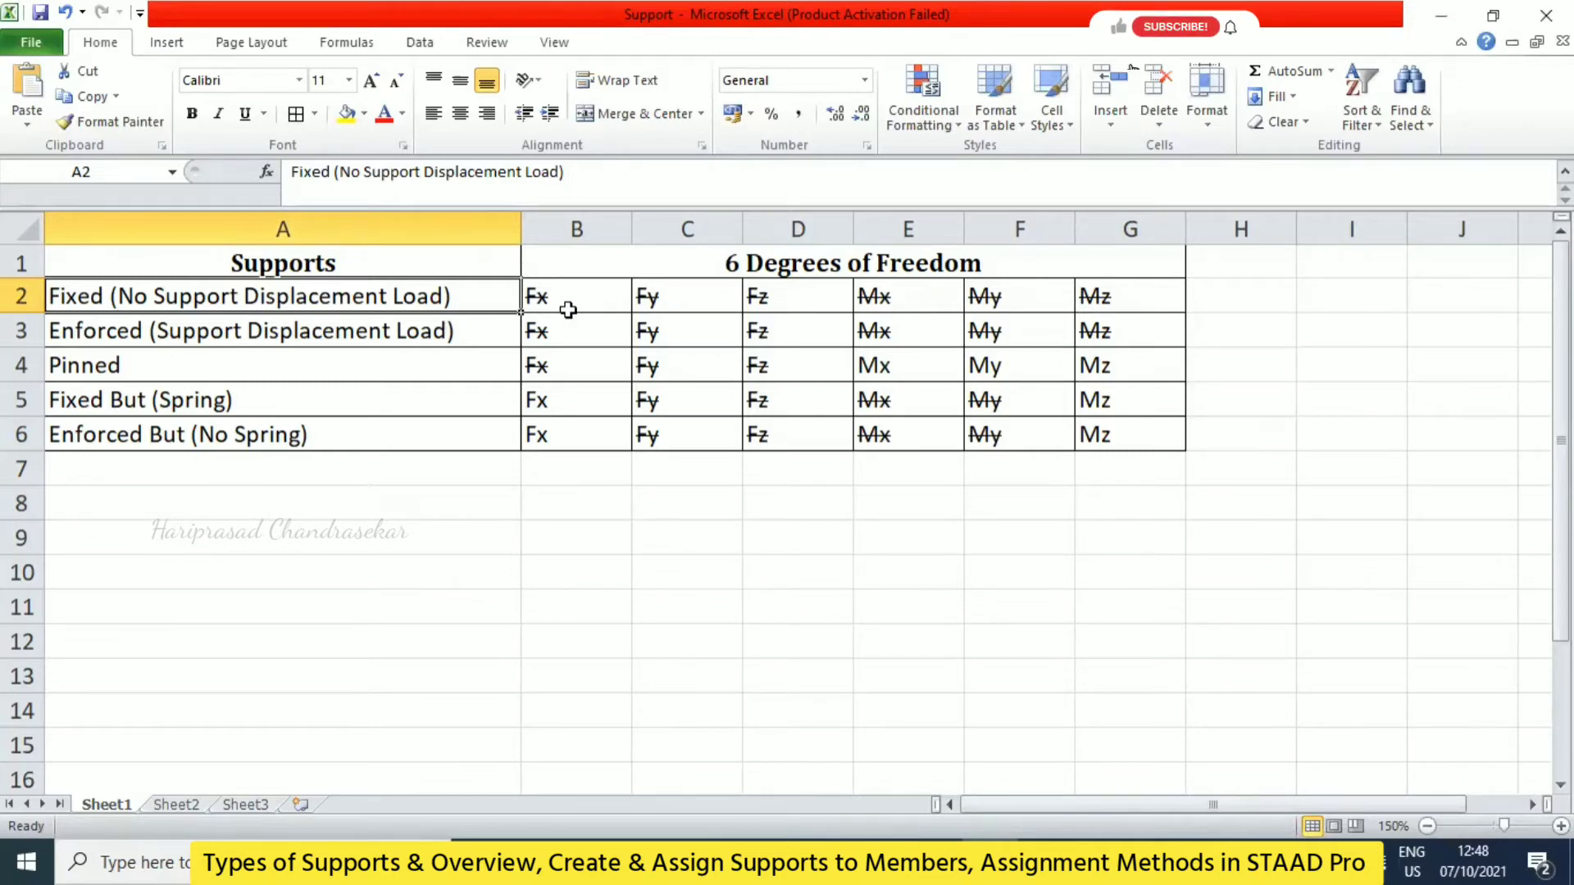
pyautogui.moveTo(570, 305); pyautogui.dragTo(820, 310)
pyautogui.moveTo(937, 290); pyautogui.dragTo(1140, 297)
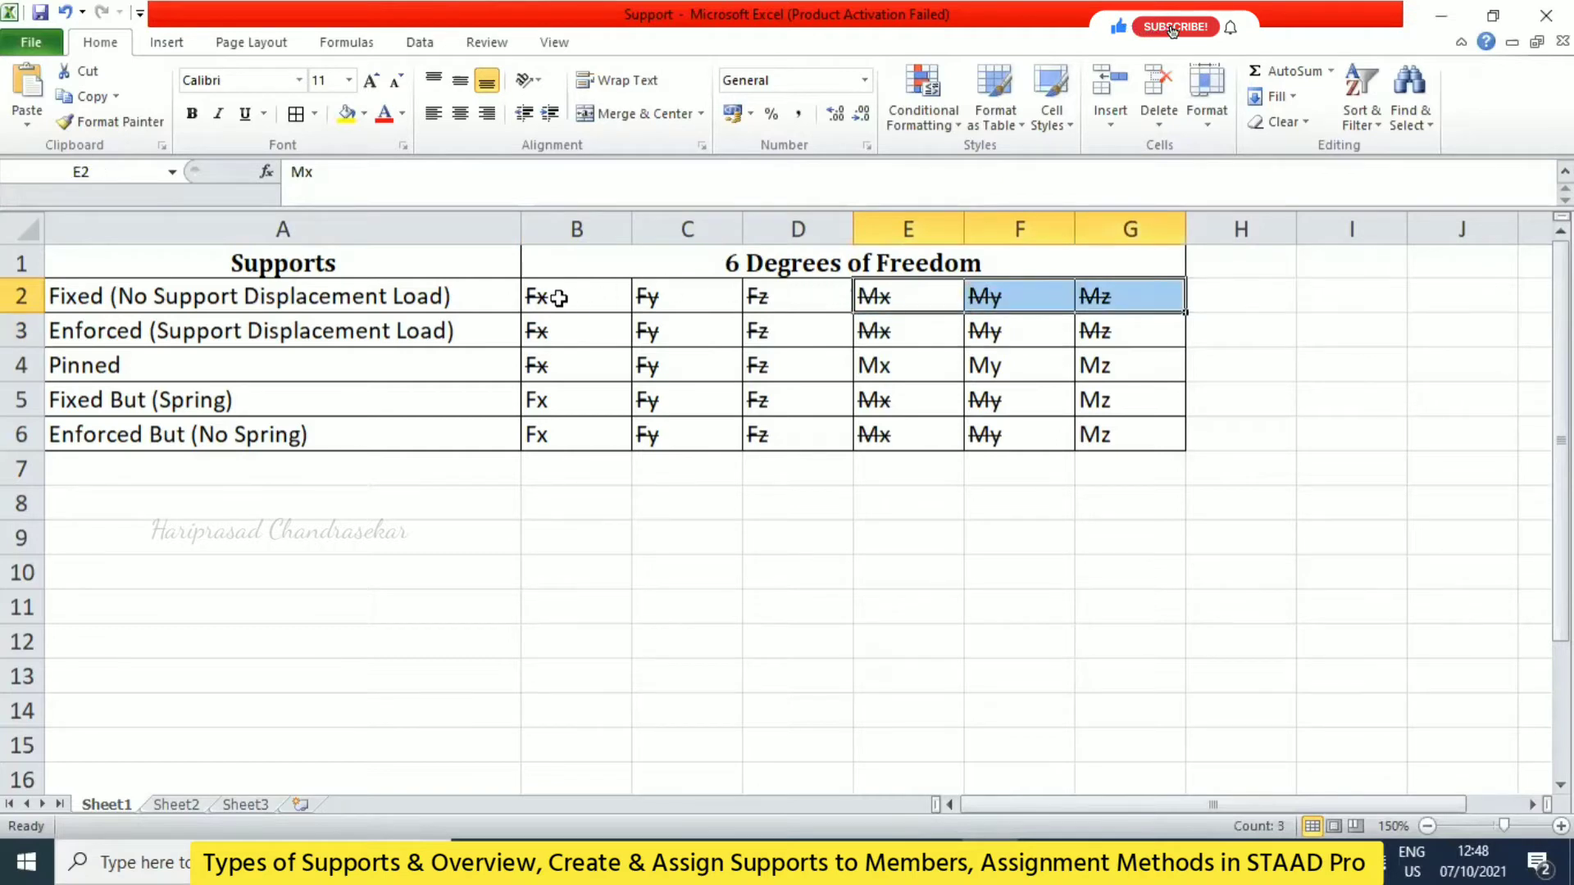
pyautogui.moveTo(555, 298); pyautogui.dragTo(1101, 297)
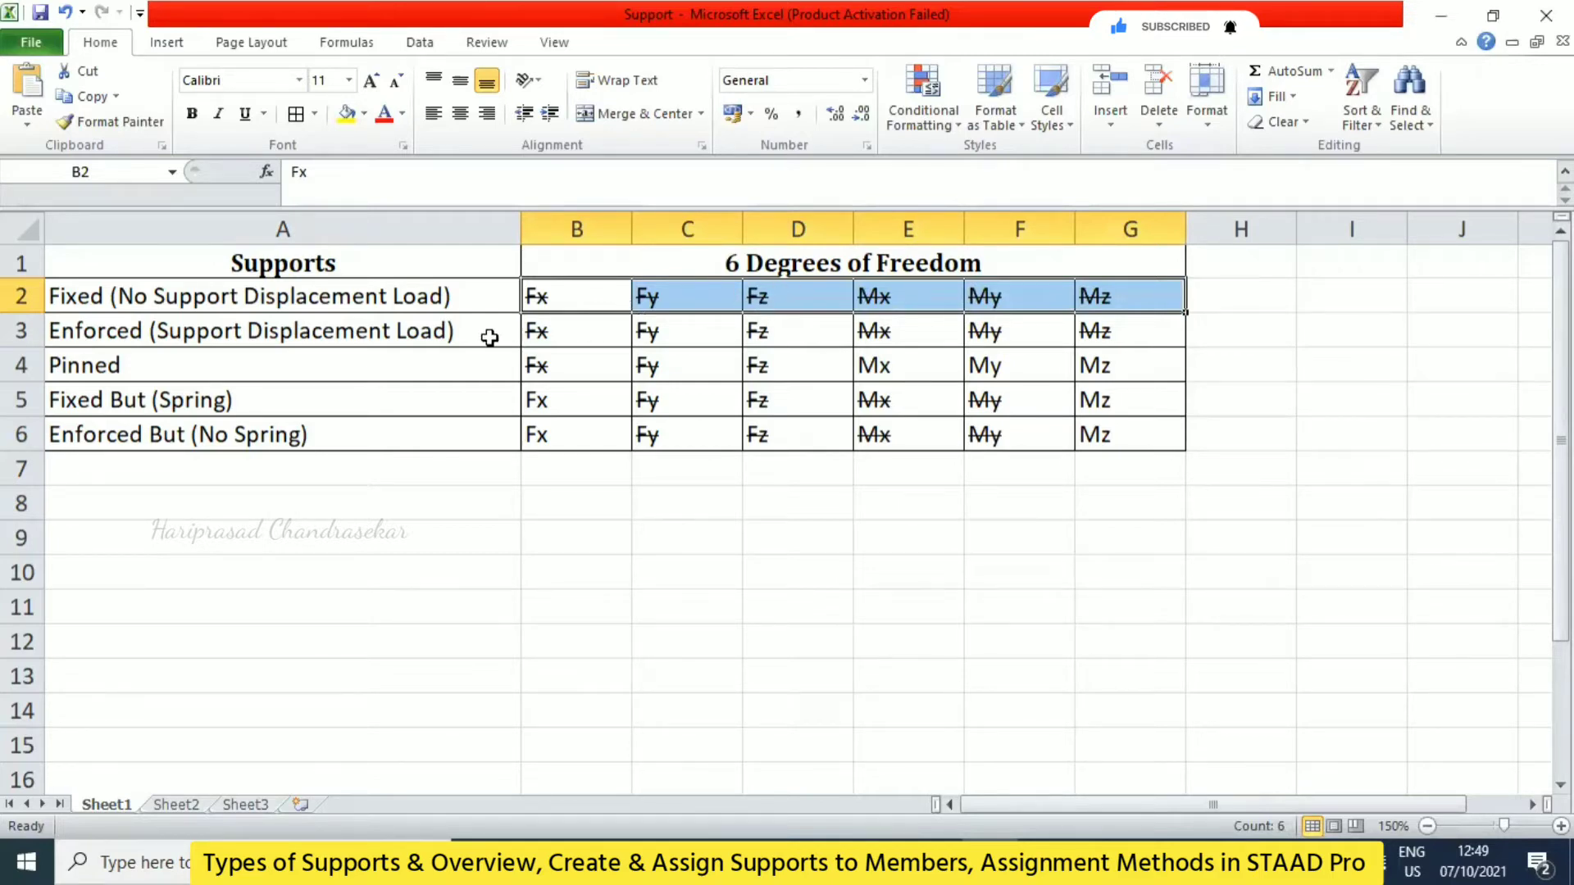
# - Compare the workbook's Enforced support row with the Enforced restraint settings in STAAD.Pro's support creation dialog
pyautogui.click(197, 325)
pyautogui.click(939, 862)
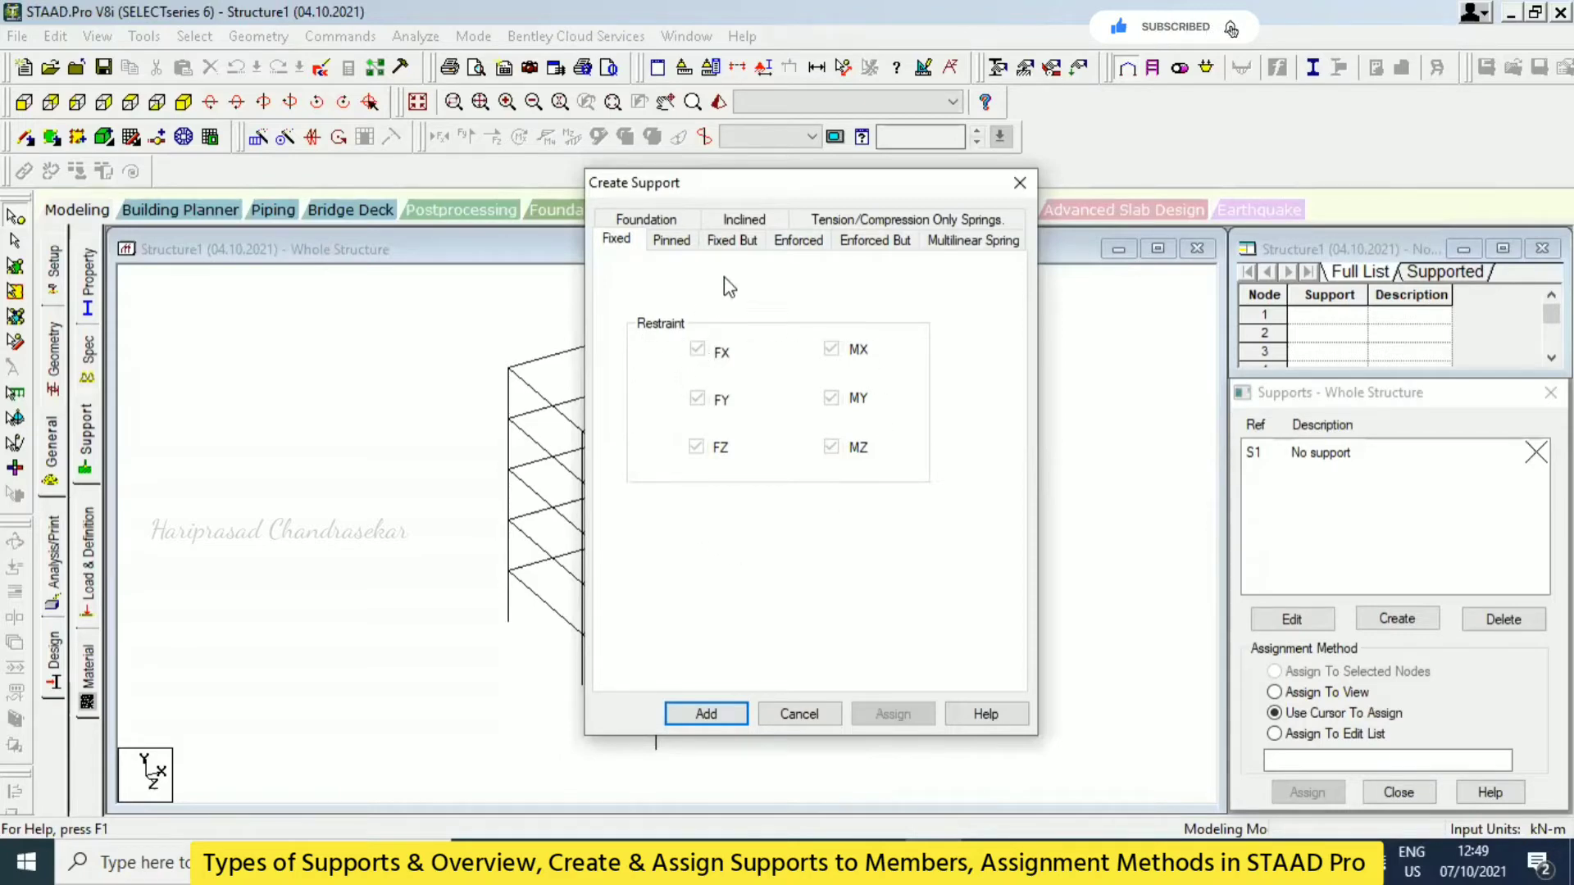
pyautogui.click(800, 240)
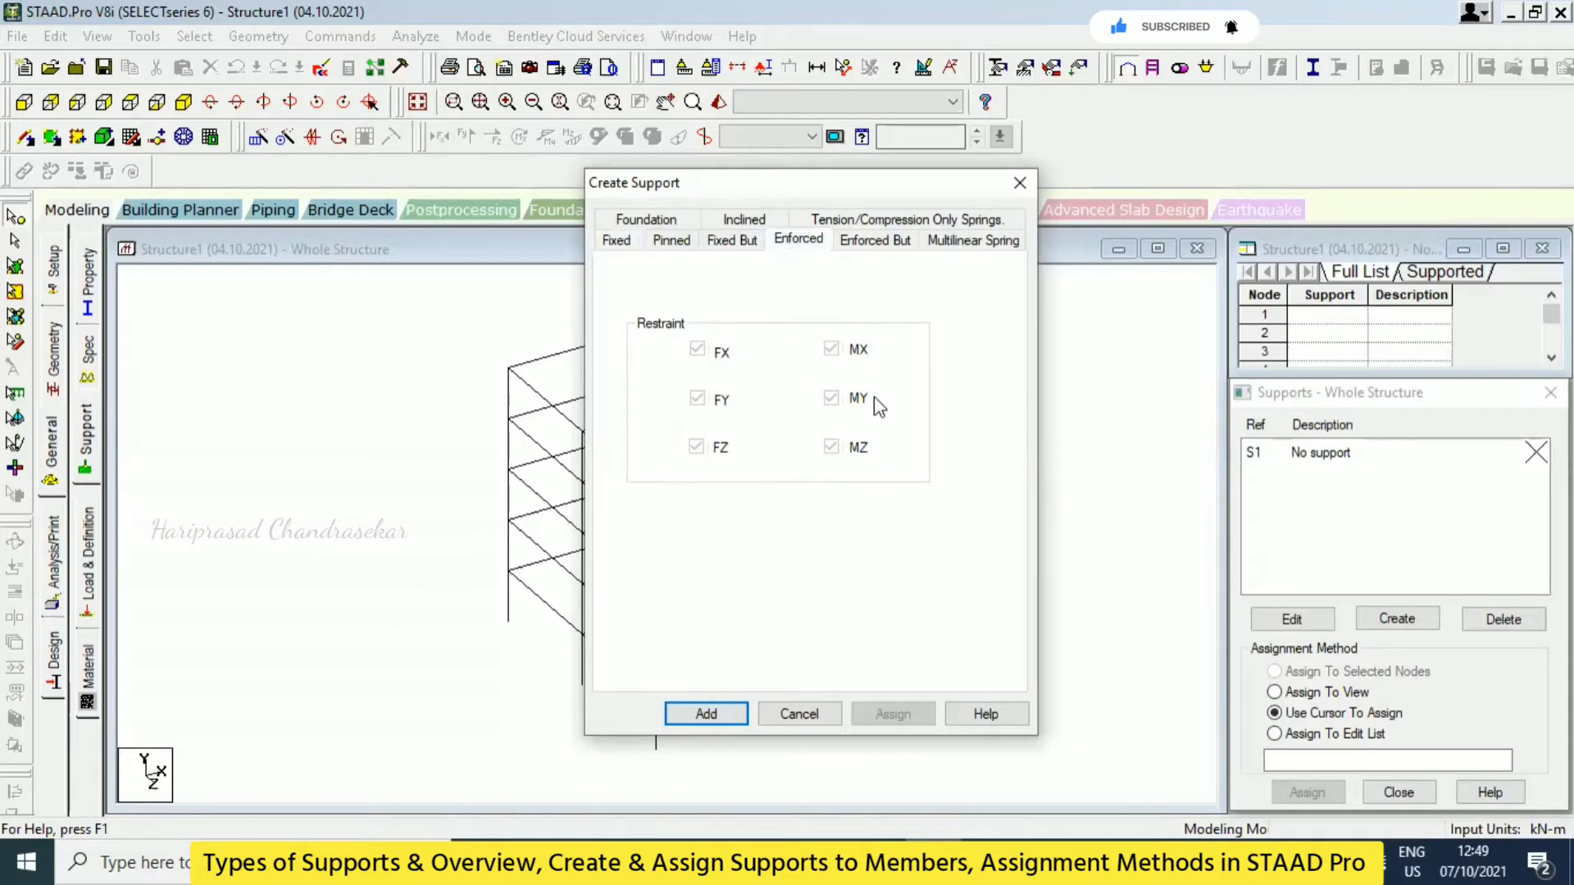
pyautogui.moveTo(991, 863)
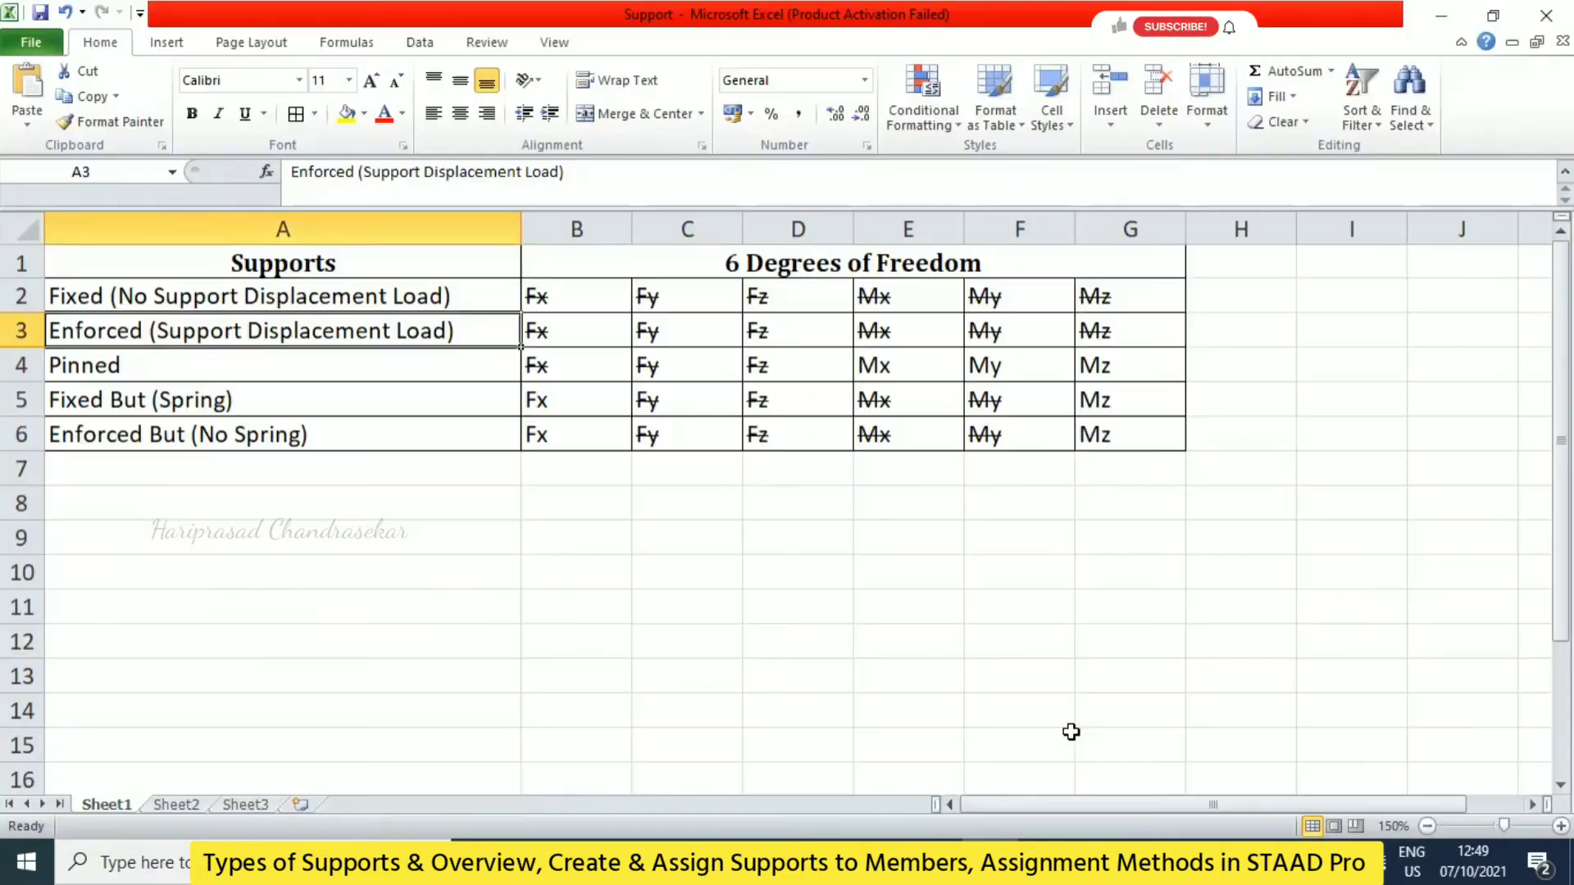
pyautogui.click(1070, 732)
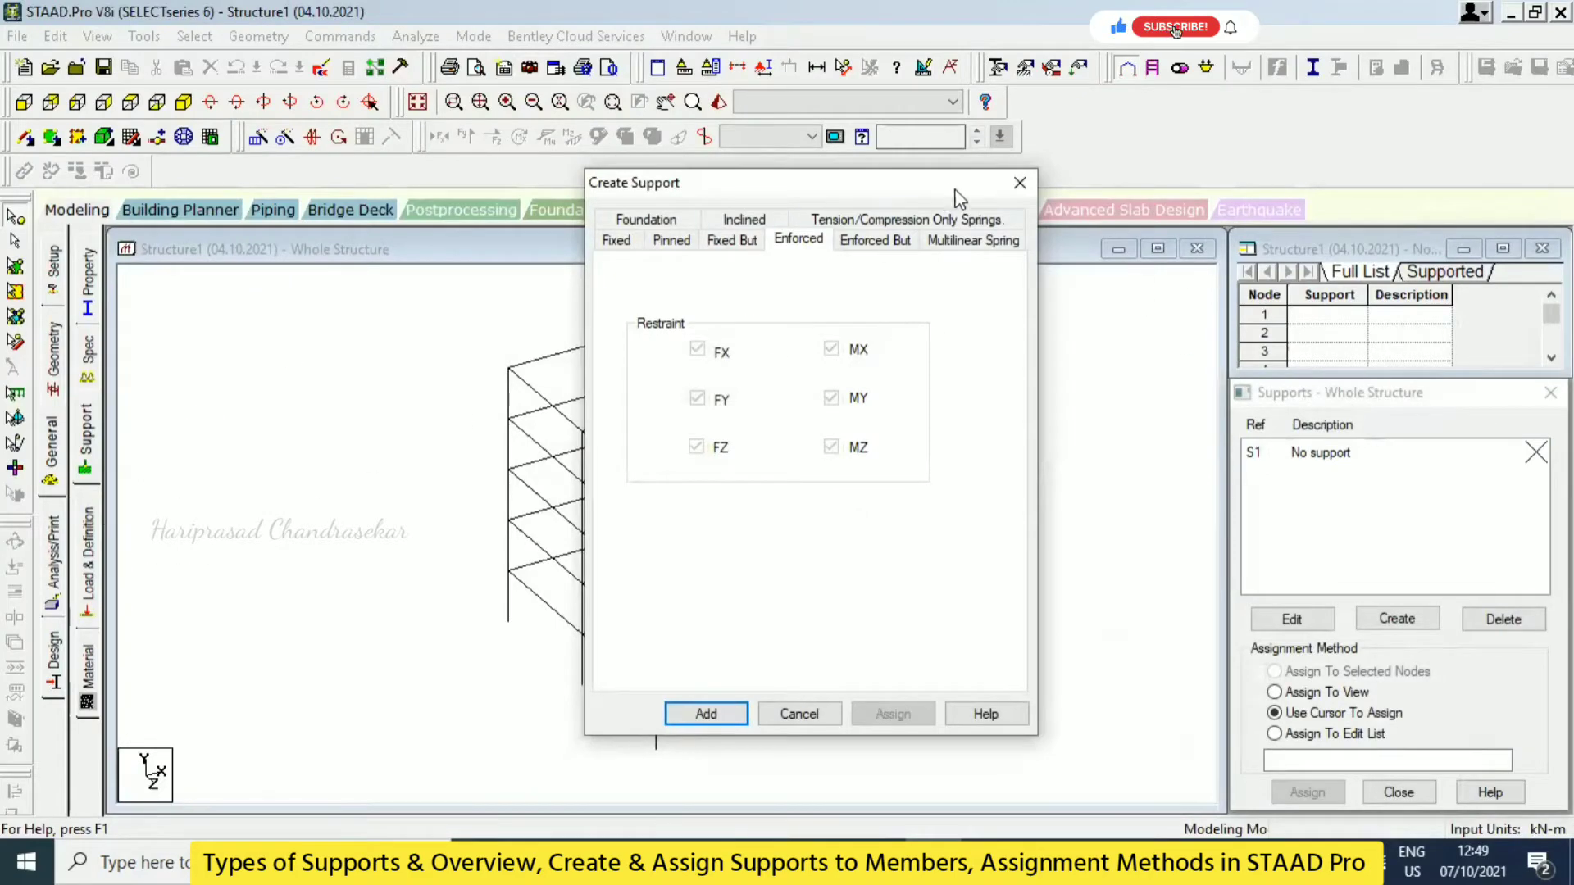
# - Close support creation in STAAD.Pro and add primary load case 1 titled LOAD CASE 1 with loading type None
pyautogui.click(1019, 183)
pyautogui.click(89, 548)
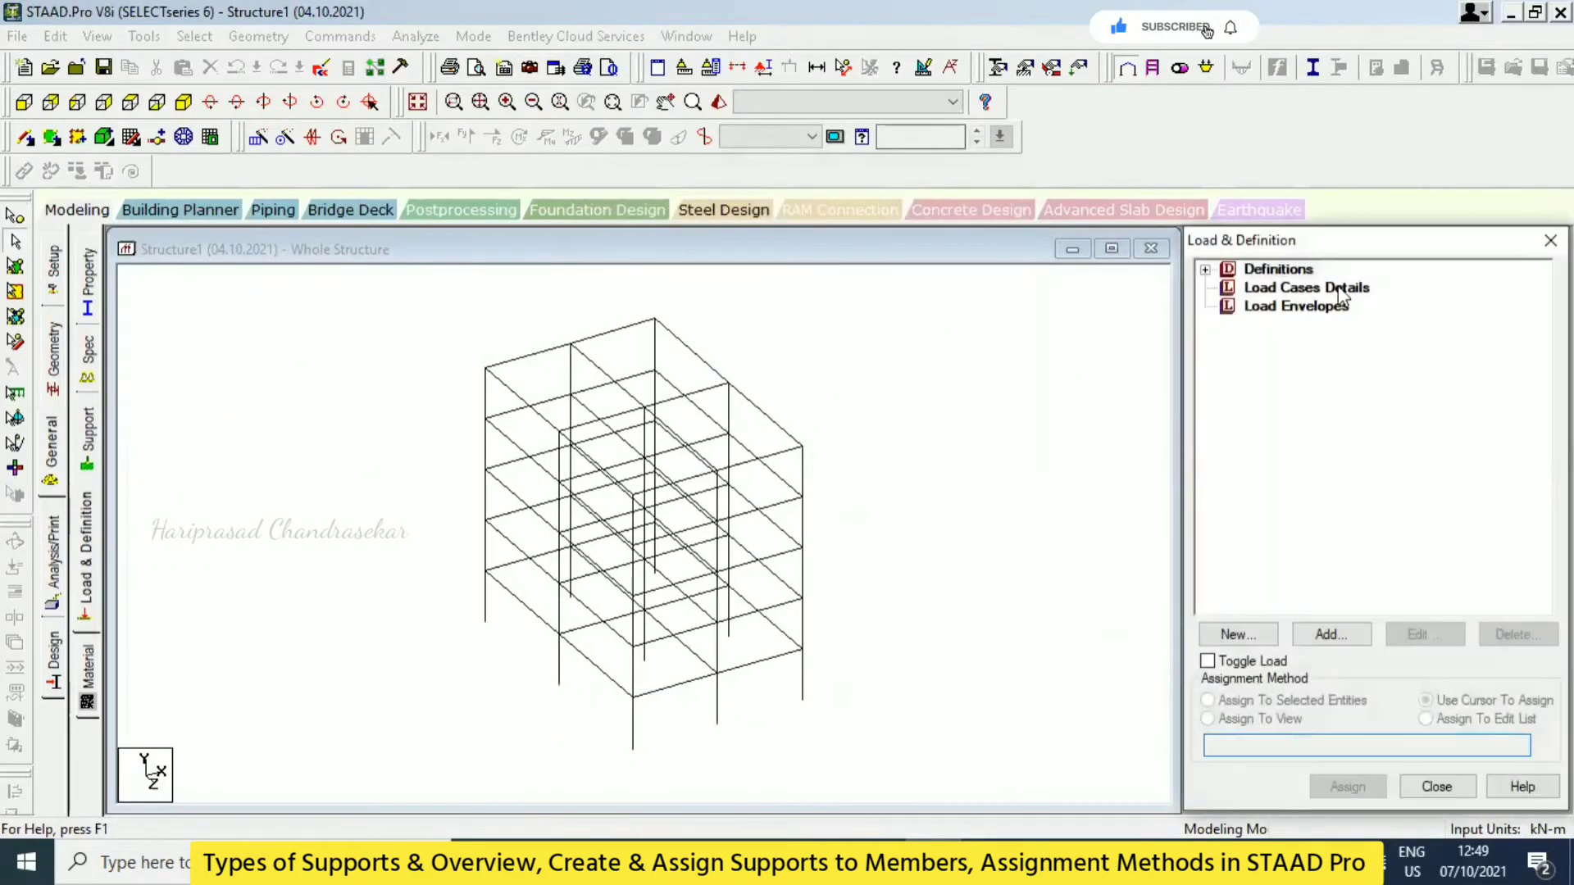
pyautogui.click(1313, 289)
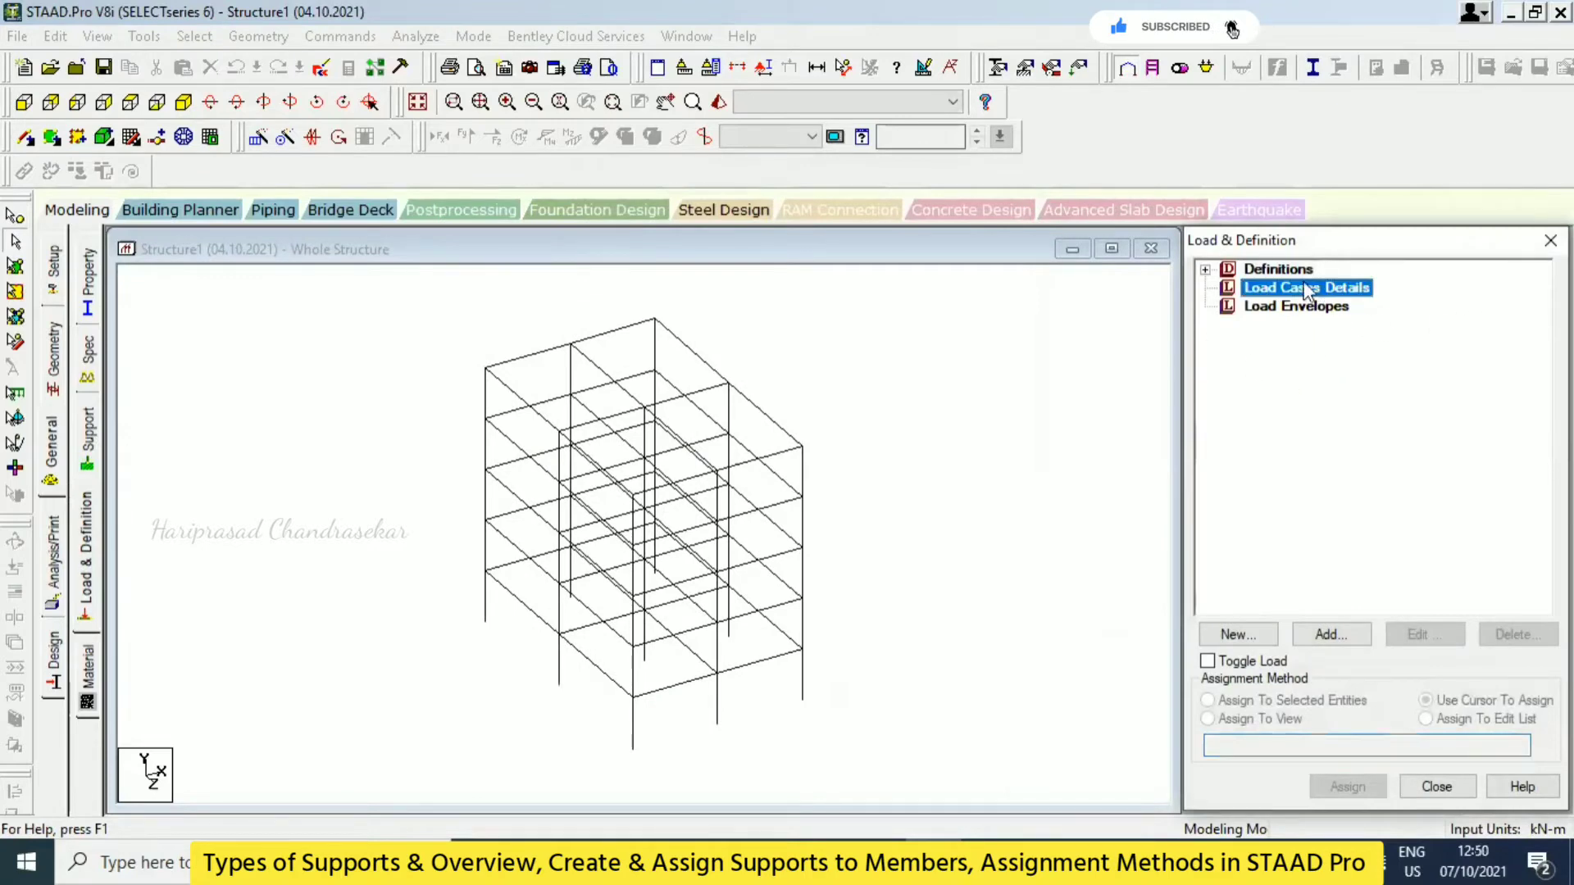
pyautogui.click(1336, 637)
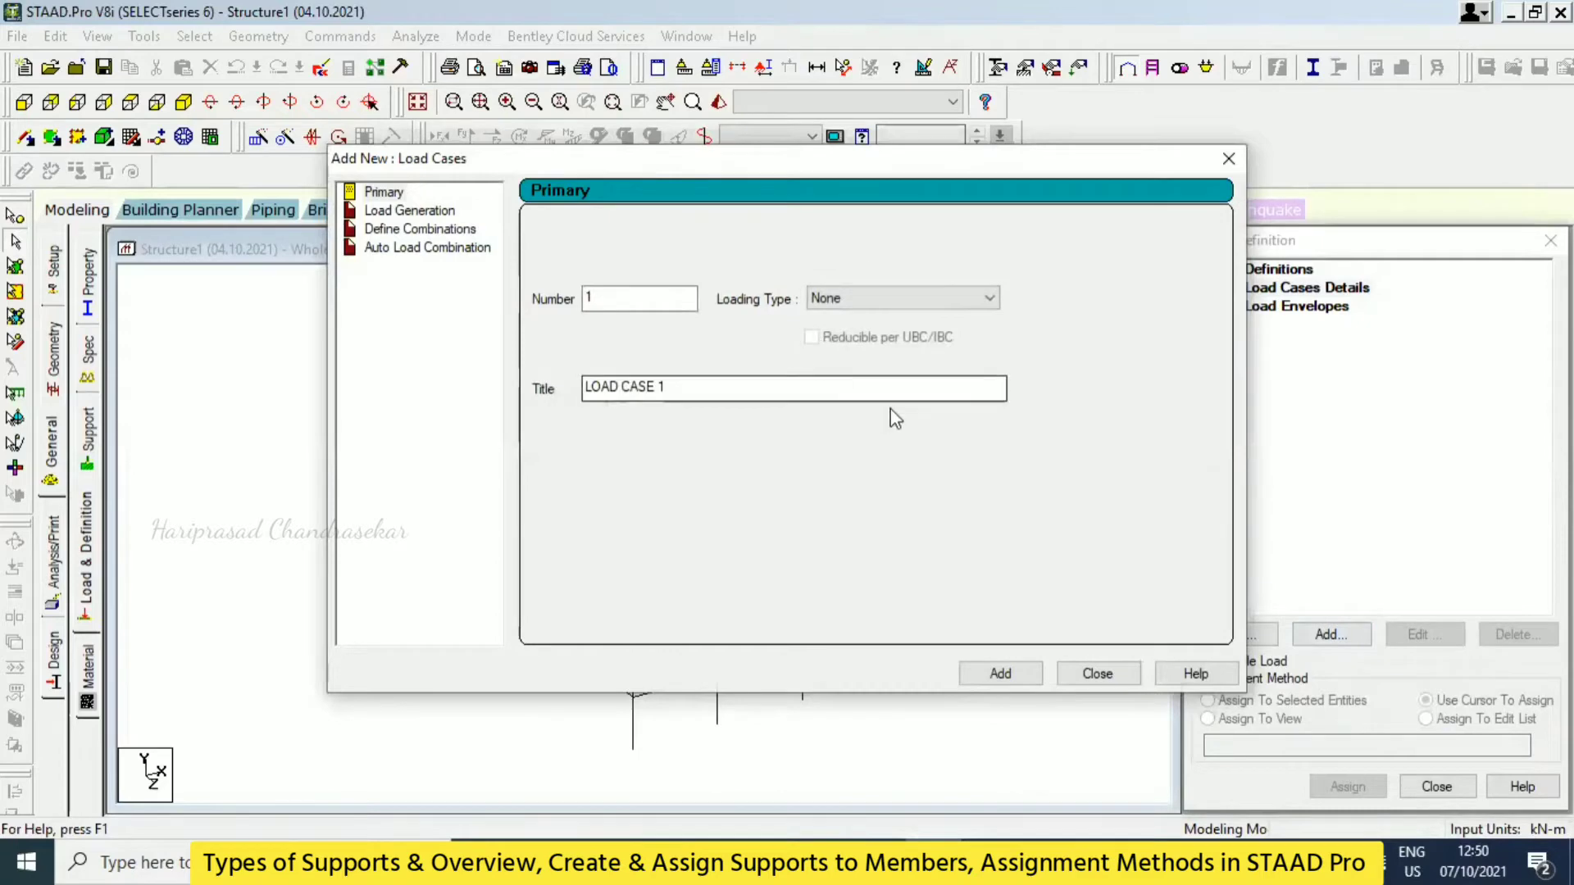
pyautogui.click(1014, 667)
pyautogui.click(1229, 159)
# - Examine the Node and Support Displacement options under nodal loads for LOAD CASE 1 without adding a load
pyautogui.click(1312, 306)
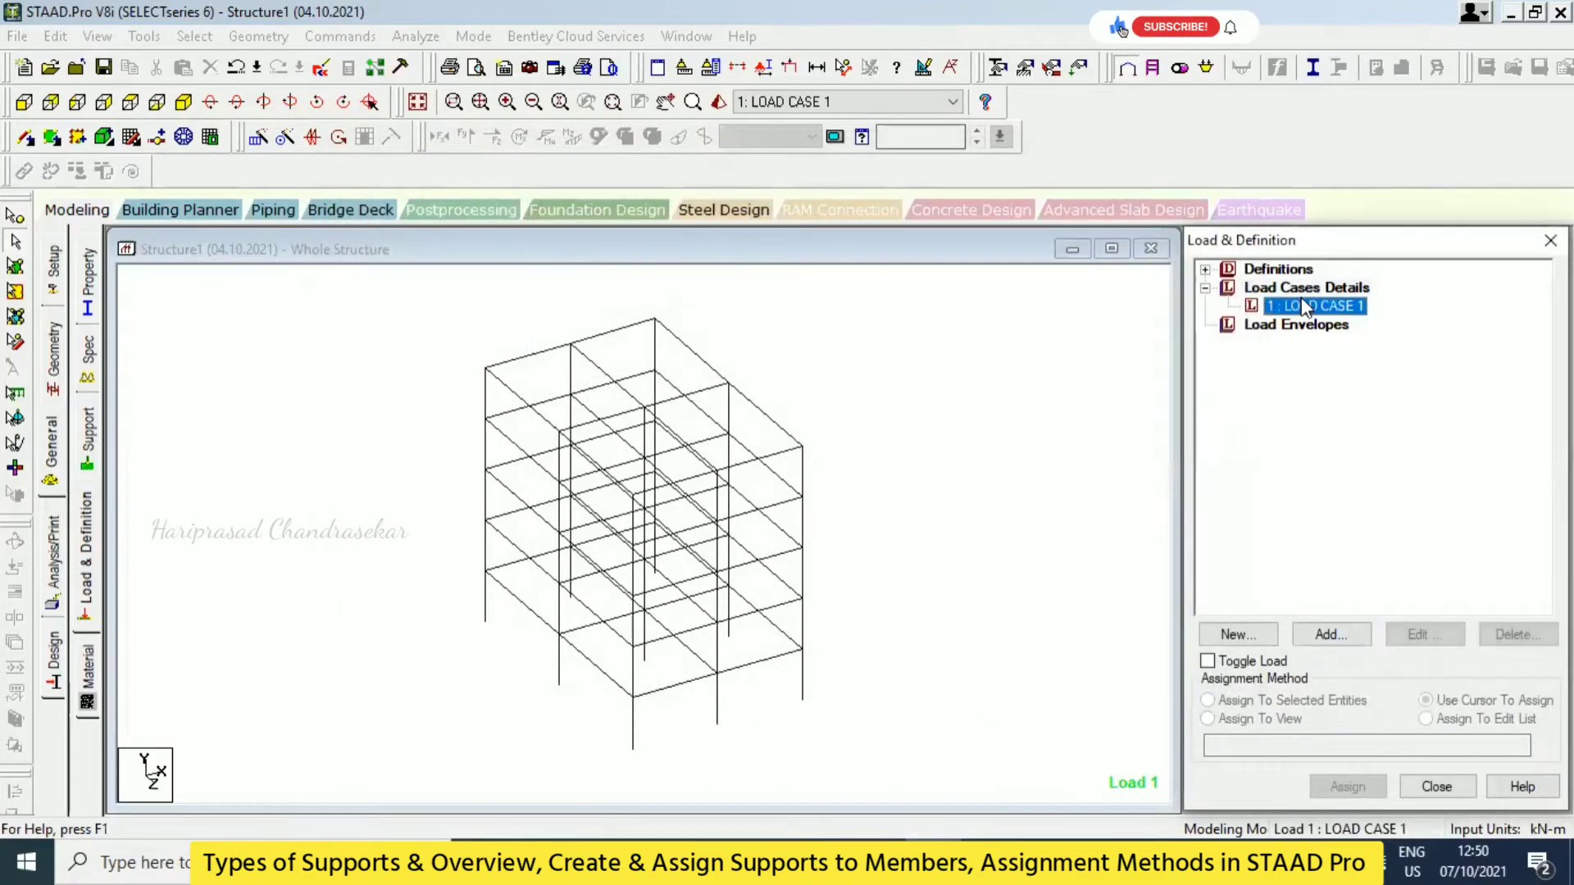
pyautogui.click(1338, 632)
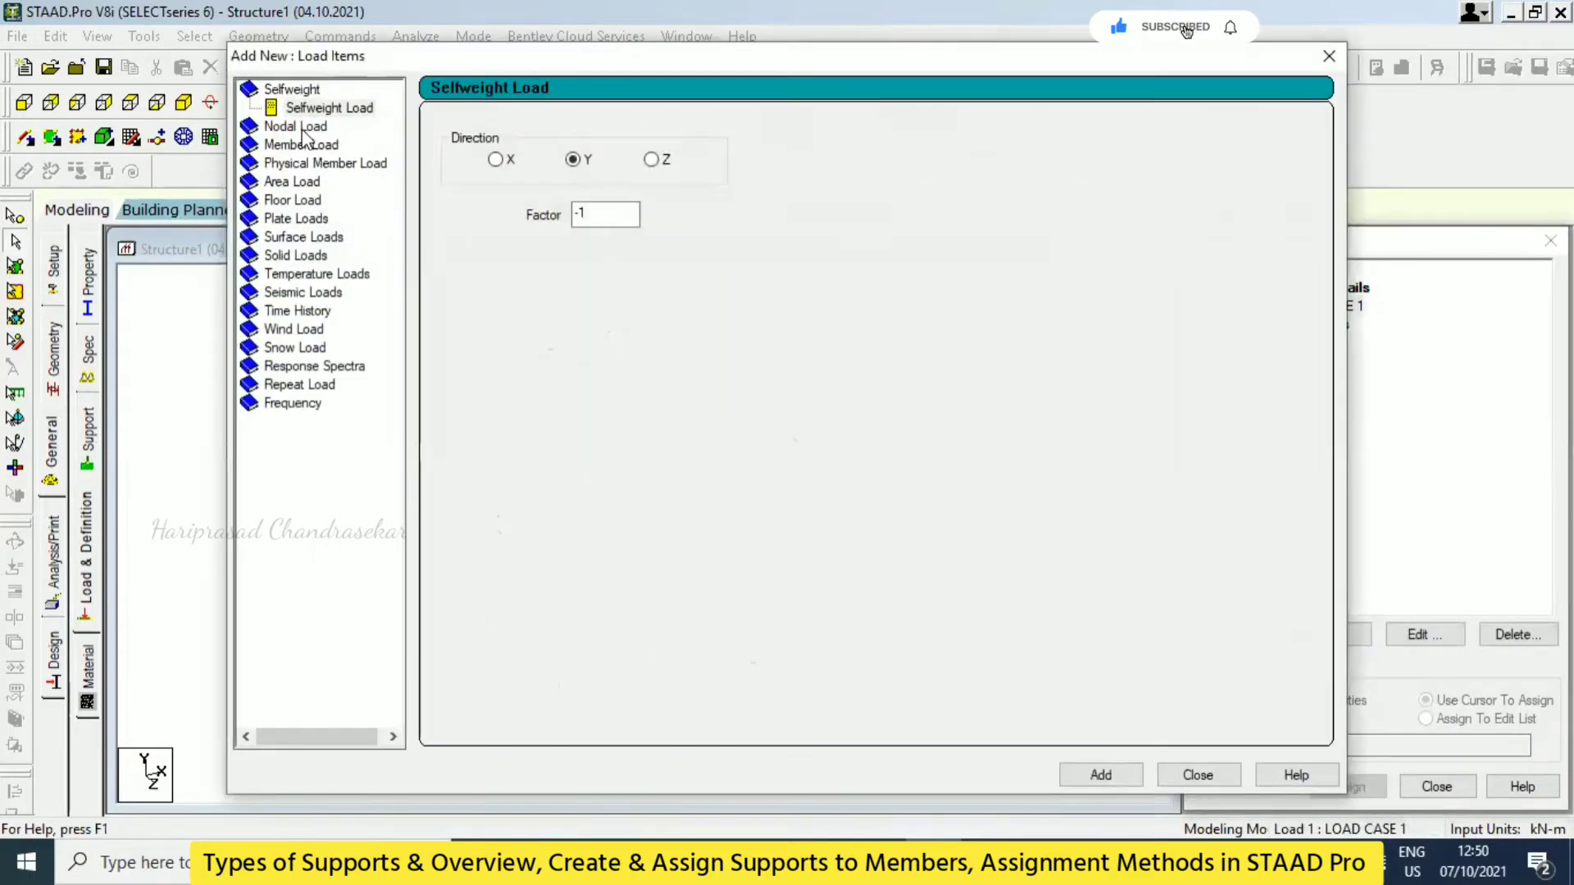
pyautogui.click(293, 129)
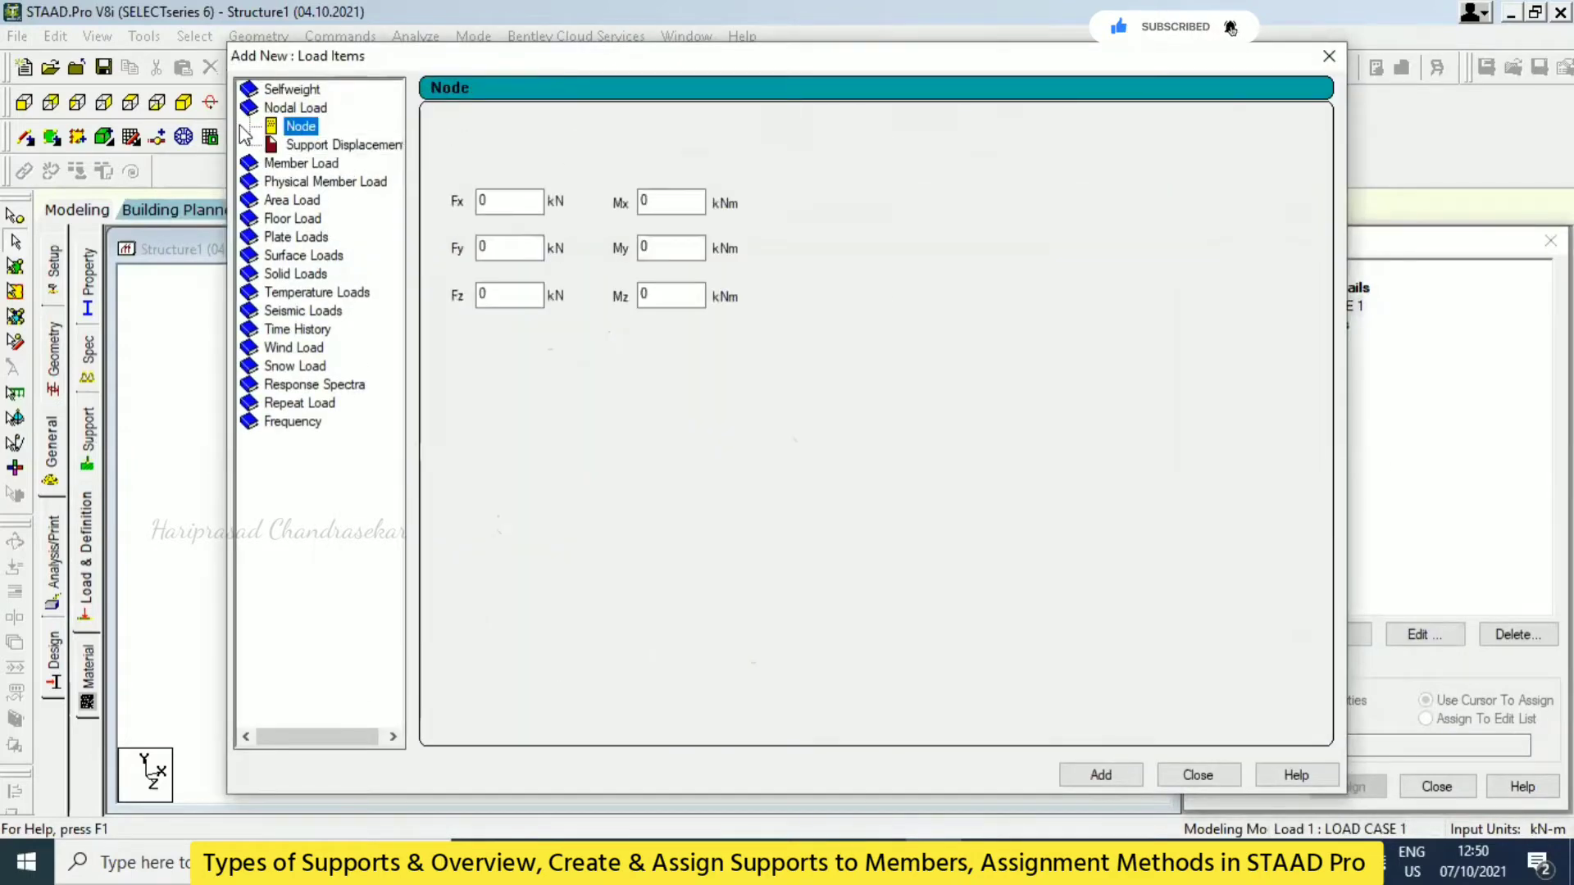
pyautogui.click(315, 143)
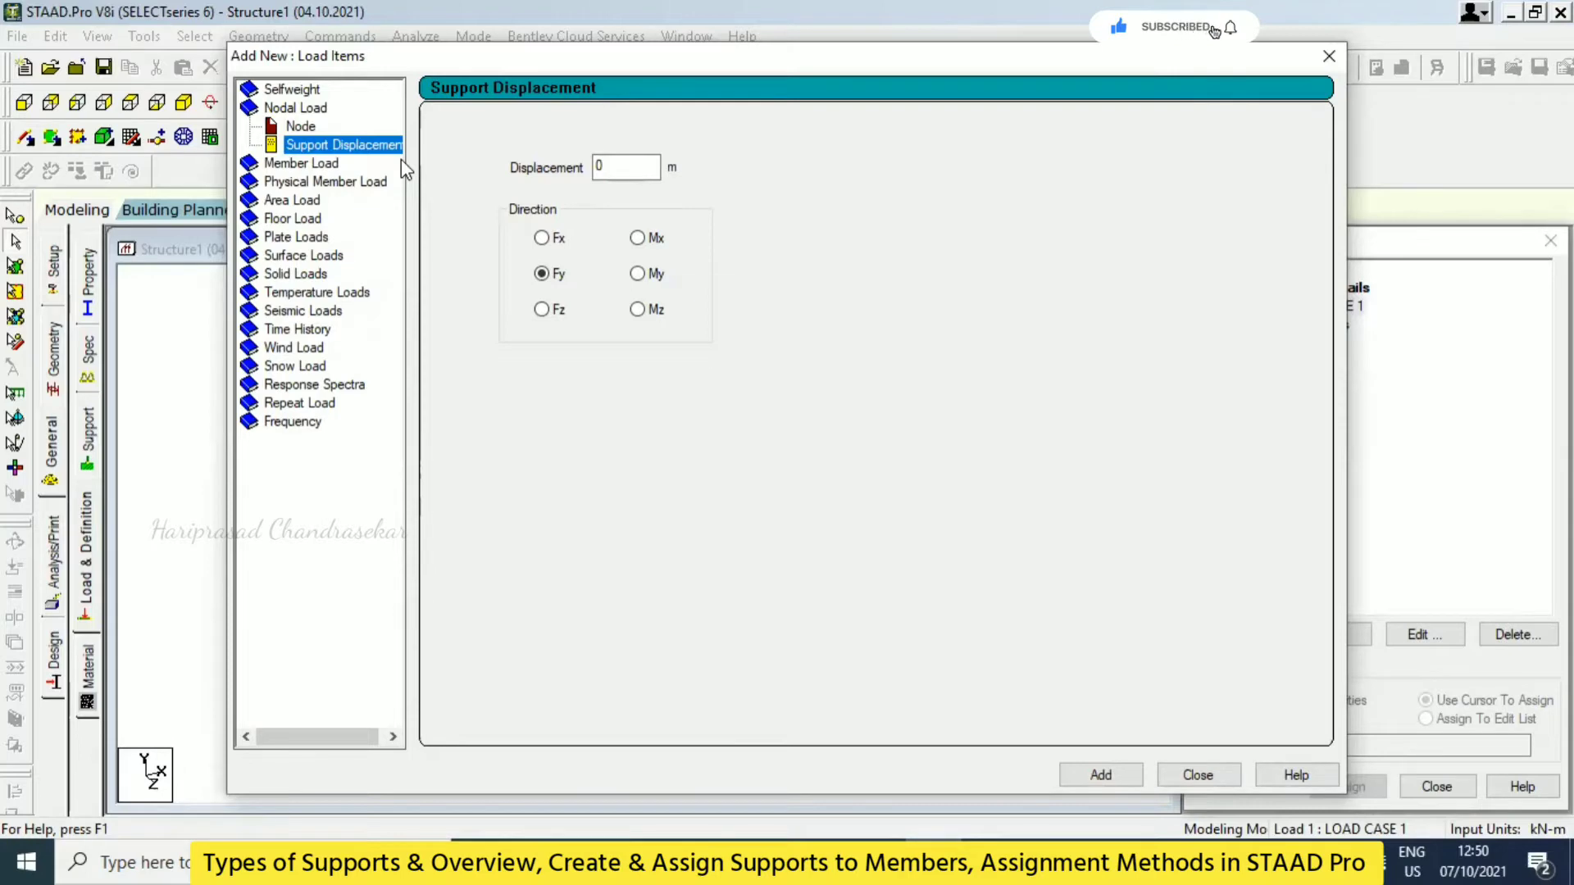
pyautogui.click(1333, 56)
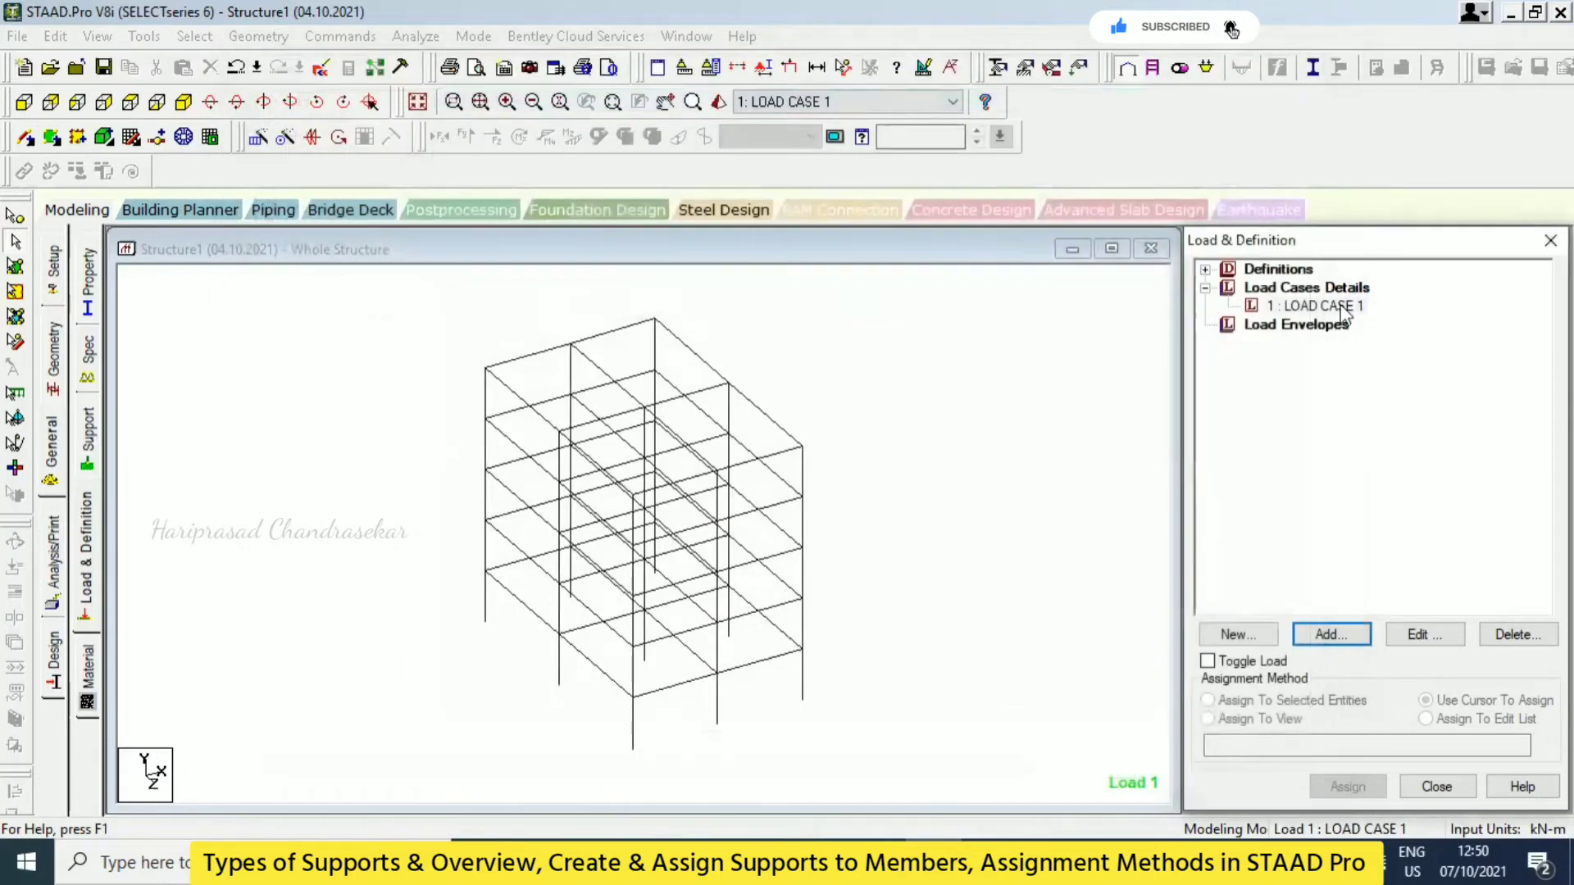
# - Delete LOAD CASE 1 from the load case details
pyautogui.click(1315, 305)
pyautogui.click(1517, 634)
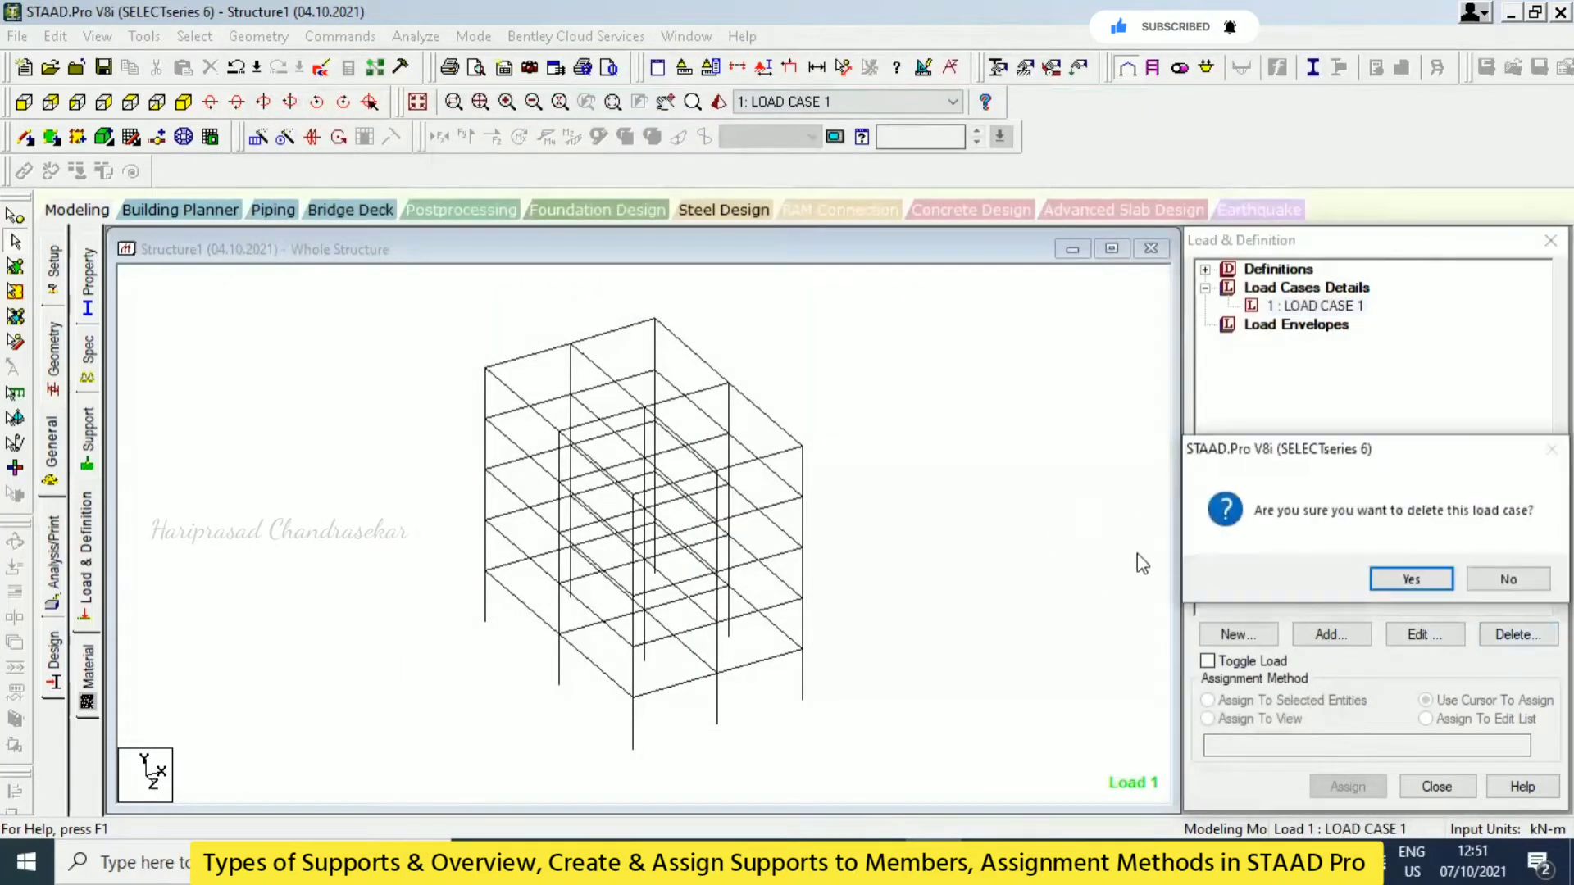
pyautogui.click(1394, 580)
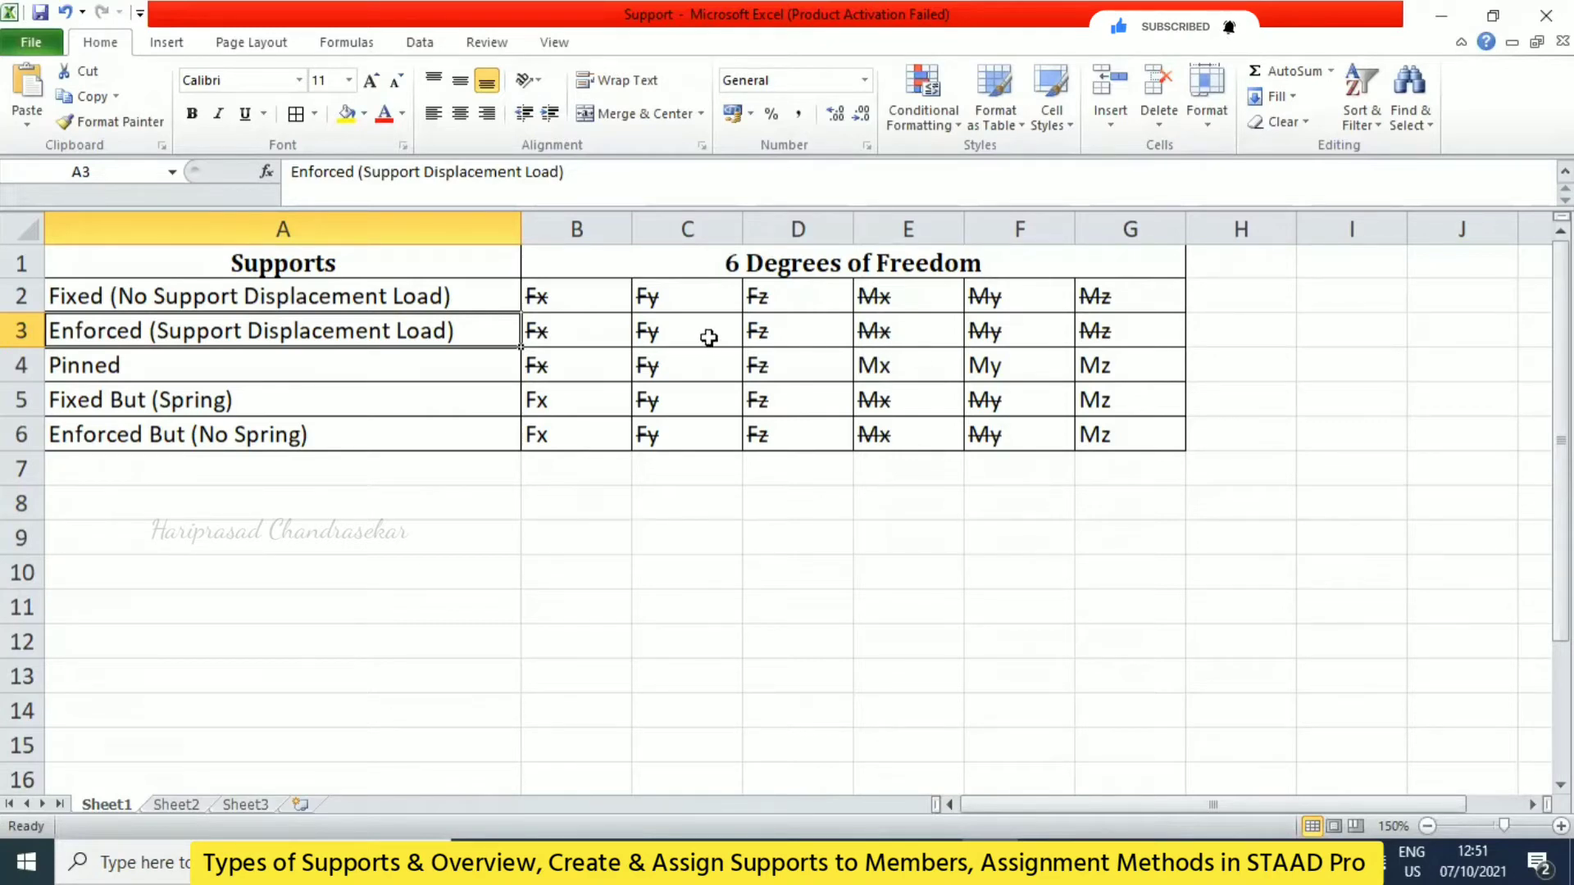
# - Compare the workbook's Pinned row with the Pinned restraint settings in STAAD.Pro's support creation dialog, then close the dialog
pyautogui.click(199, 371)
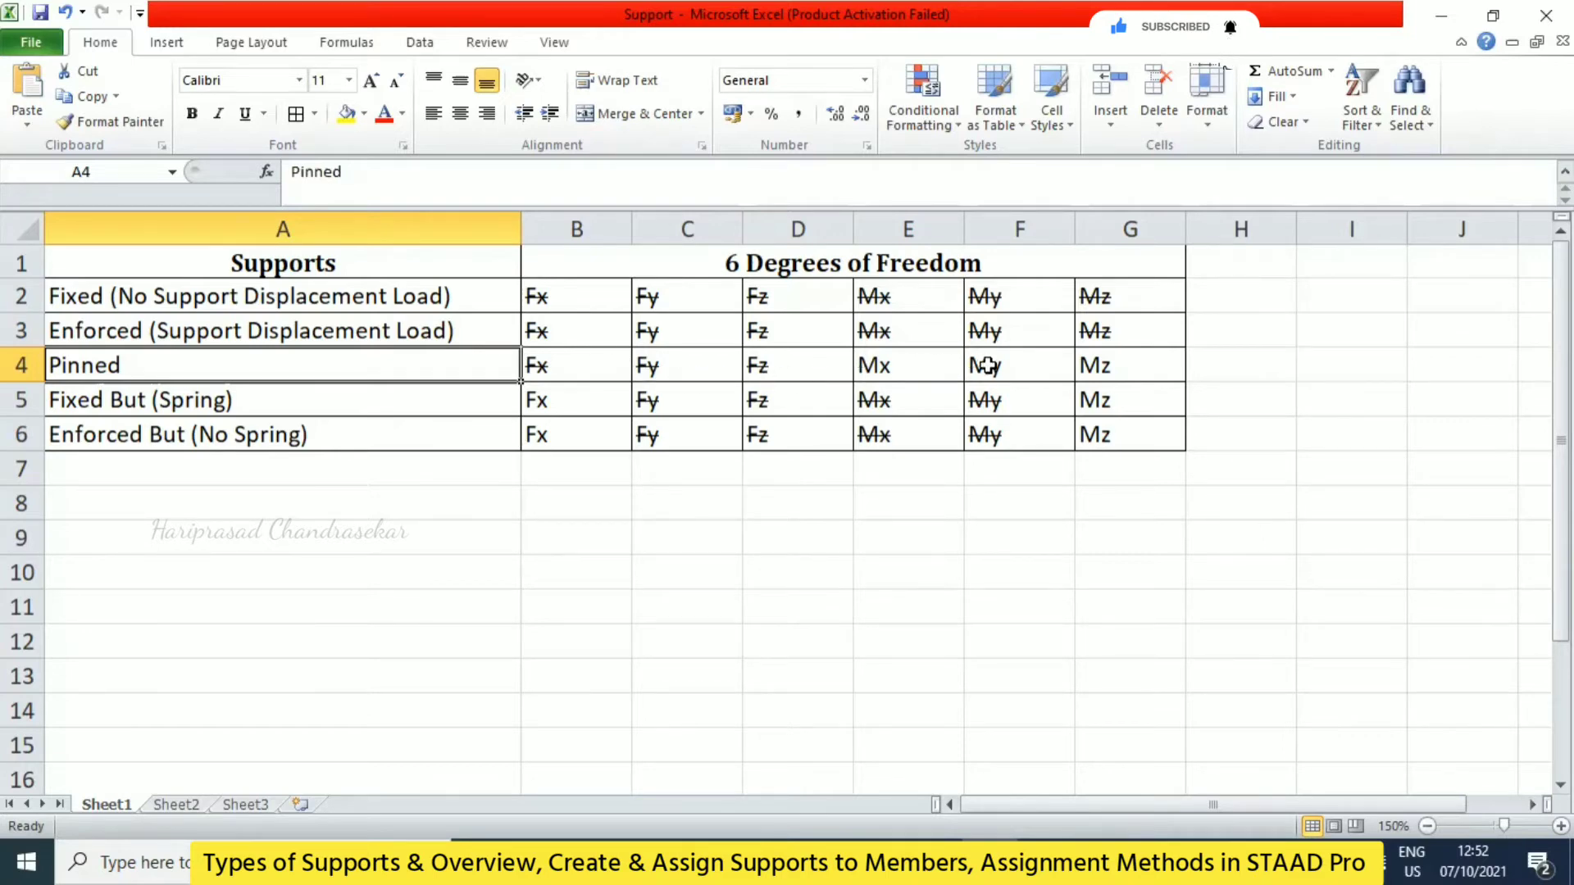
pyautogui.click(984, 864)
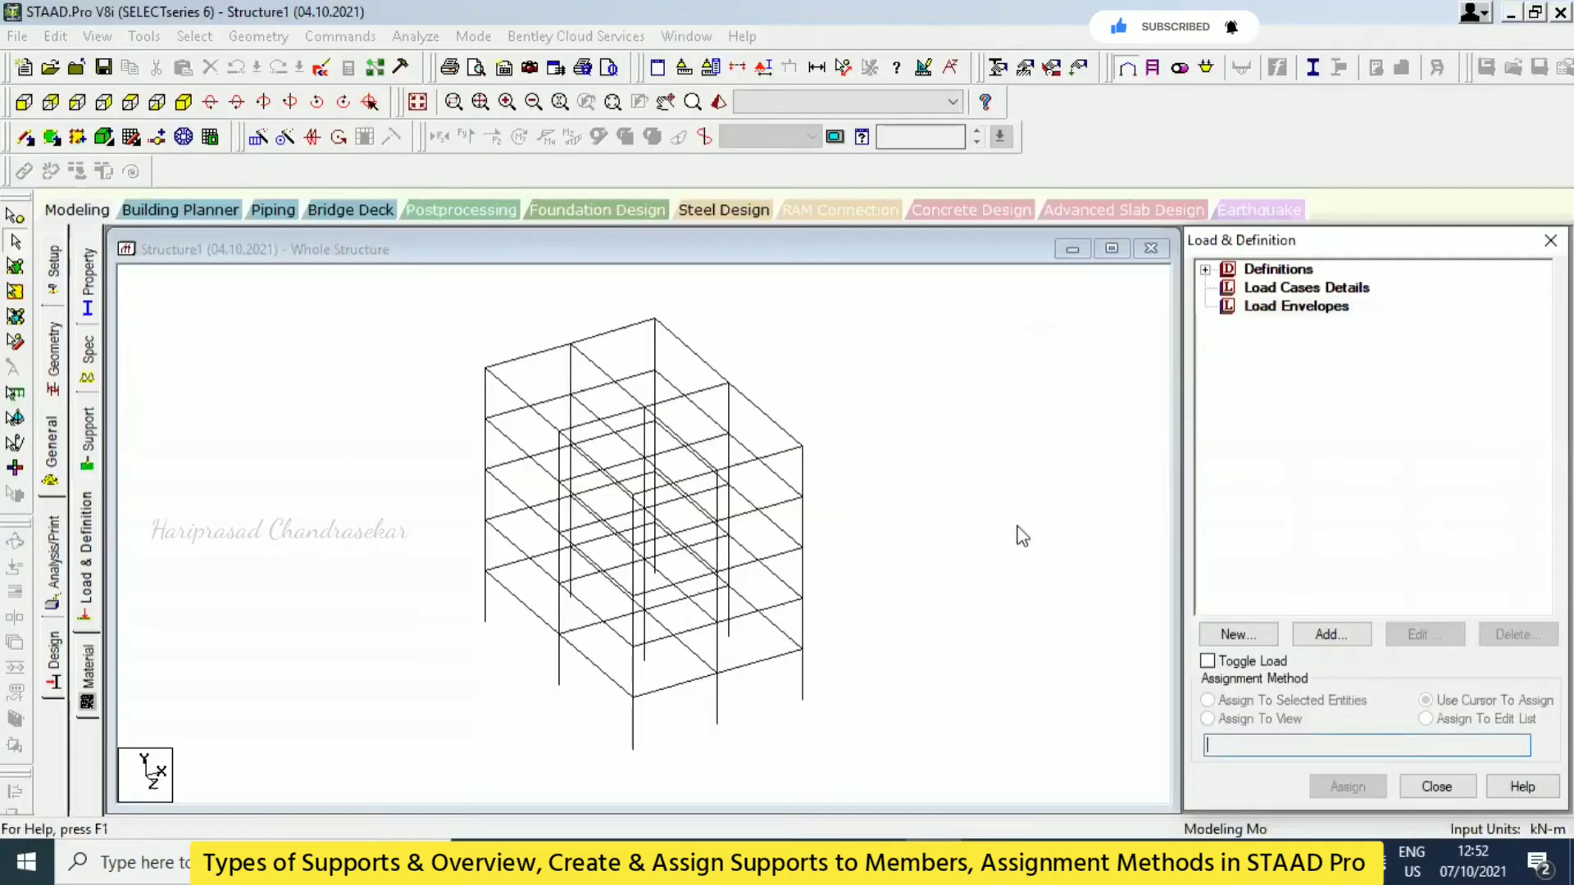
pyautogui.click(90, 449)
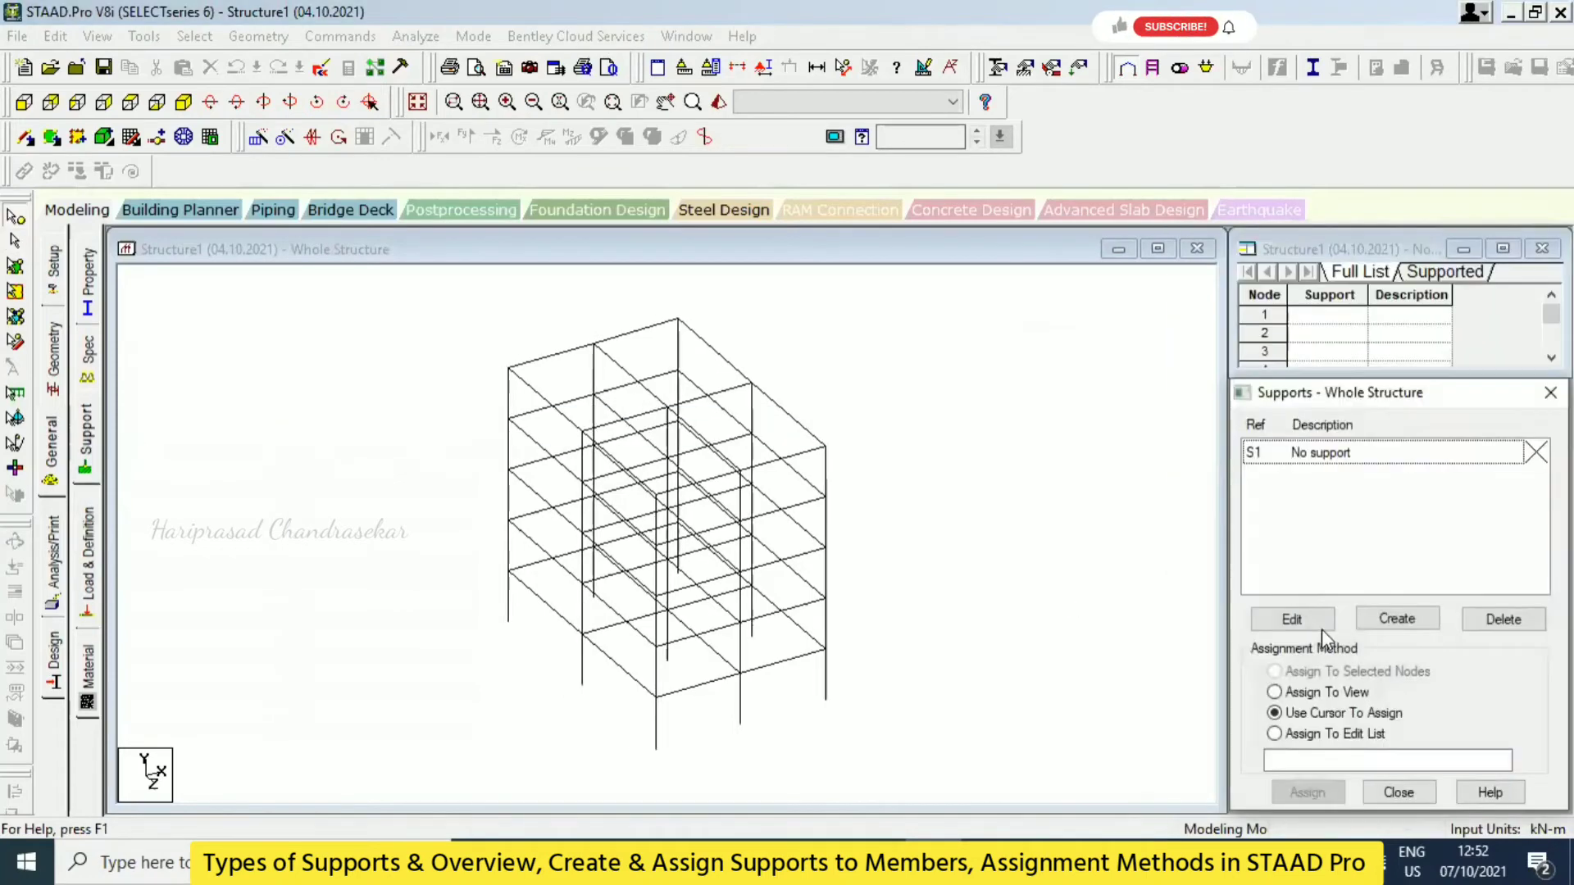
pyautogui.click(1400, 620)
pyautogui.moveTo(1307, 287); pyautogui.dragTo(789, 180)
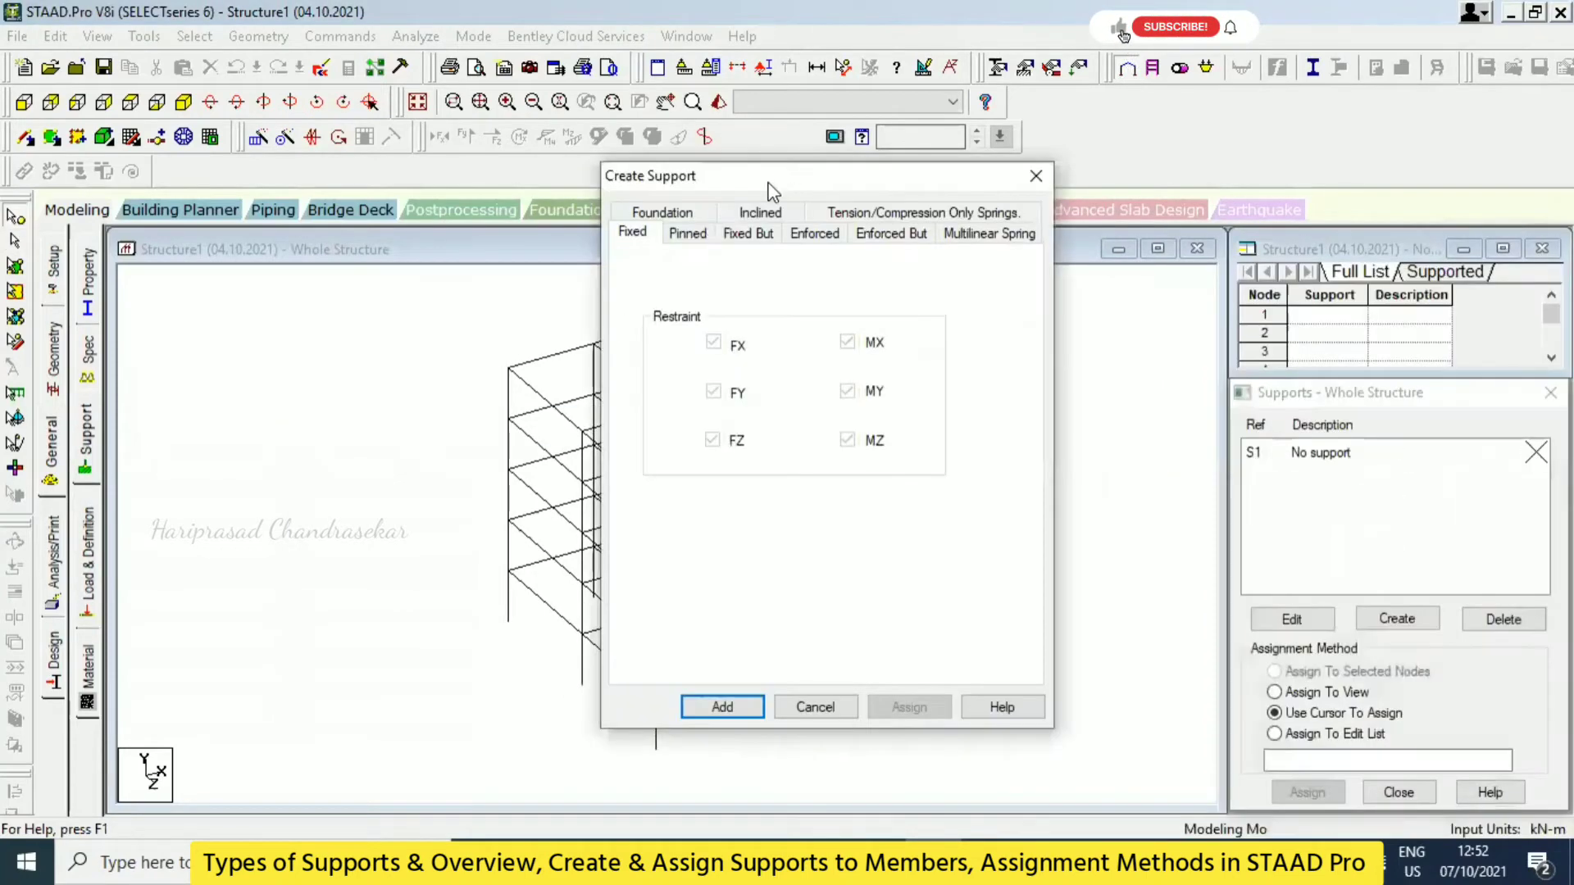
pyautogui.click(688, 232)
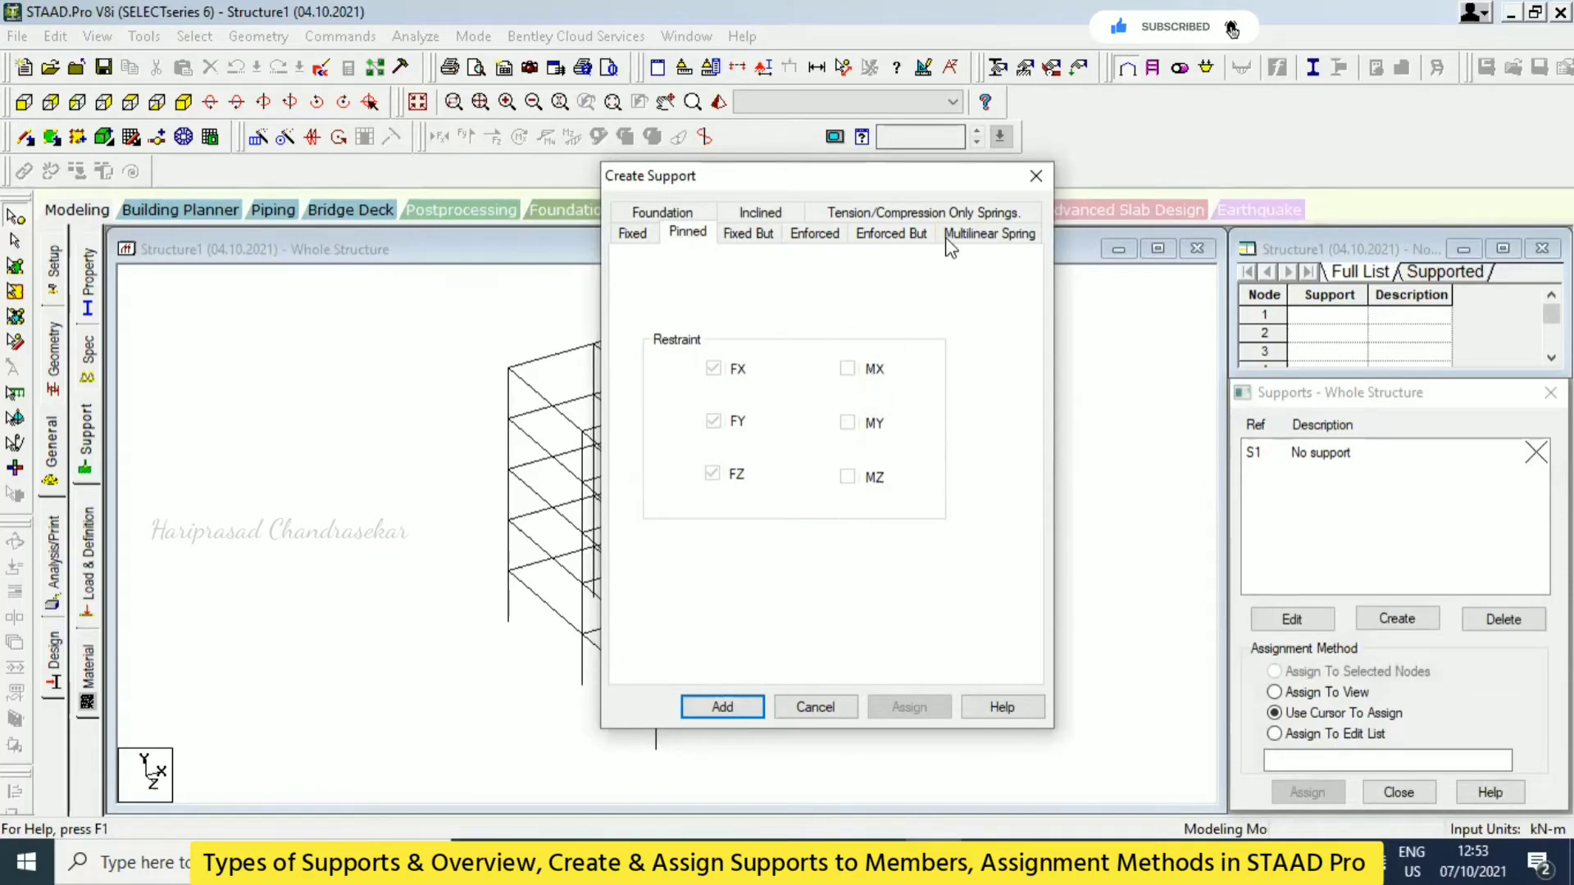
pyautogui.click(1033, 177)
# - Switch to the Excel workbook, examine the Fixed But (Spring) row's degrees of freedom, and sketch a roller support on a member to illustrate them
pyautogui.hotkey('alt', 'Tab')
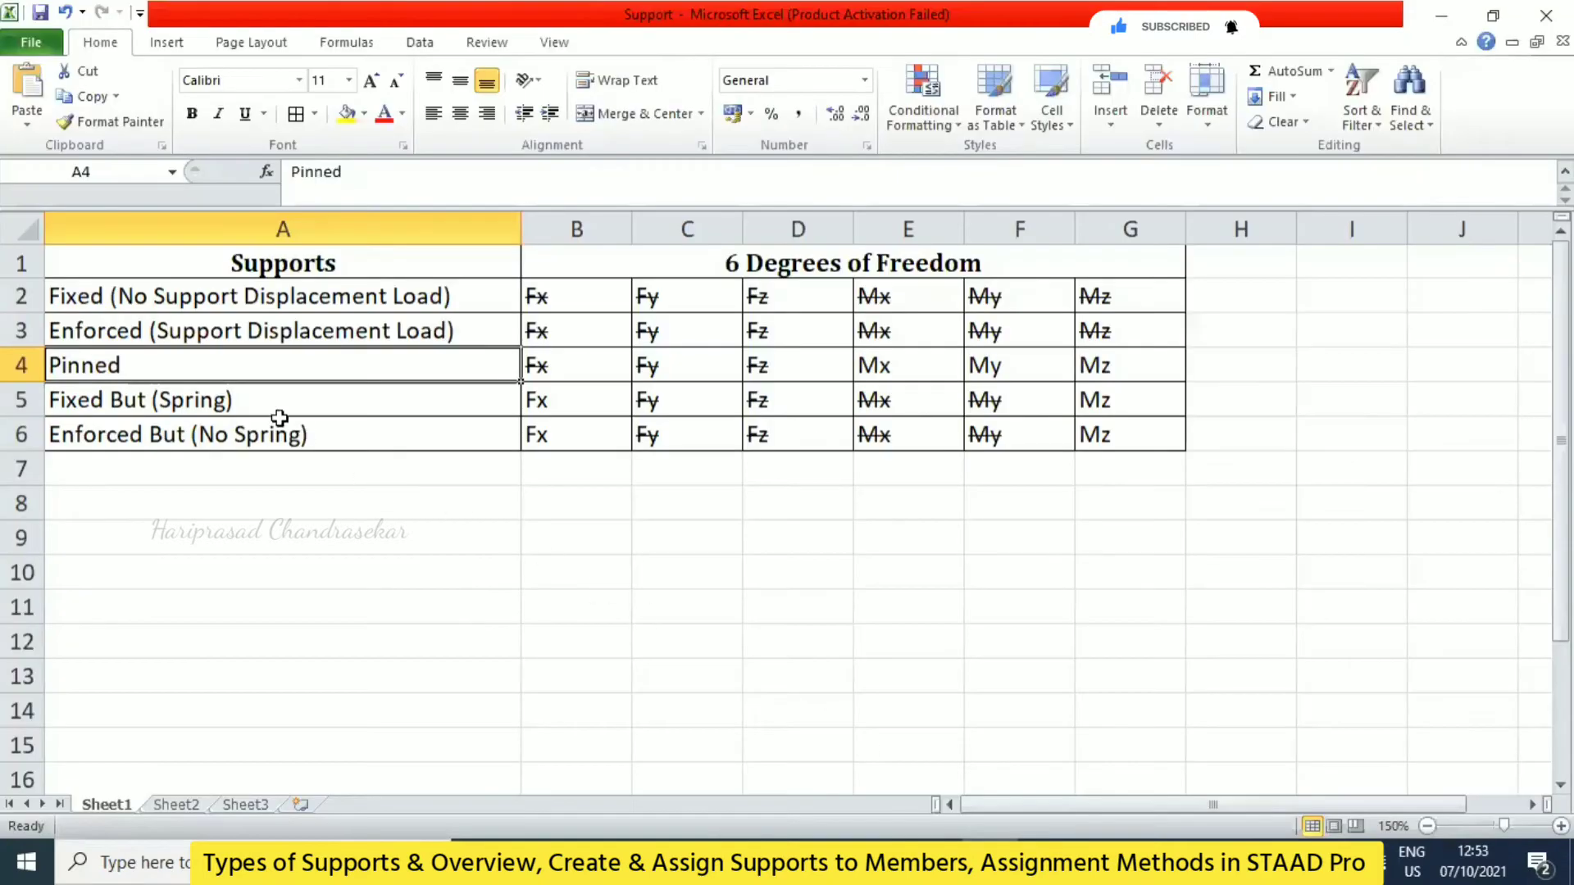
pyautogui.click(161, 405)
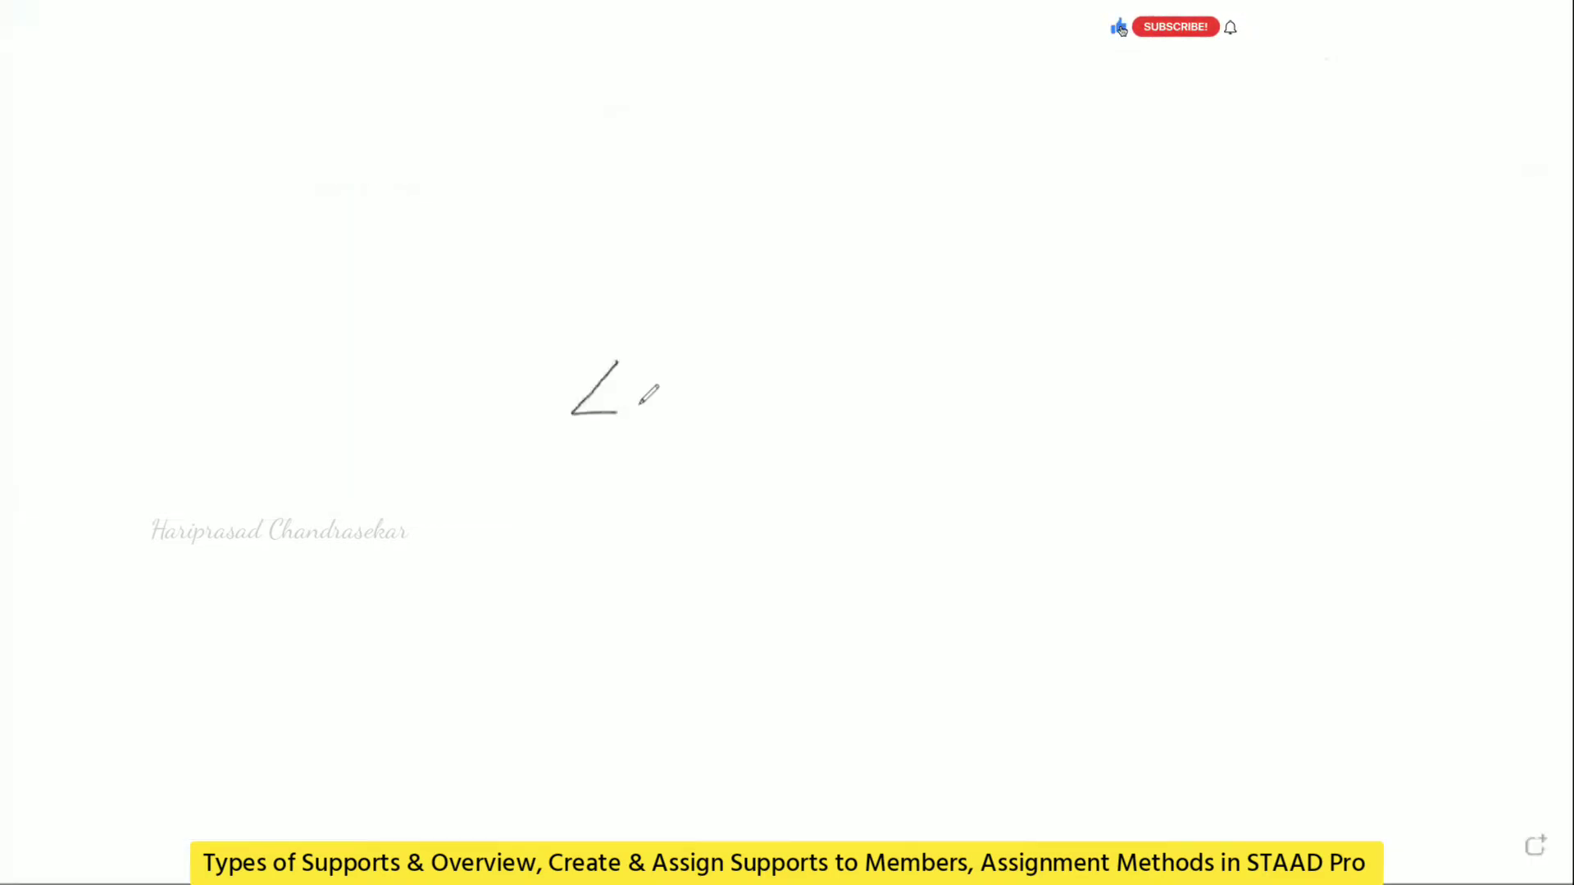
pyautogui.moveTo(637, 405); pyautogui.dragTo(650, 413)
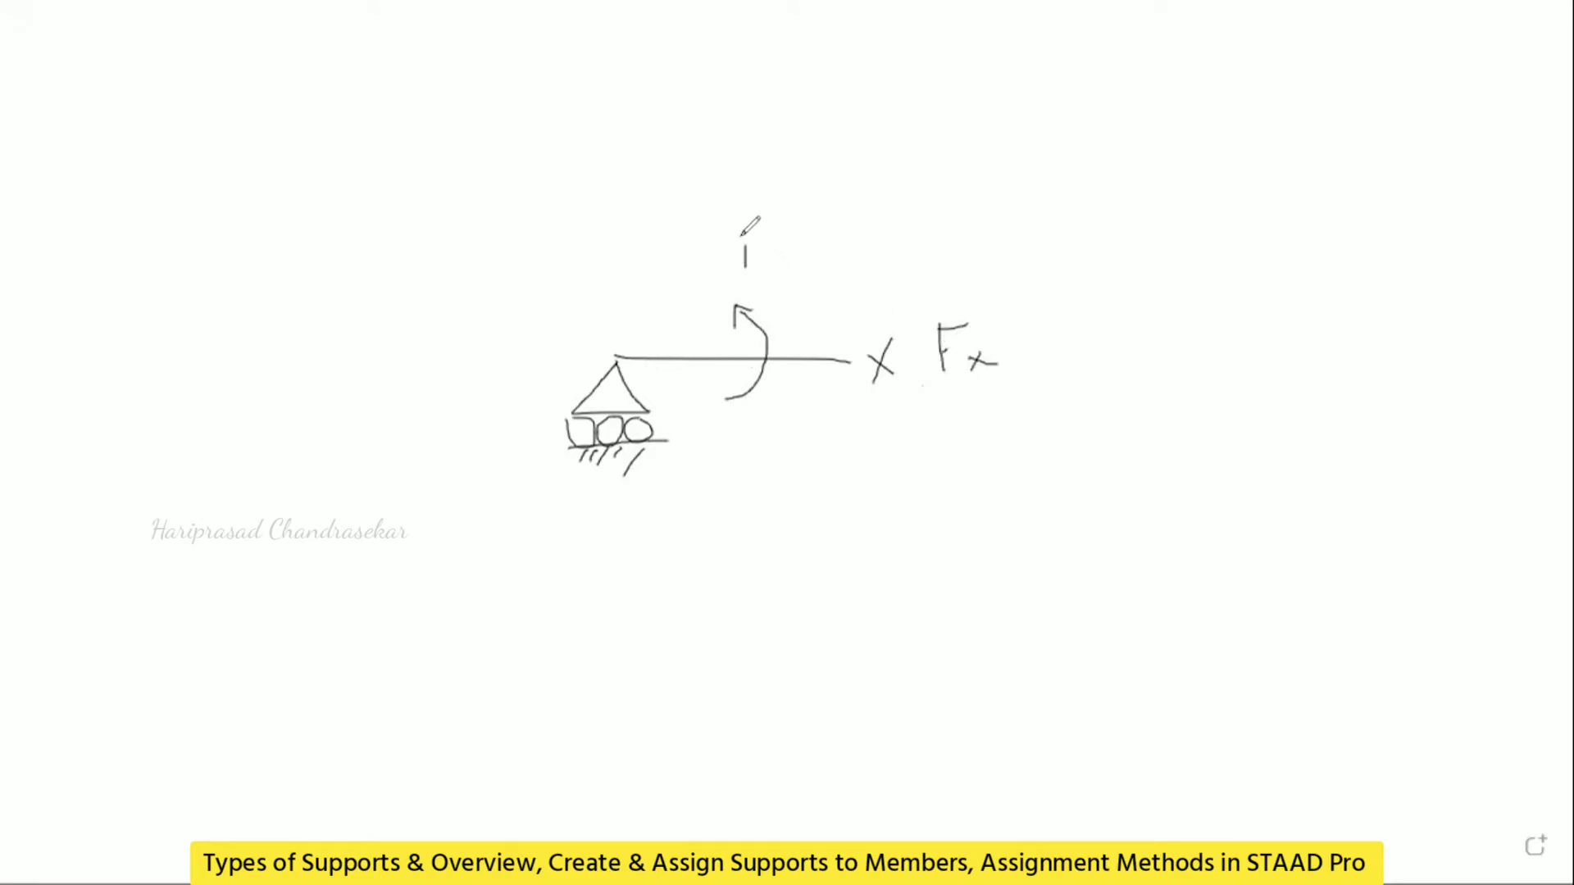
pyautogui.moveTo(795, 274)
pyautogui.mouseDown()
pyautogui.moveTo(815, 293)
pyautogui.moveTo(874, 292)
pyautogui.mouseUp()
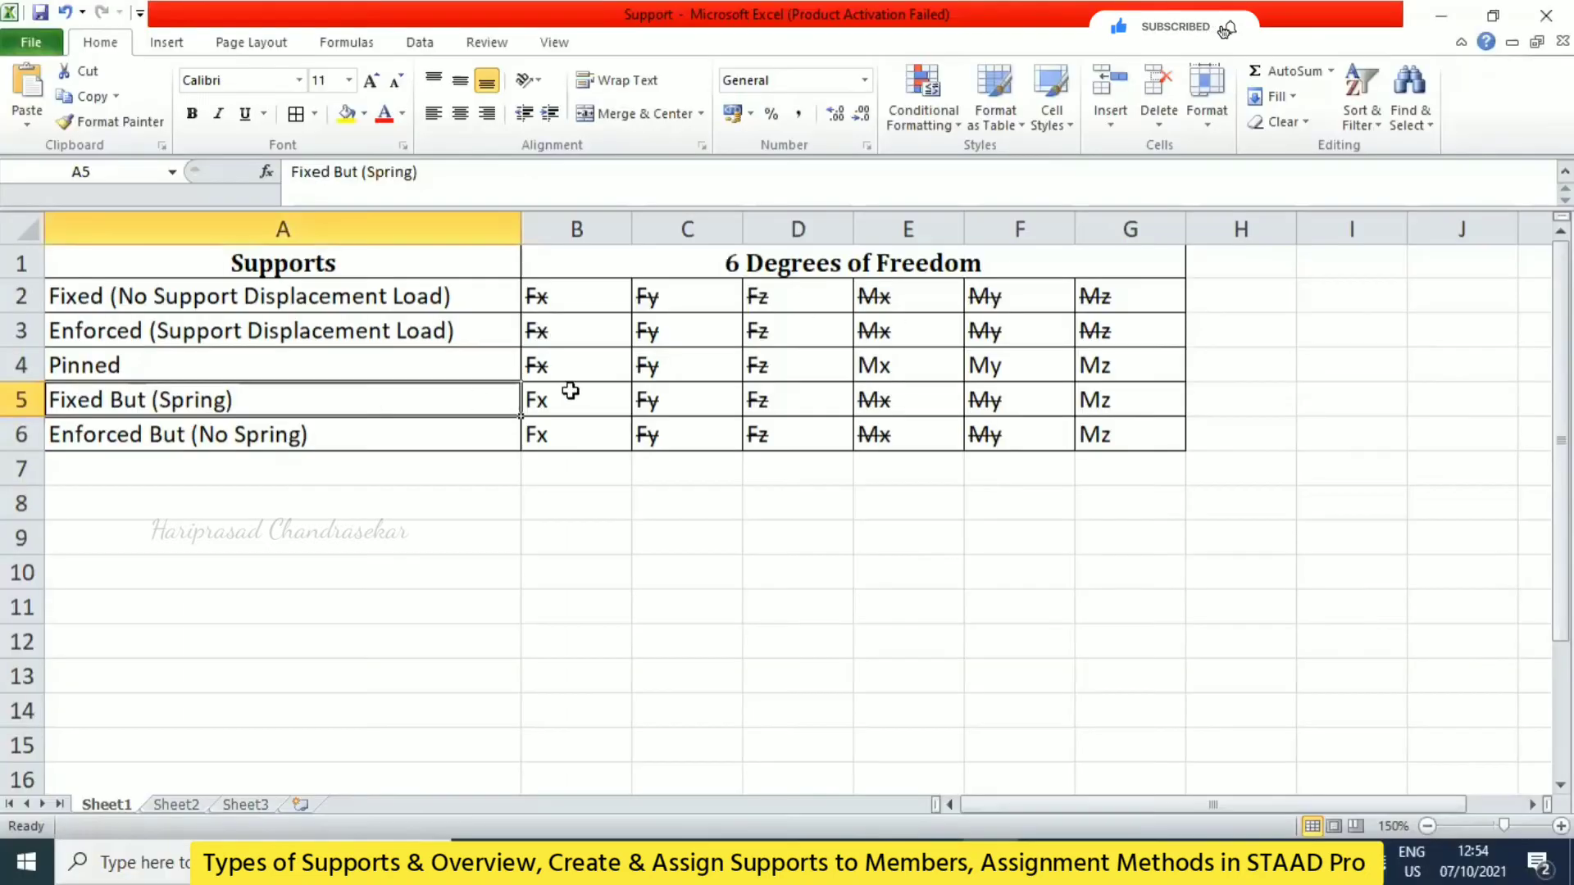
pyautogui.click(574, 399)
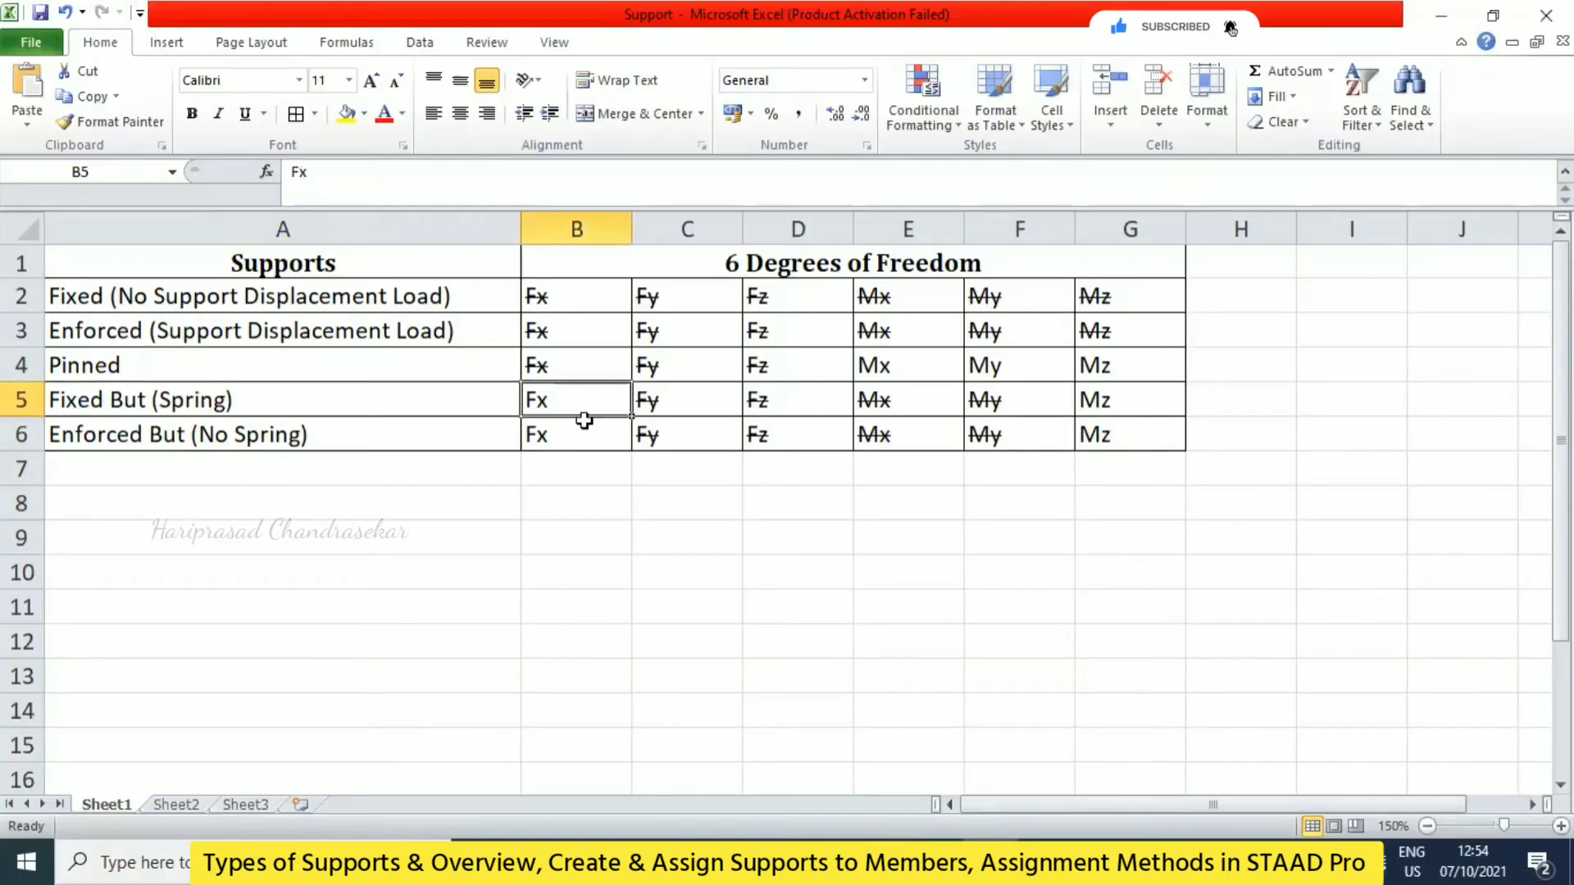
pyautogui.click(1145, 414)
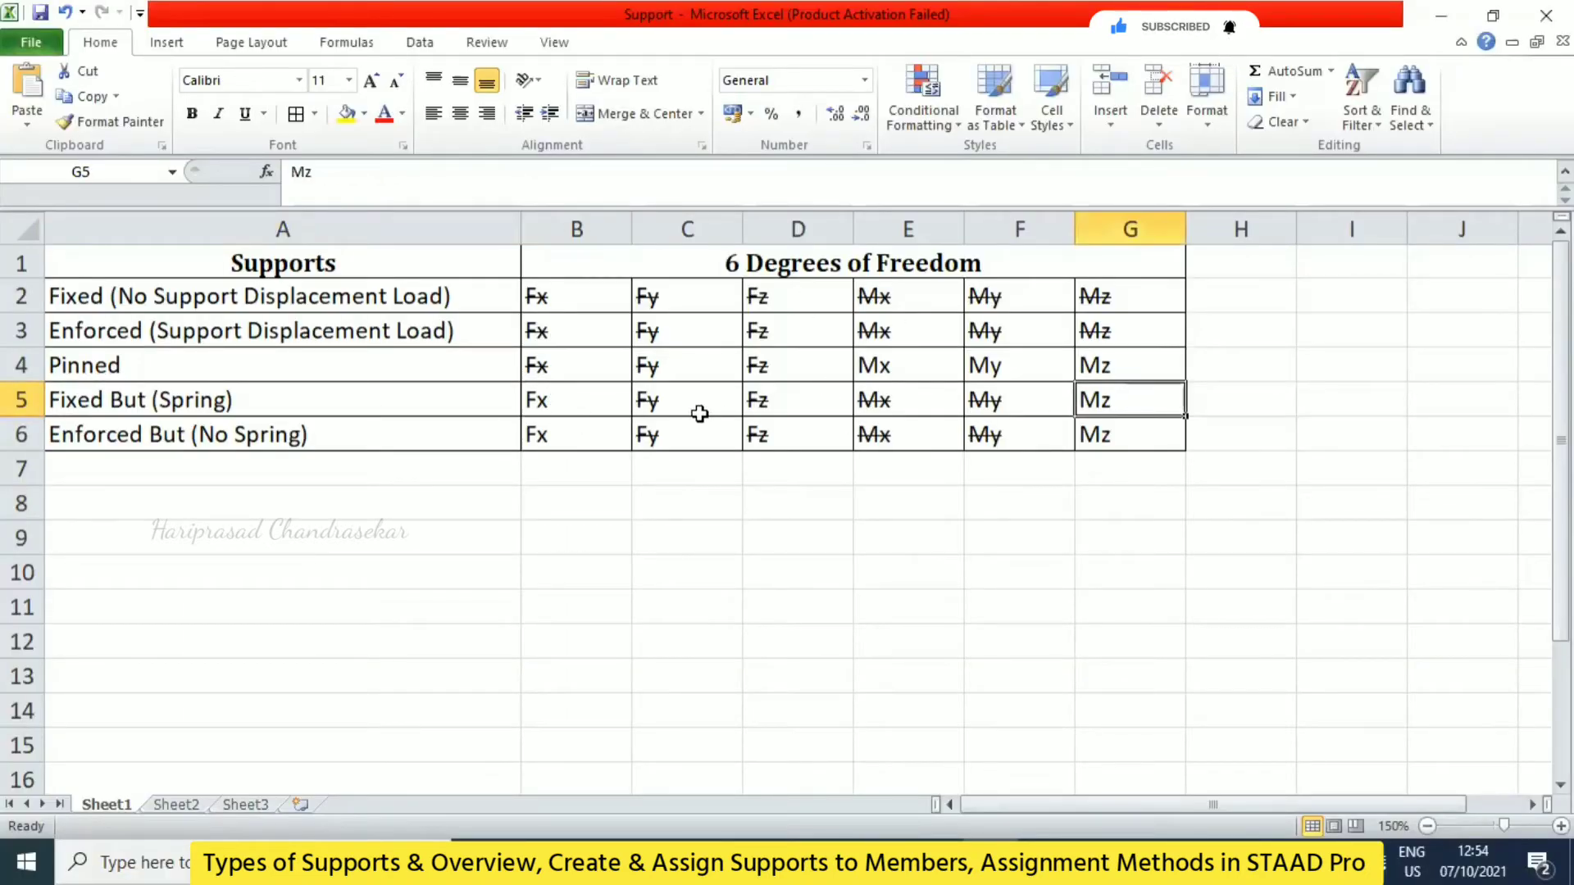
pyautogui.click(680, 406)
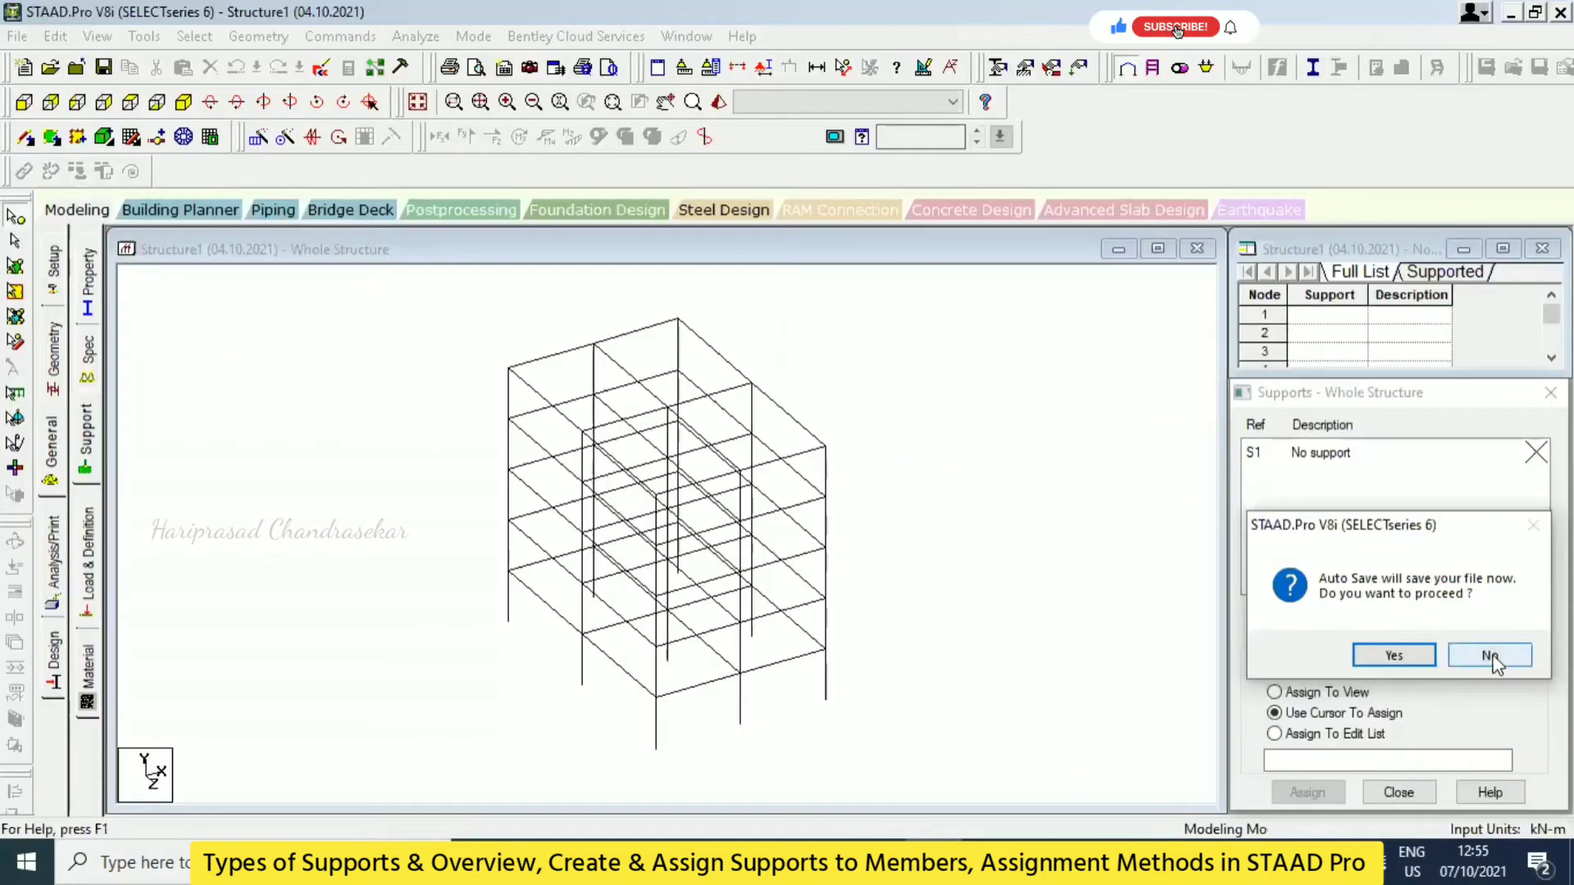
# - Accept the auto save in STAAD.Pro and open the Fixed But settings for creating a new support
pyautogui.click(1397, 656)
pyautogui.click(644, 457)
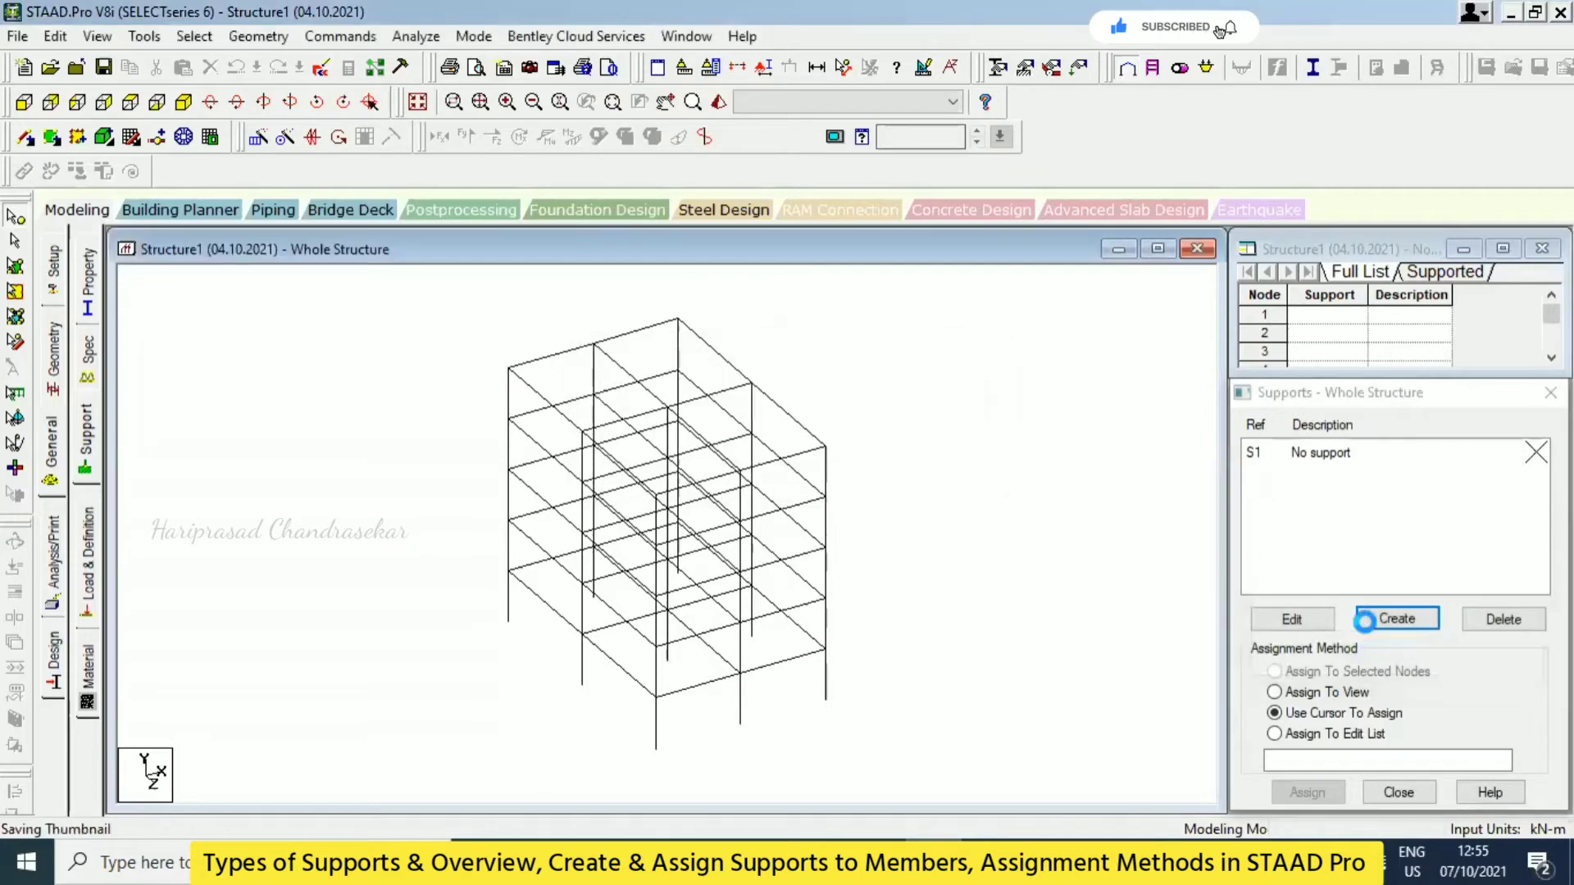
pyautogui.click(1404, 626)
pyautogui.moveTo(1276, 291); pyautogui.dragTo(843, 195)
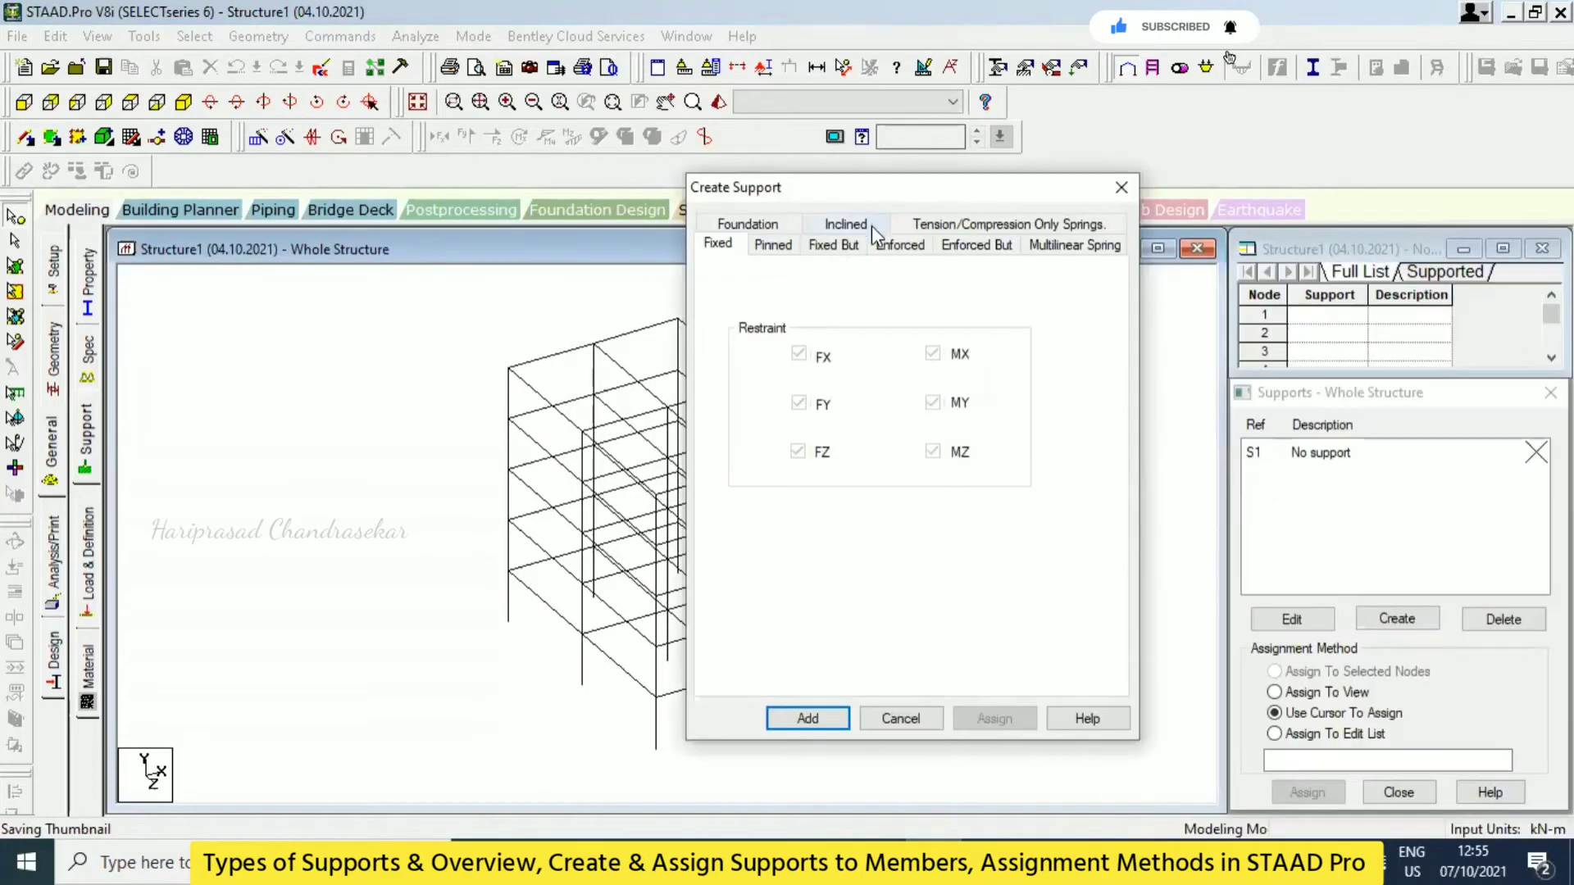
pyautogui.click(844, 248)
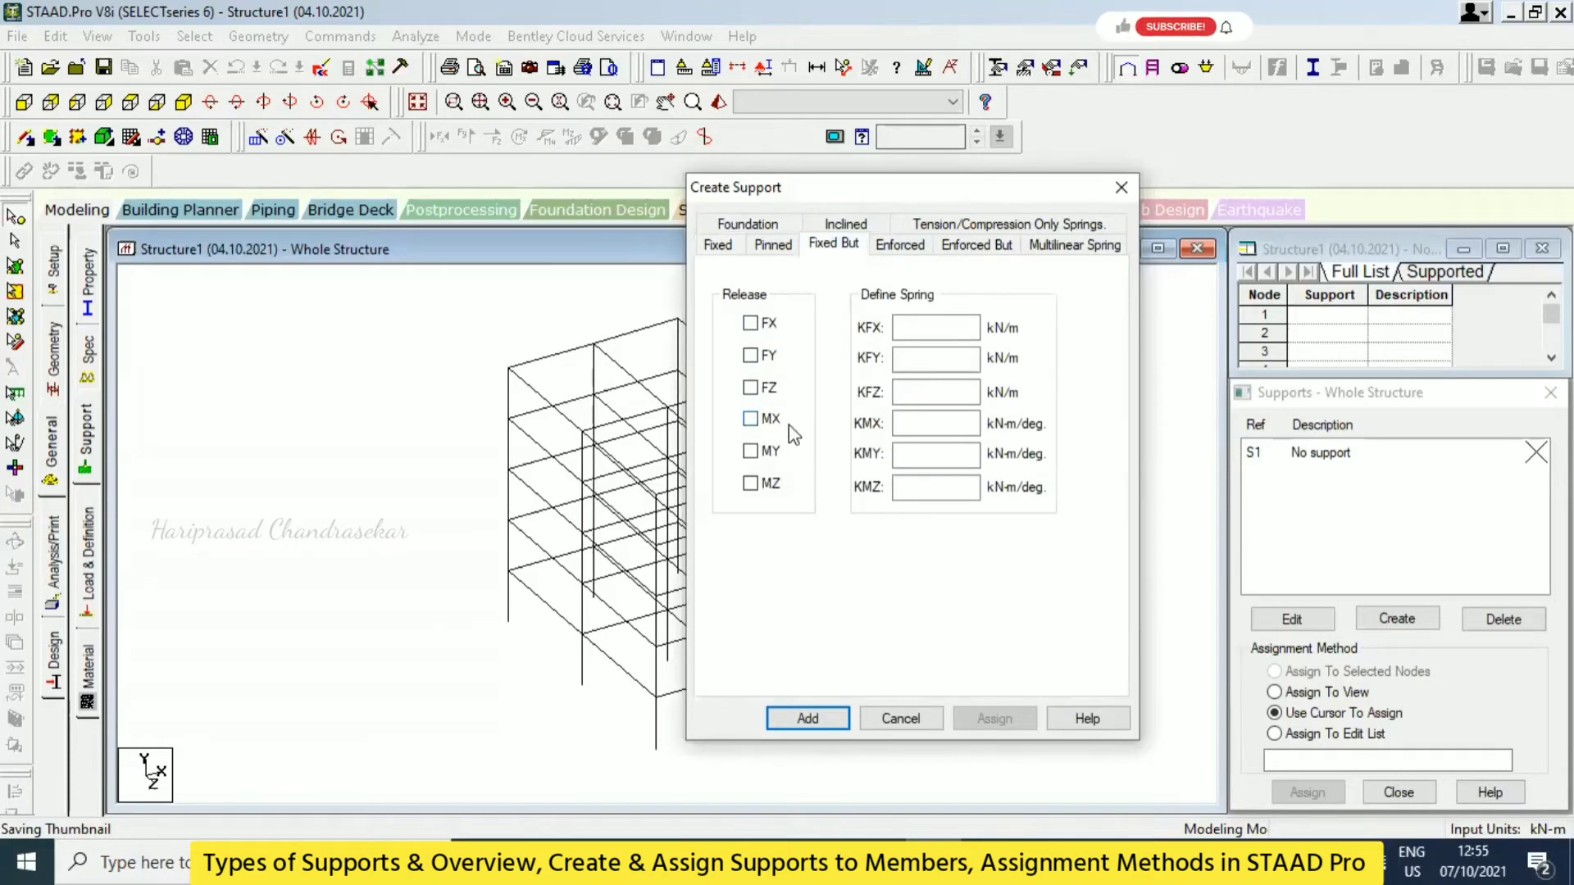
# - Try releasing FX and MZ for the Fixed But support, clear both releases, and check the KMZ and KFX spring fields
pyautogui.click(750, 323)
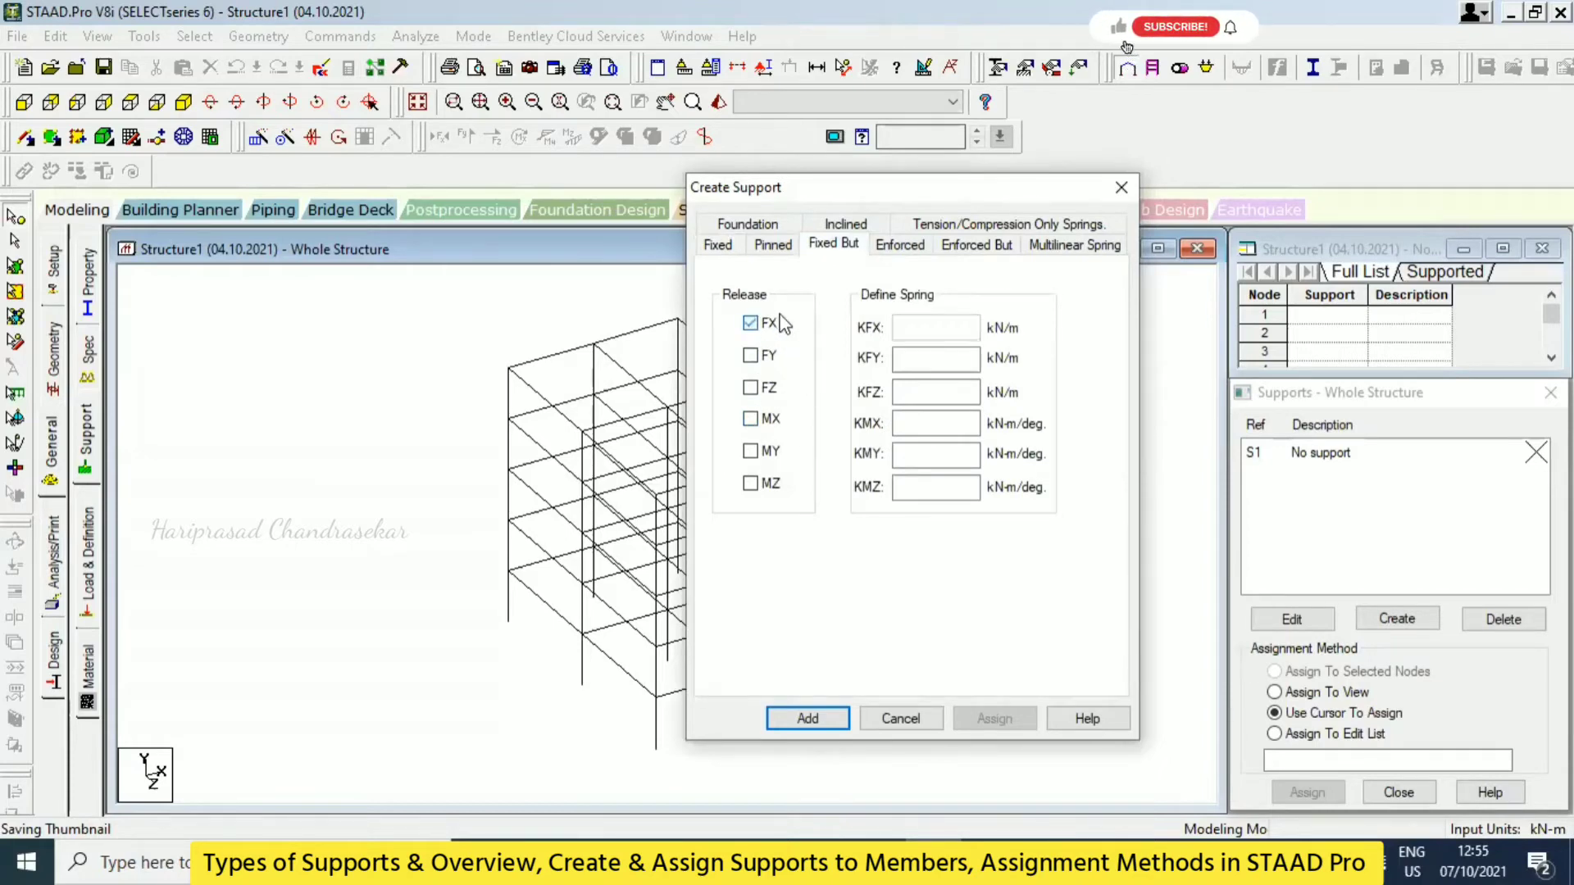
pyautogui.click(750, 484)
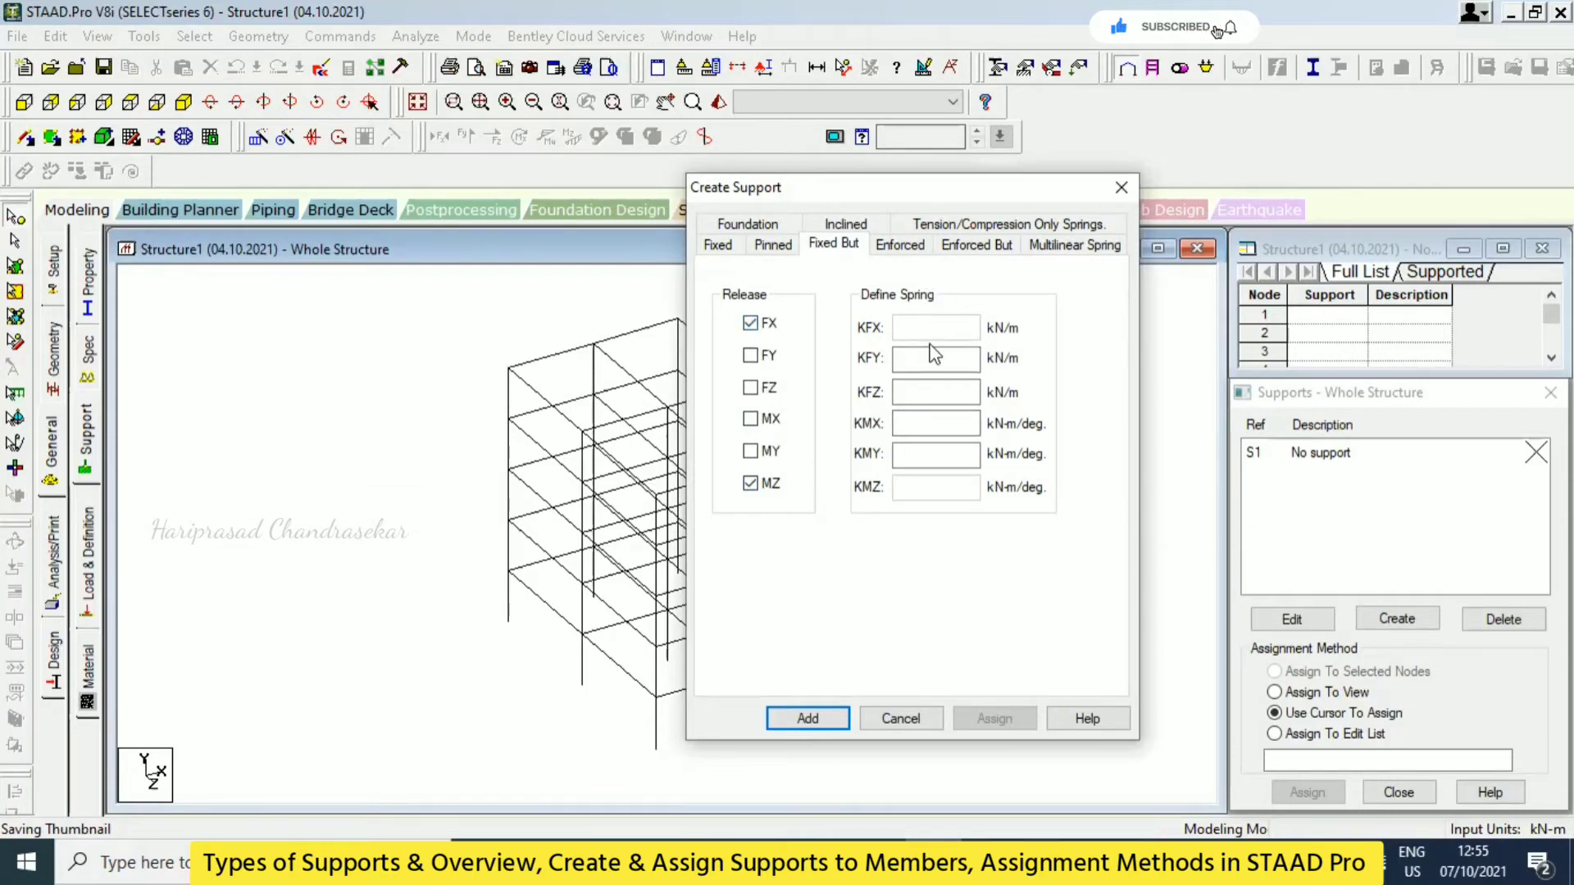
pyautogui.click(750, 323)
pyautogui.click(750, 483)
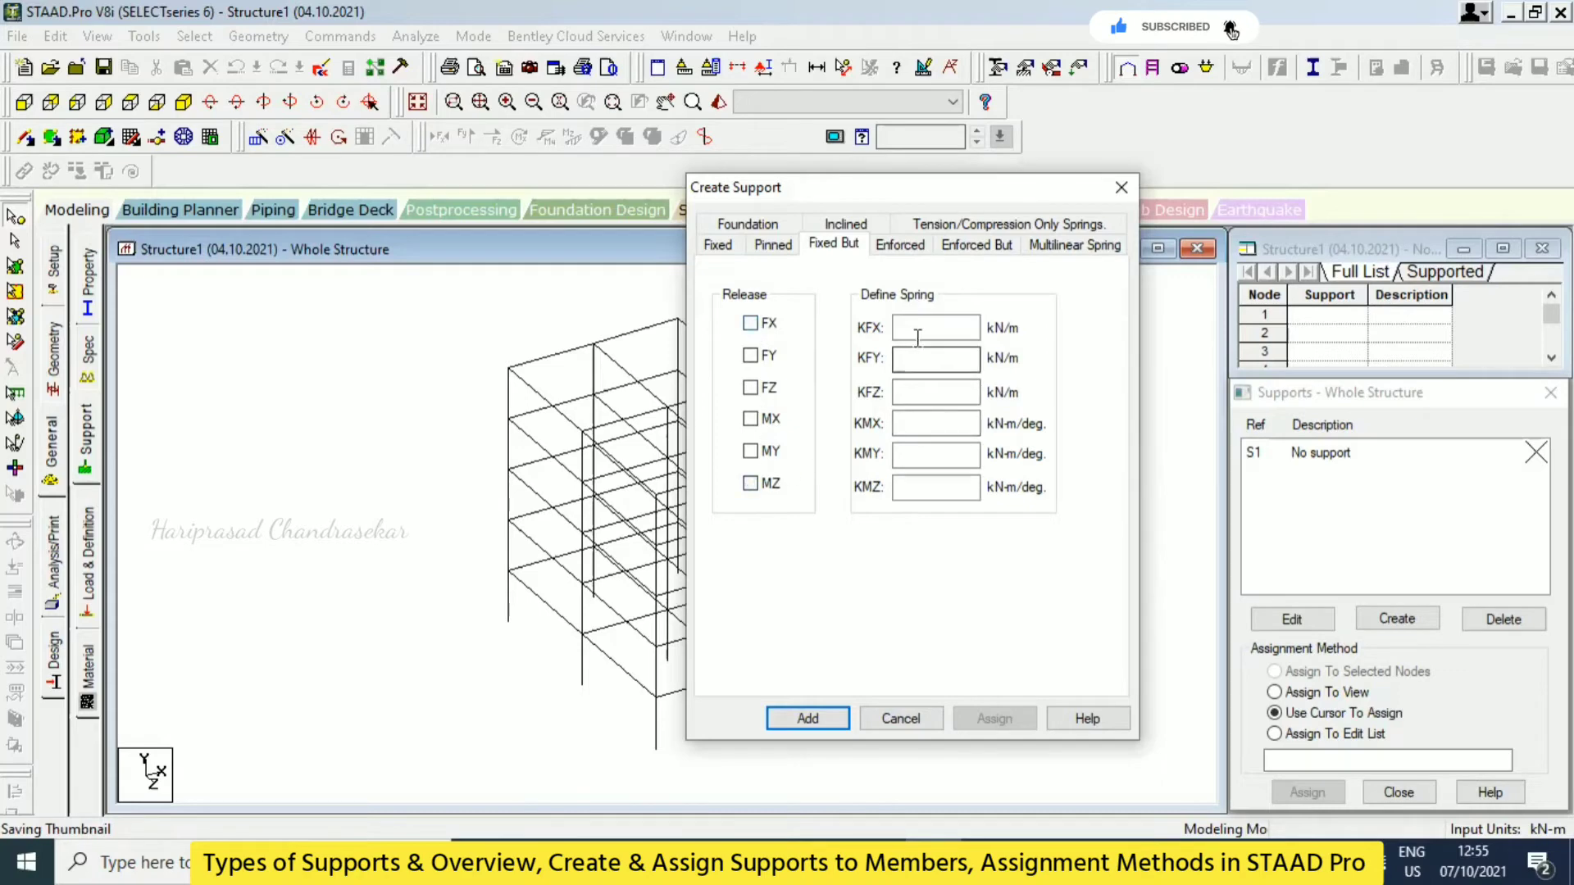
pyautogui.click(935, 487)
pyautogui.click(912, 327)
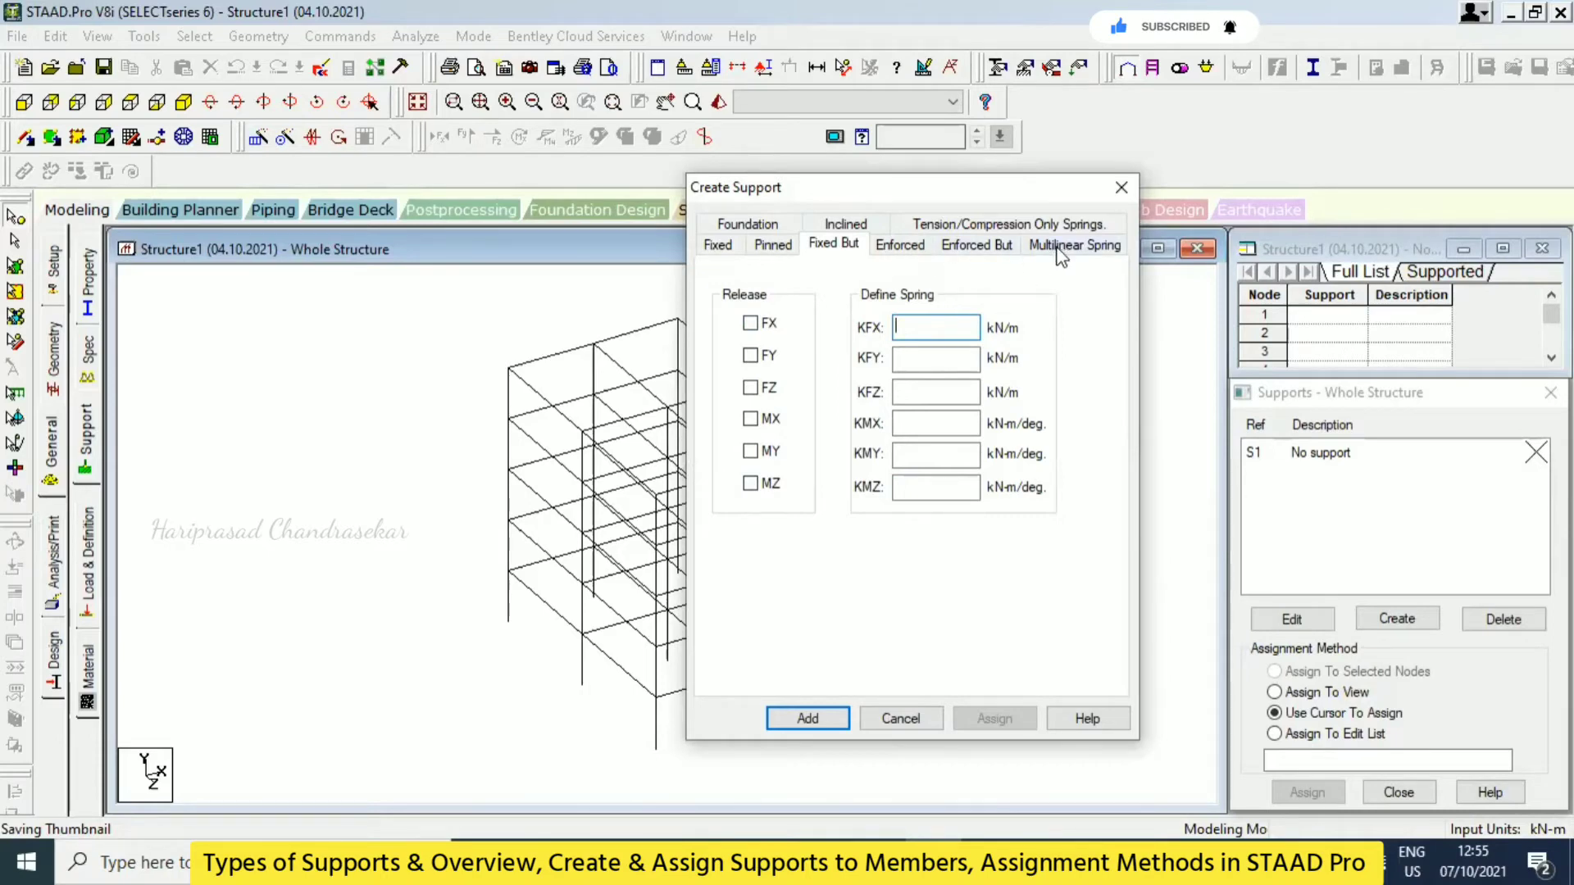
# - Compare the Multilinear Spring and Tension/Compression Only Springs options with the Fixed But spring settings
pyautogui.click(1099, 254)
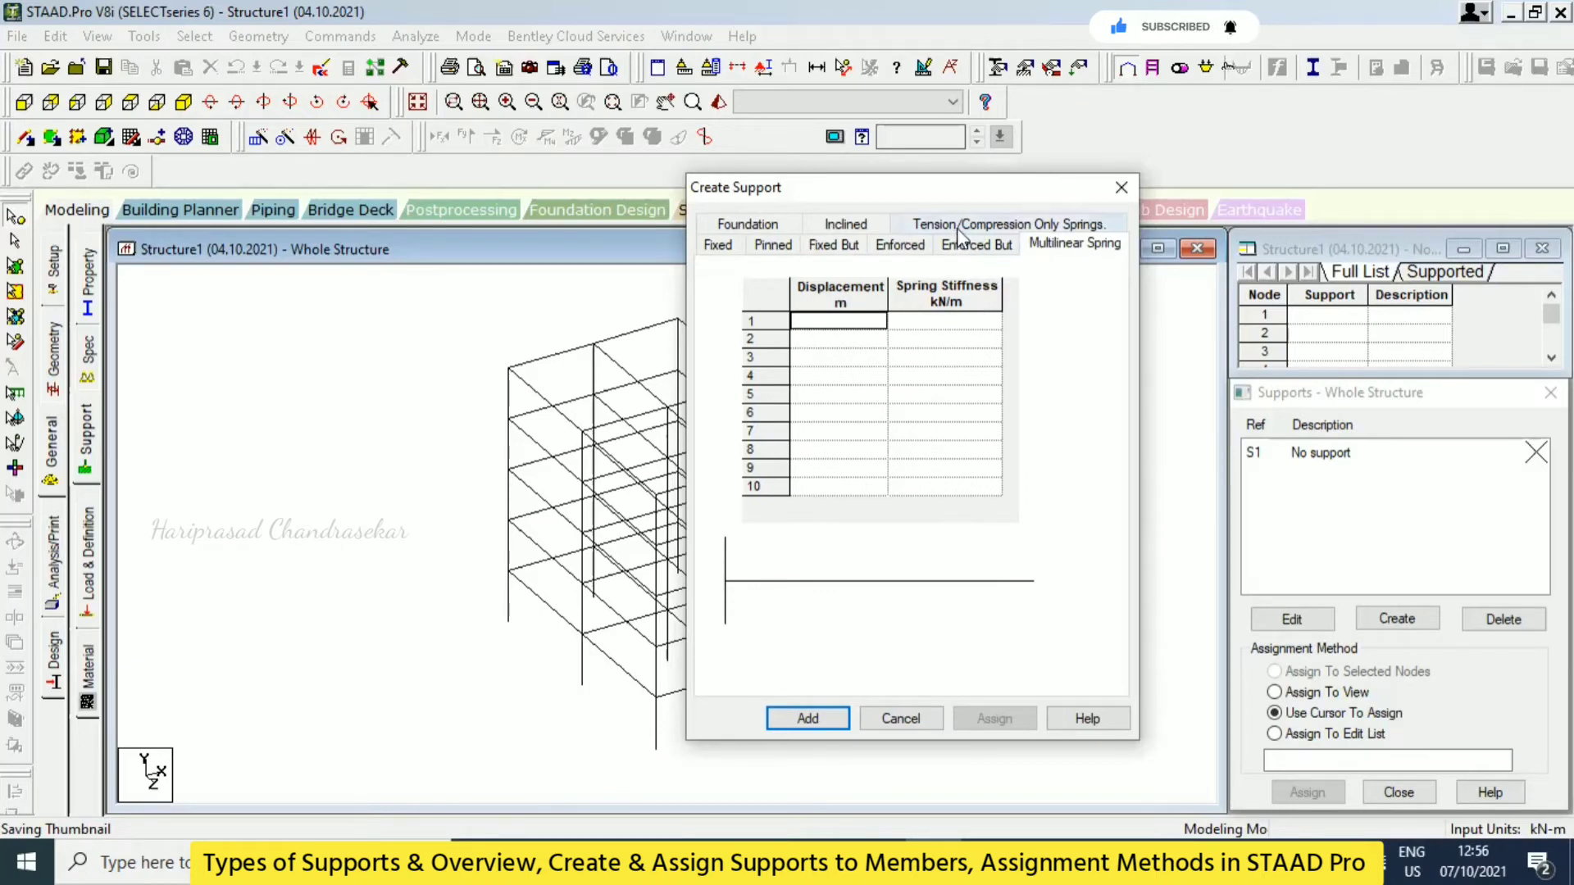
pyautogui.click(1029, 229)
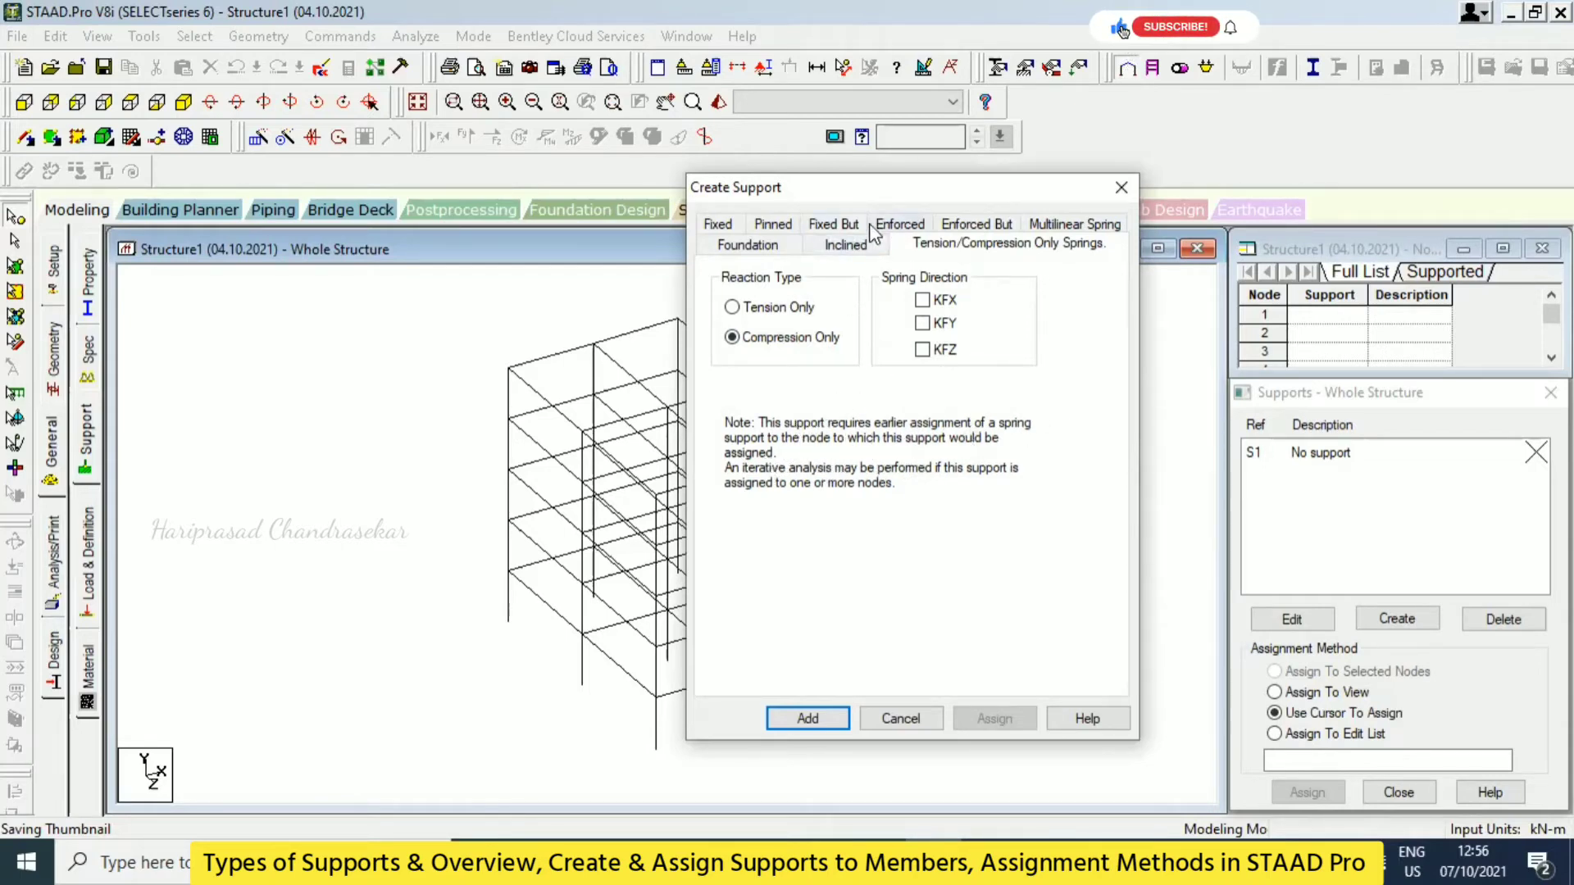
pyautogui.click(849, 226)
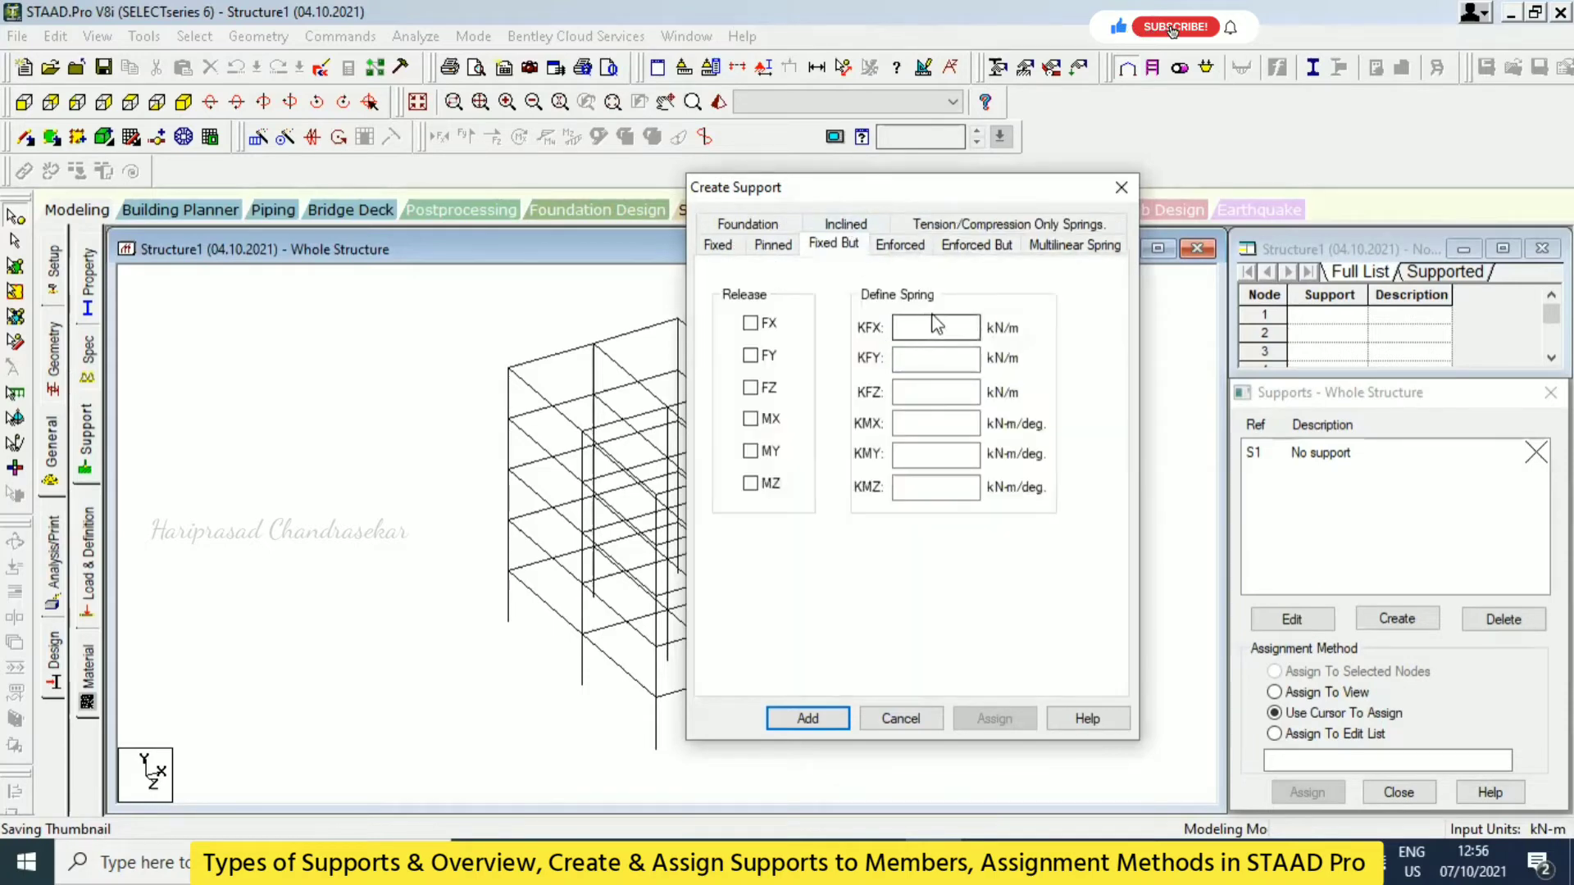
pyautogui.click(1024, 227)
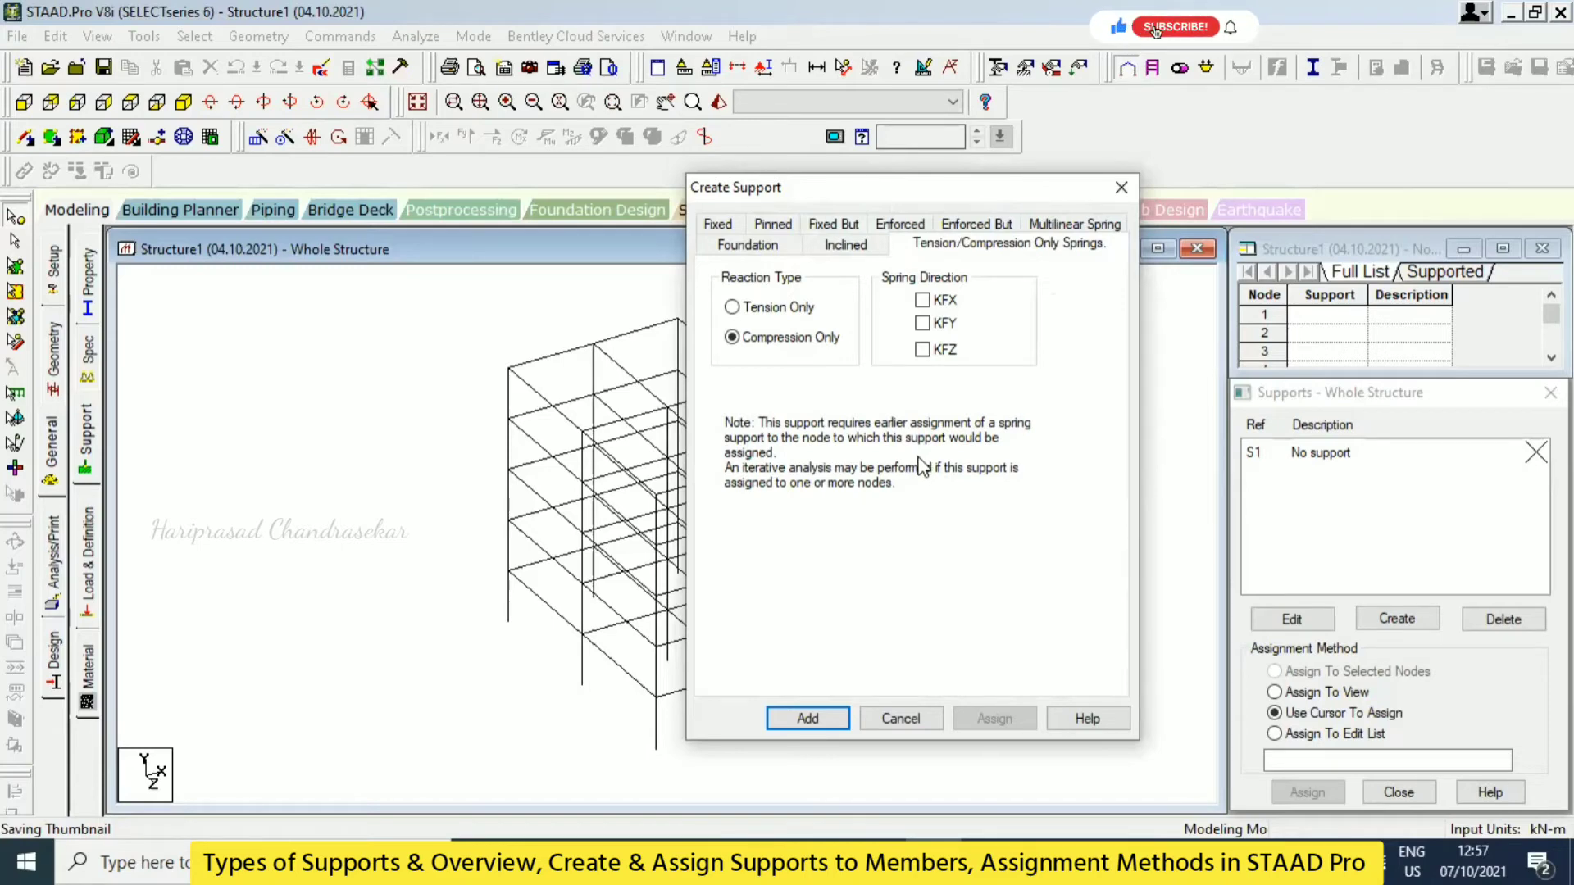
# - Check the workbook's Enforced But (No Spring) row and mark the FX and MZ releases in STAAD.Pro's Enforced But support settings
pyautogui.click(988, 861)
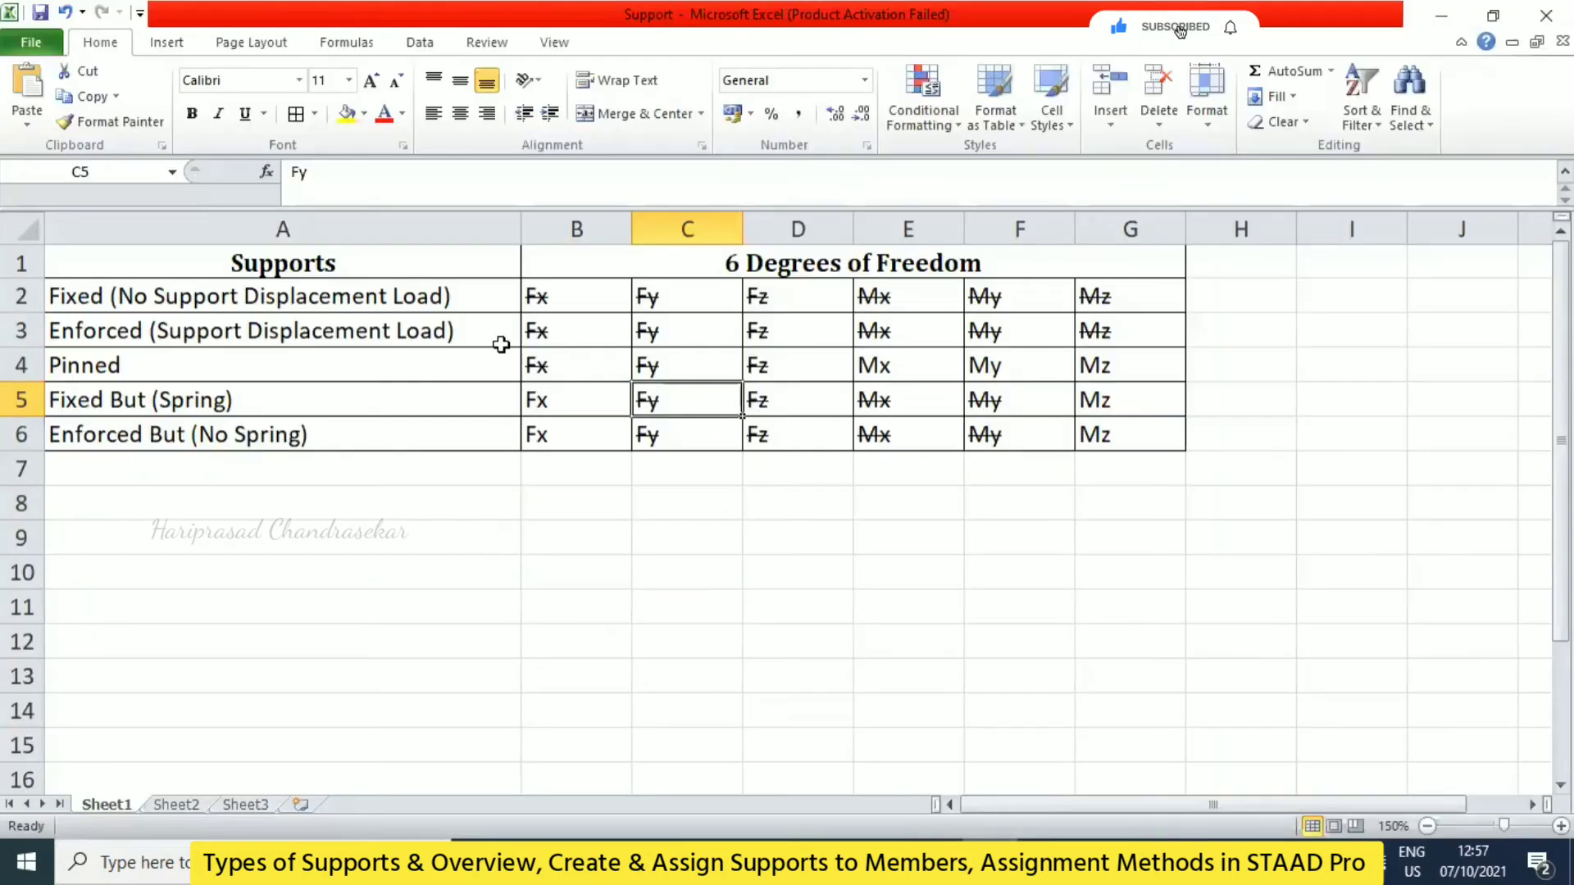
pyautogui.click(224, 430)
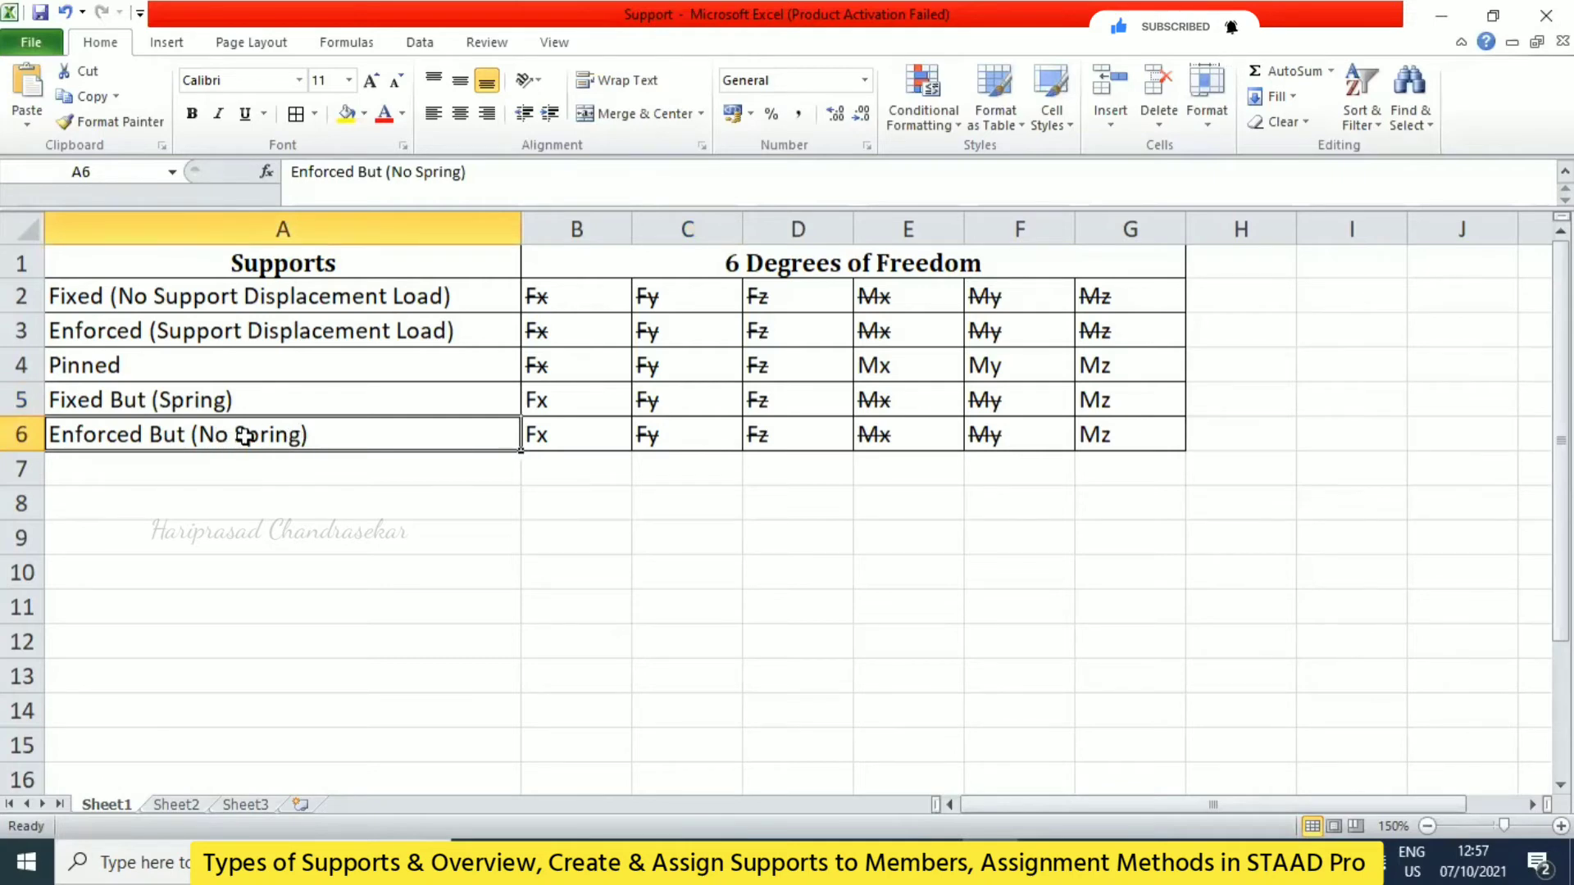
pyautogui.click(1438, 15)
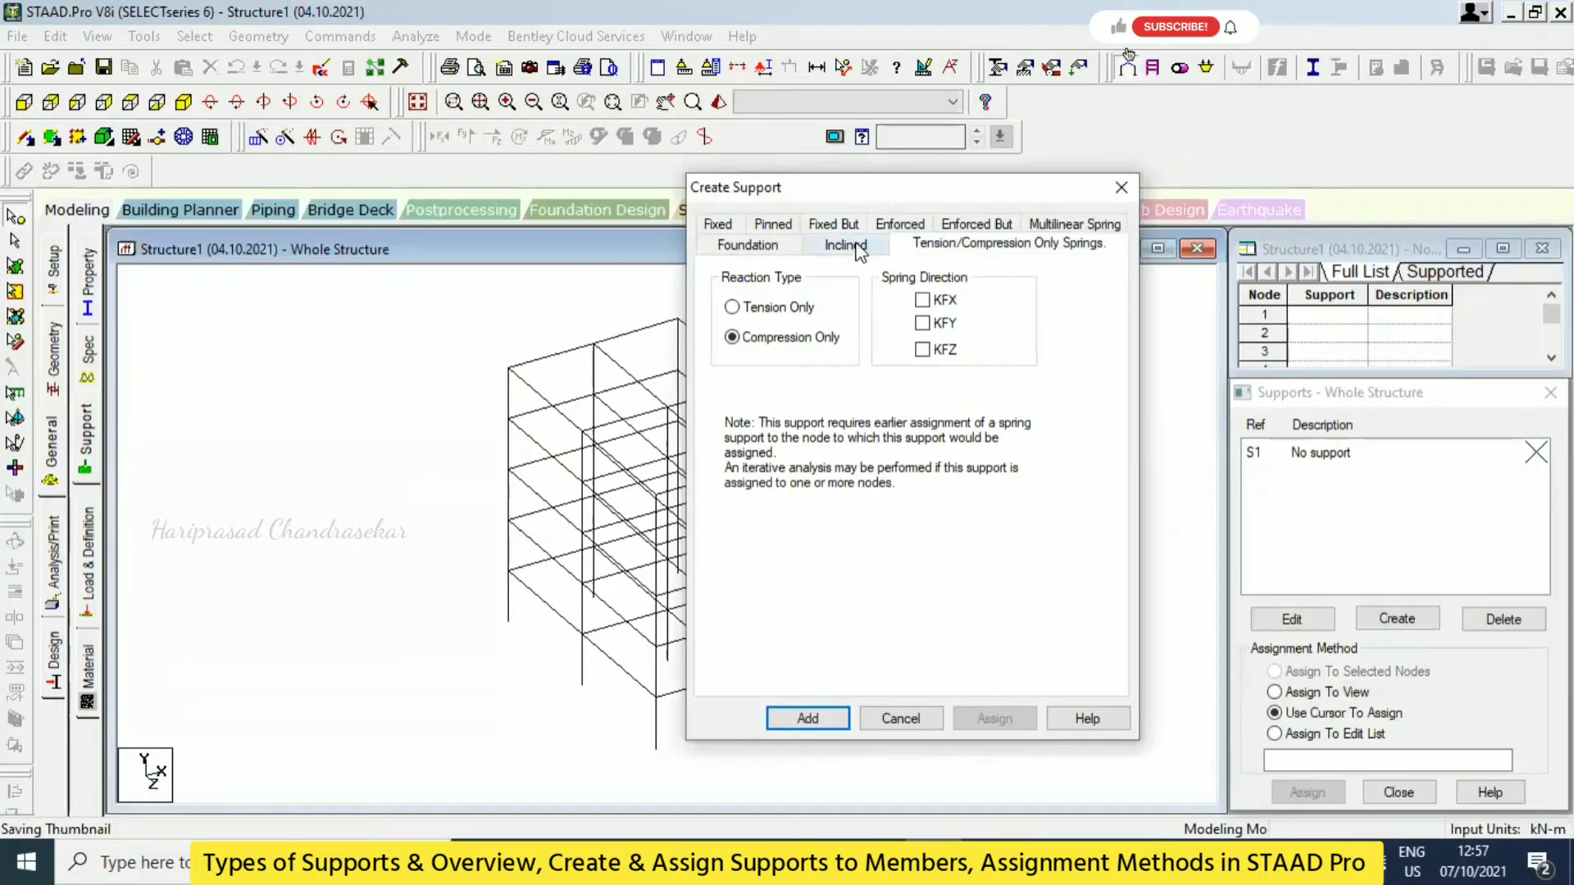
pyautogui.click(976, 224)
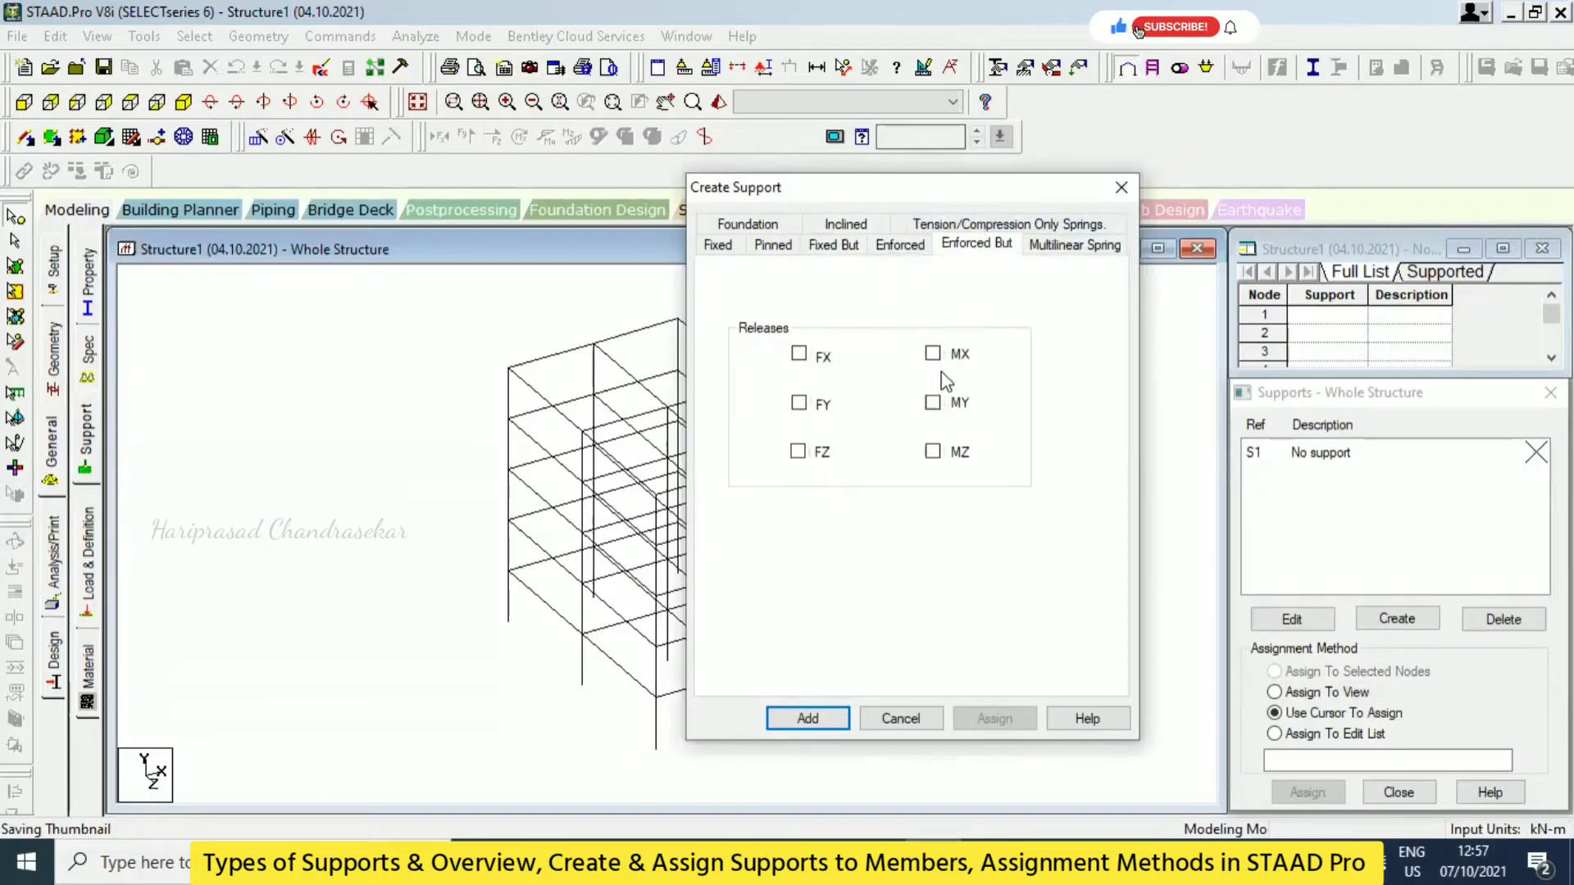
pyautogui.click(802, 355)
pyautogui.click(933, 450)
# - Compare the Fixed support restraints with the Inclined support settings and its reference point options
pyautogui.click(719, 243)
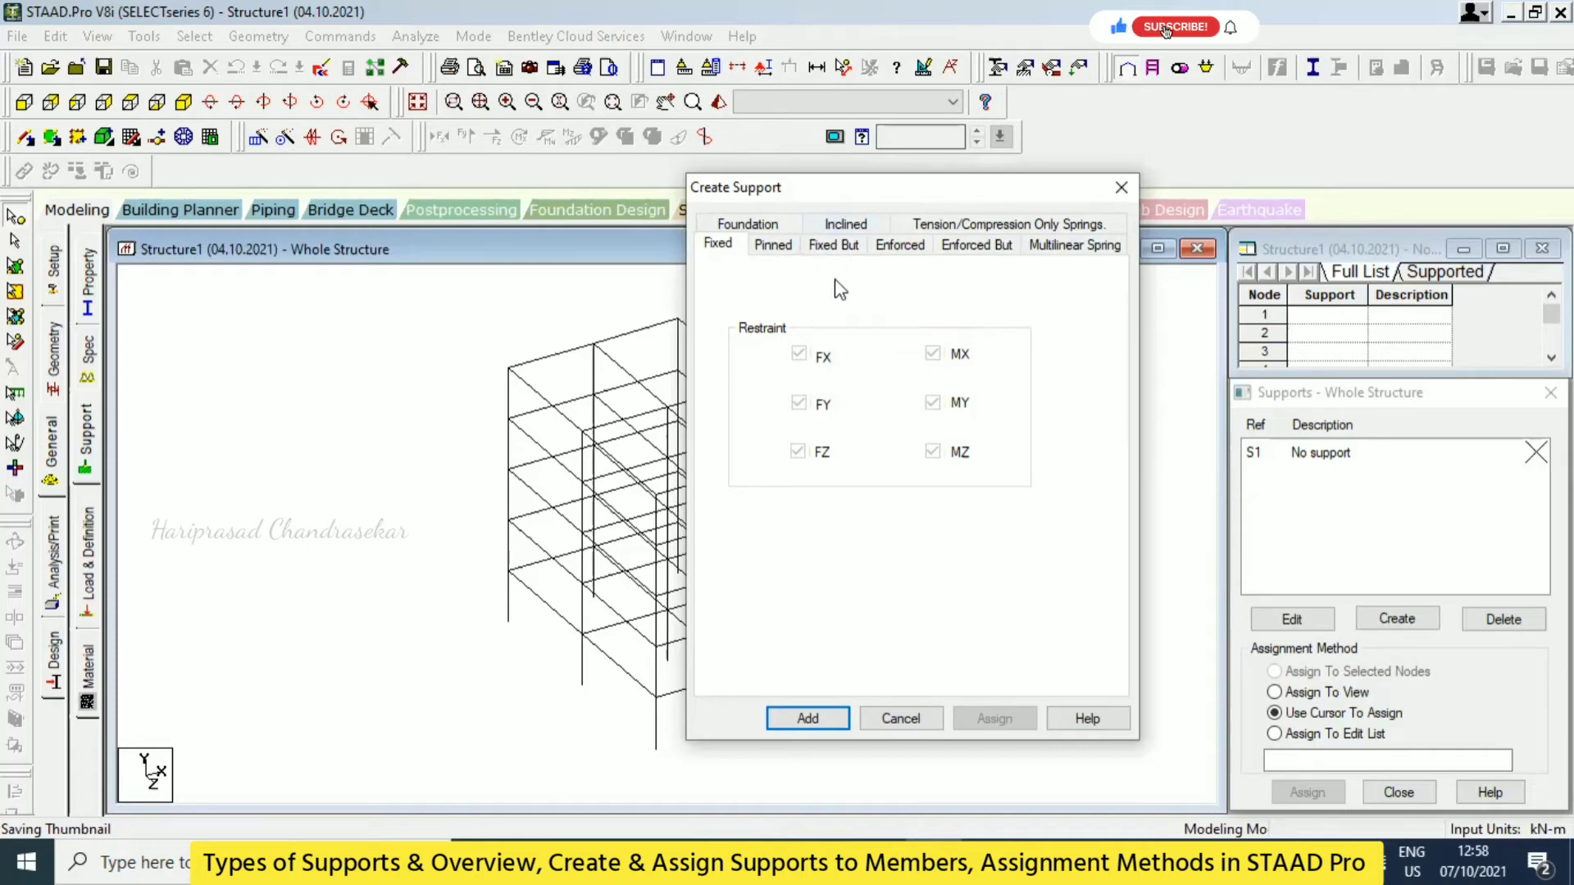
pyautogui.click(849, 228)
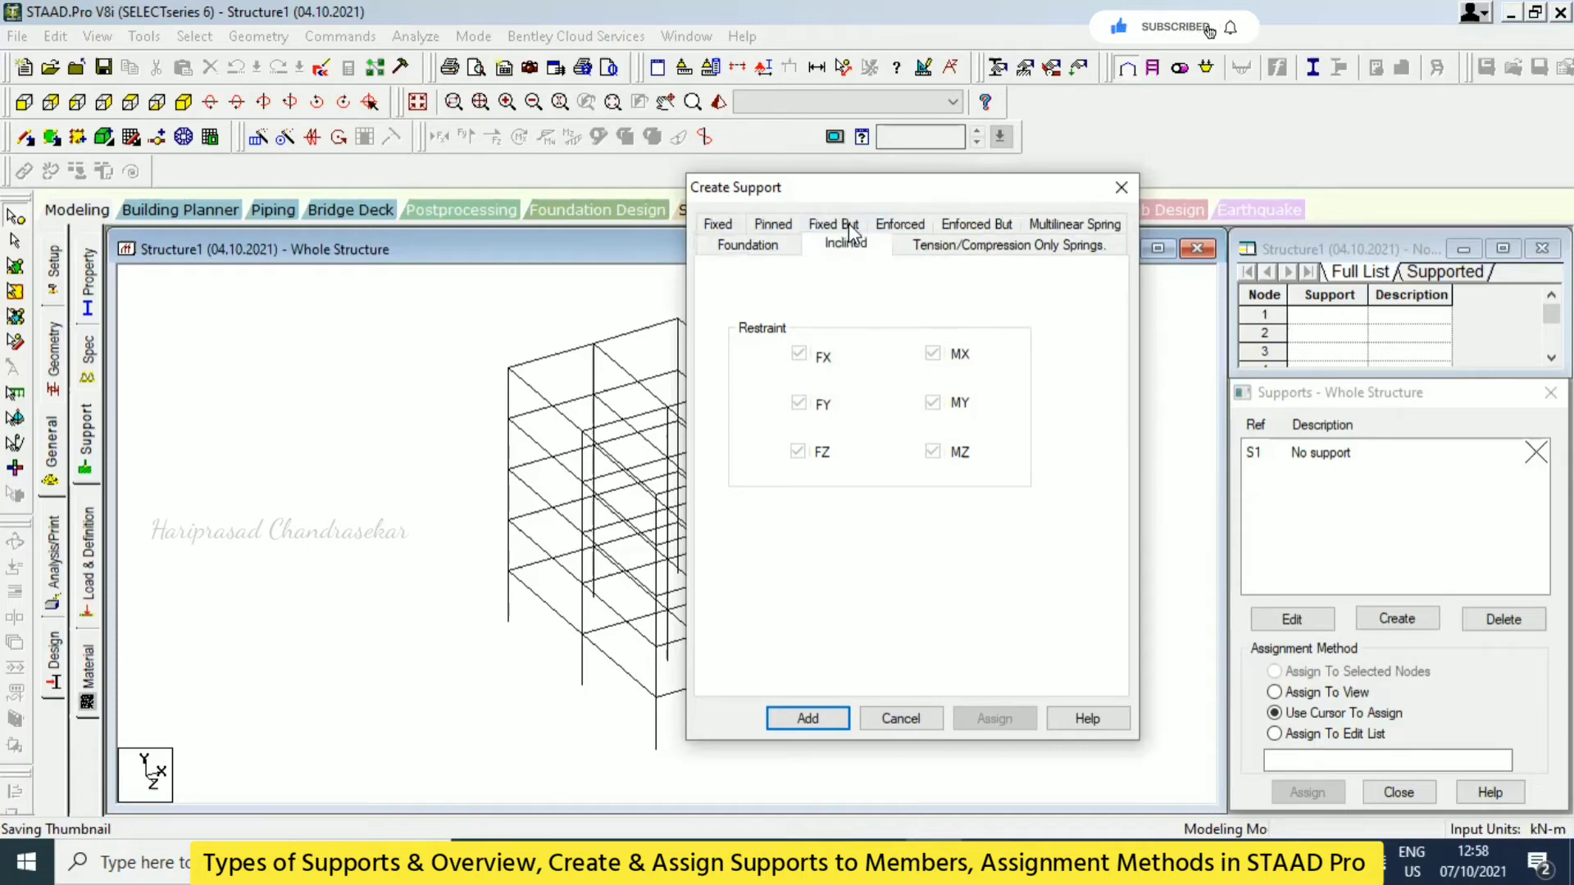
pyautogui.click(719, 224)
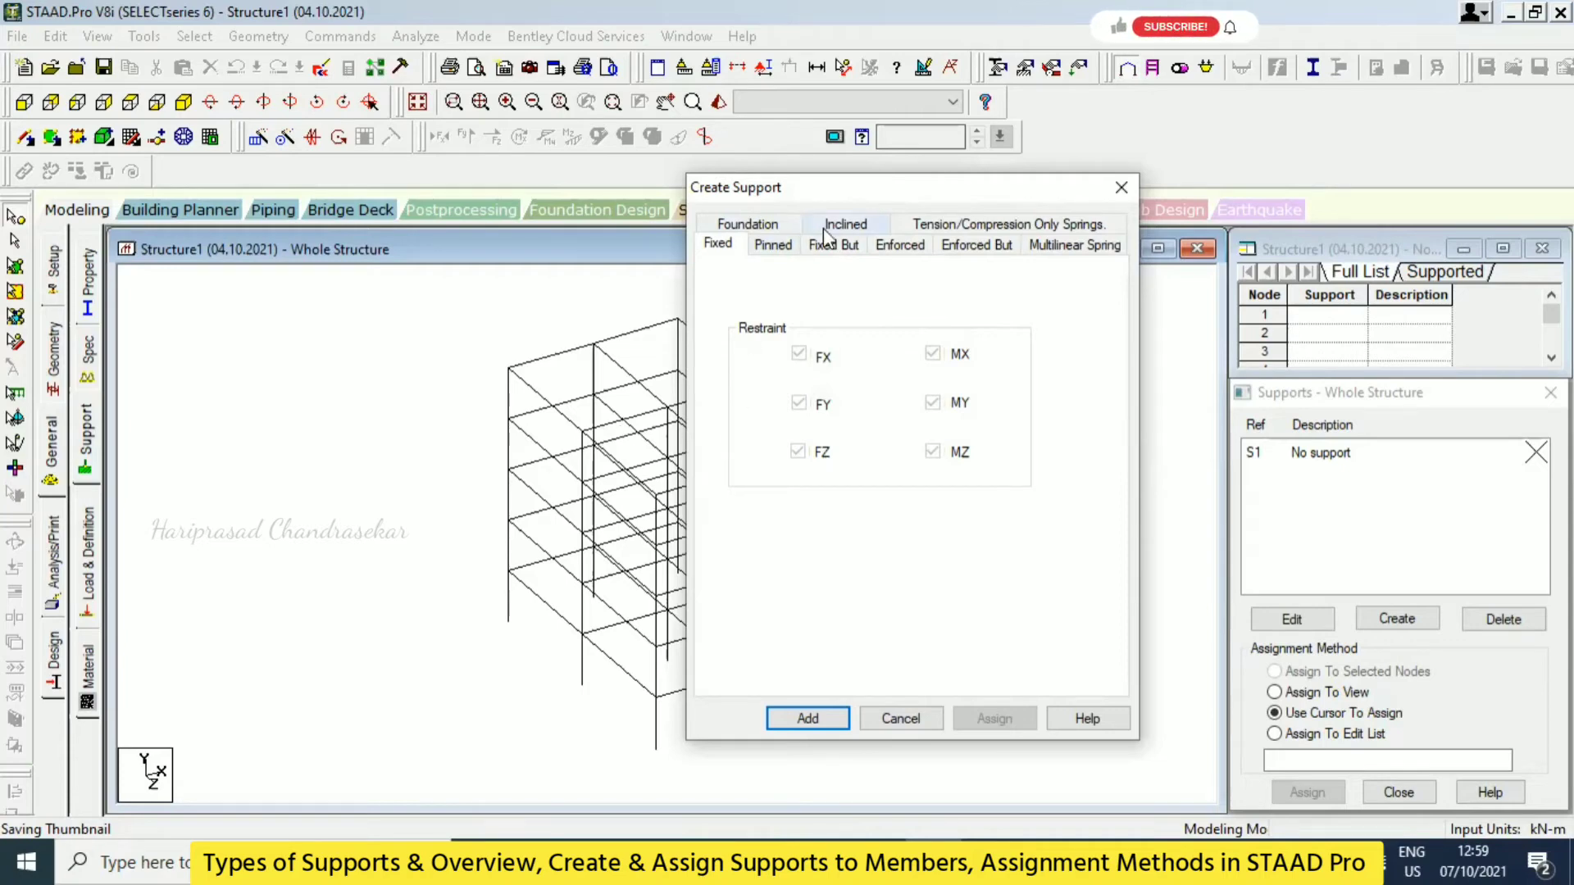
pyautogui.click(858, 228)
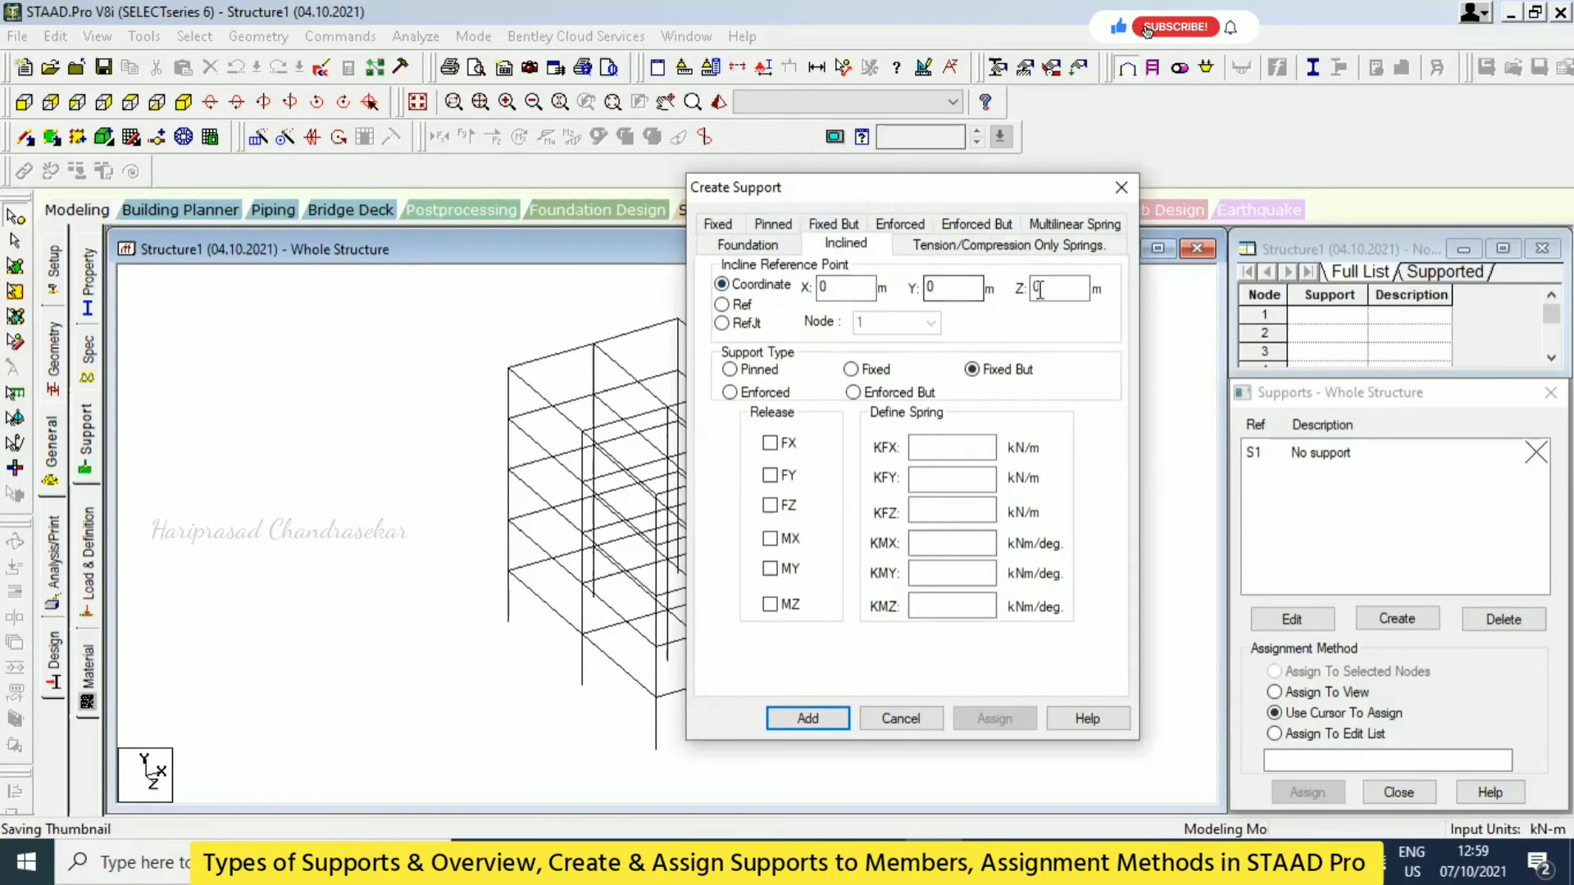
# - Review the Fixed, Pinned, Fixed But and Enforced types for the inclined support, finishing on Enforced But
pyautogui.click(853, 370)
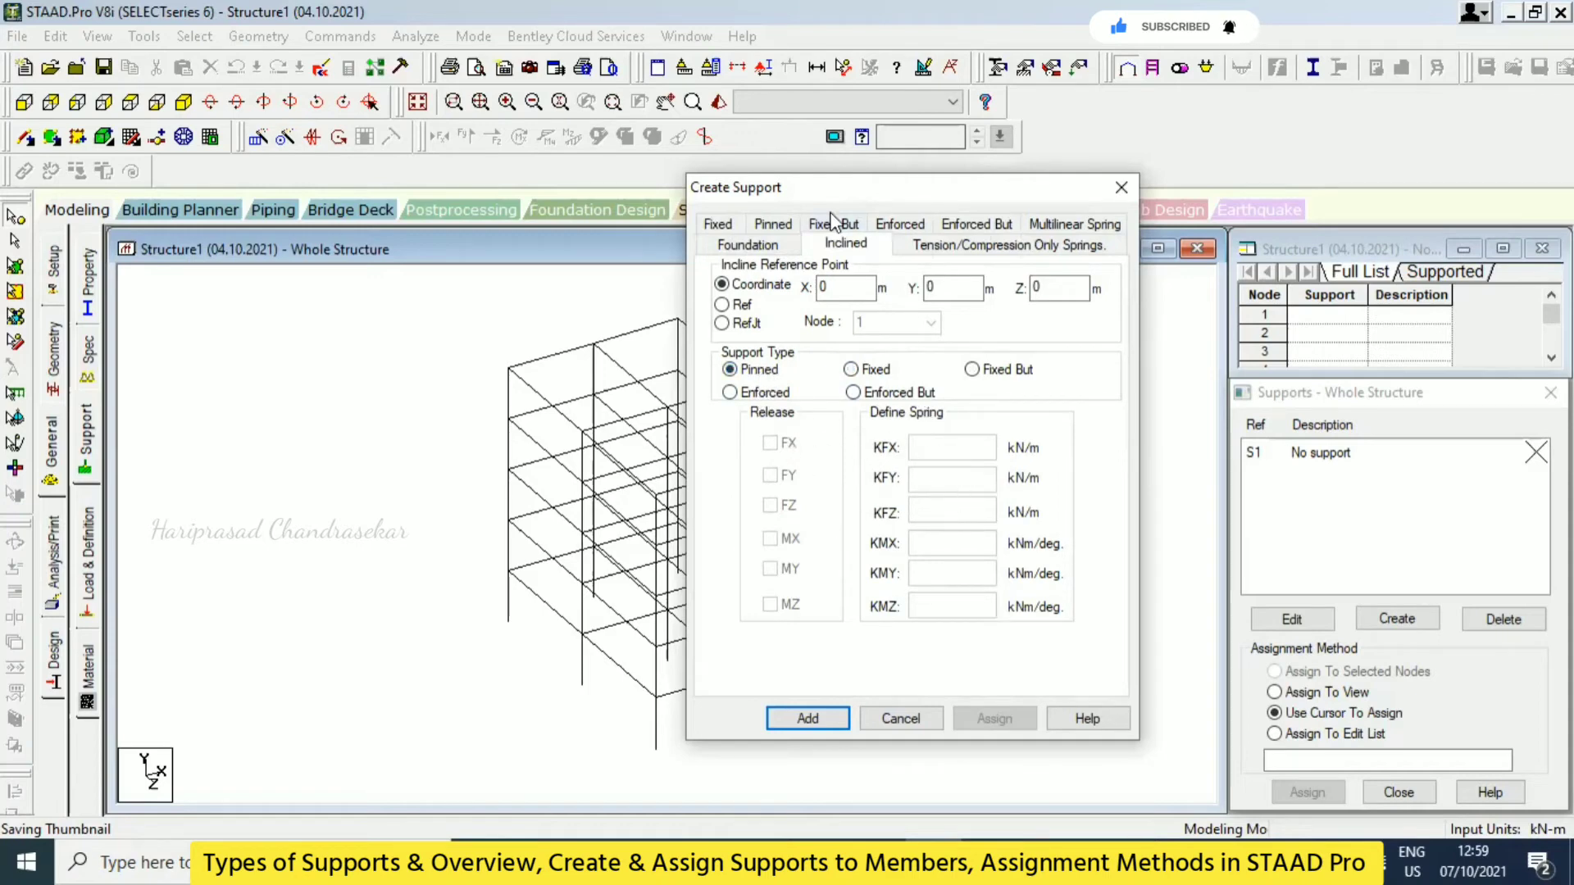
pyautogui.click(972, 369)
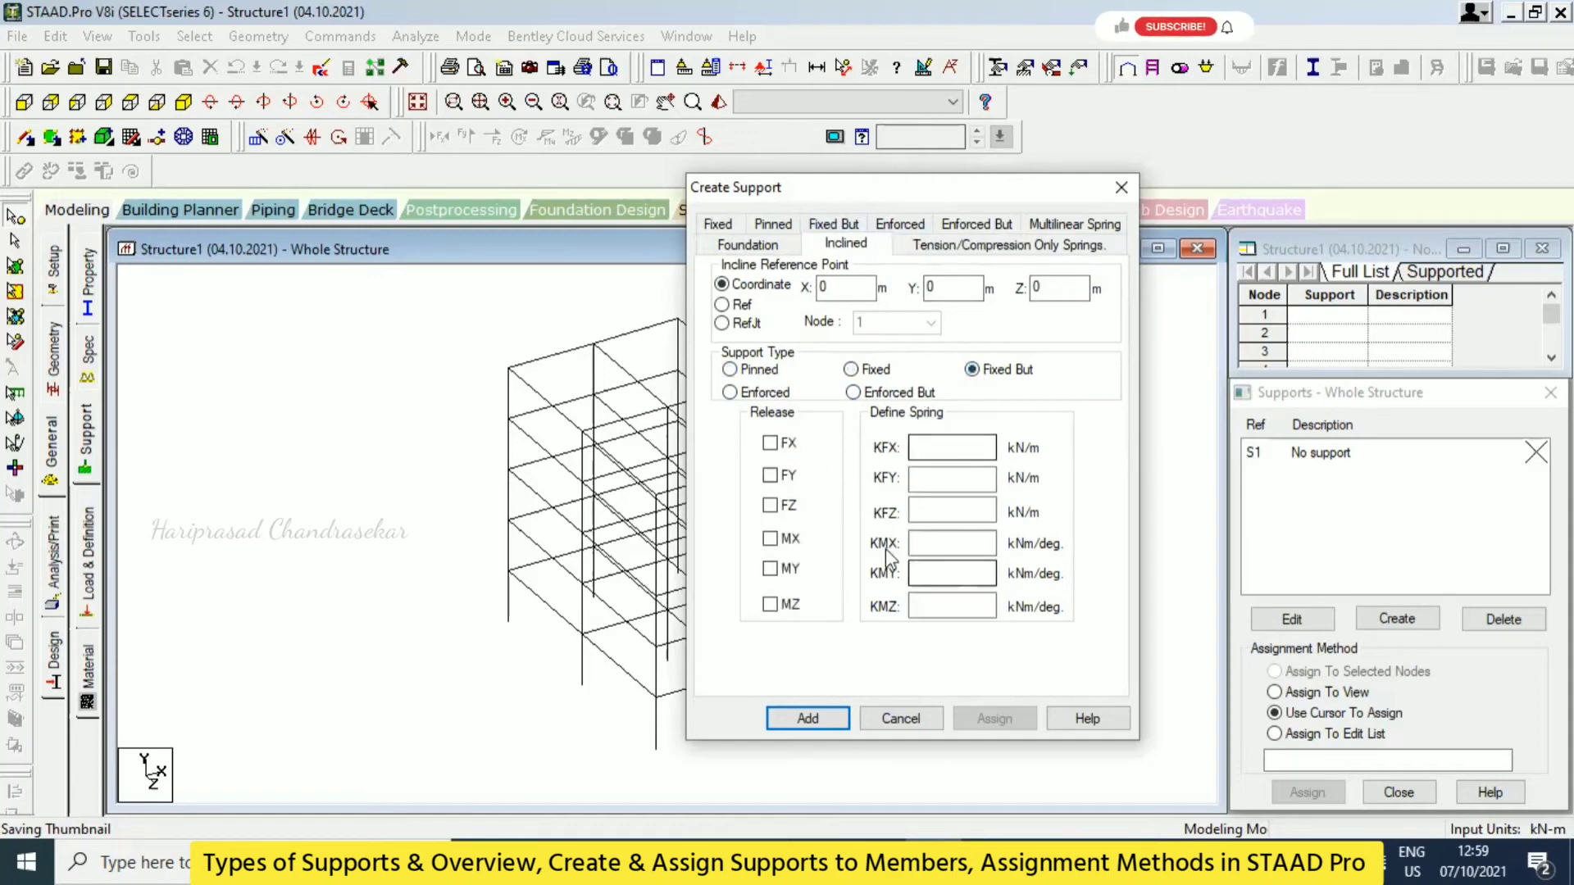
pyautogui.click(731, 393)
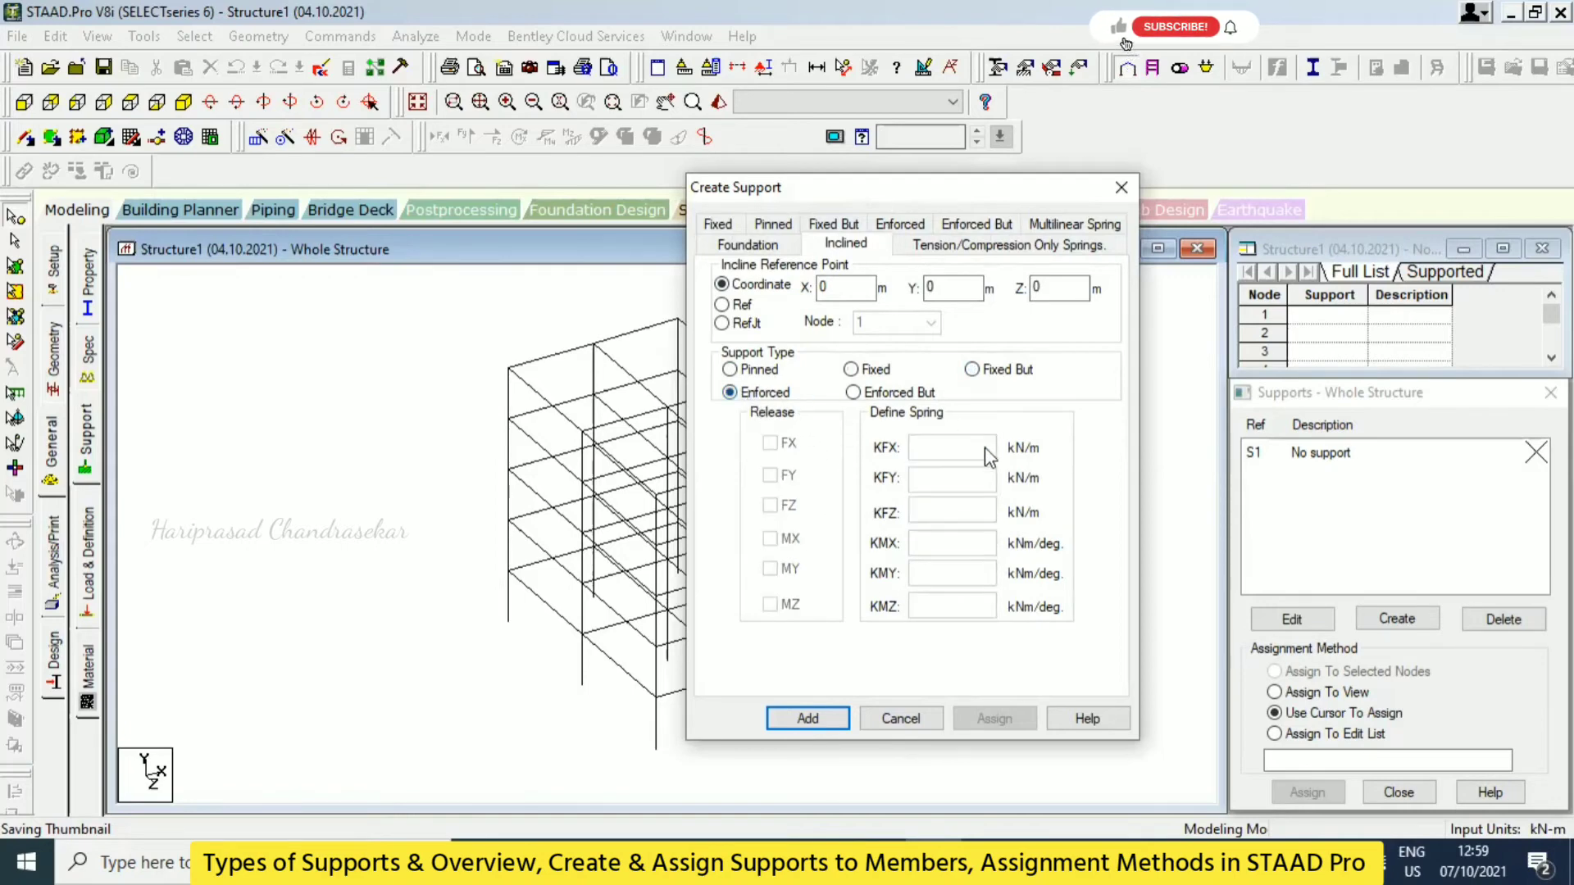
pyautogui.click(873, 392)
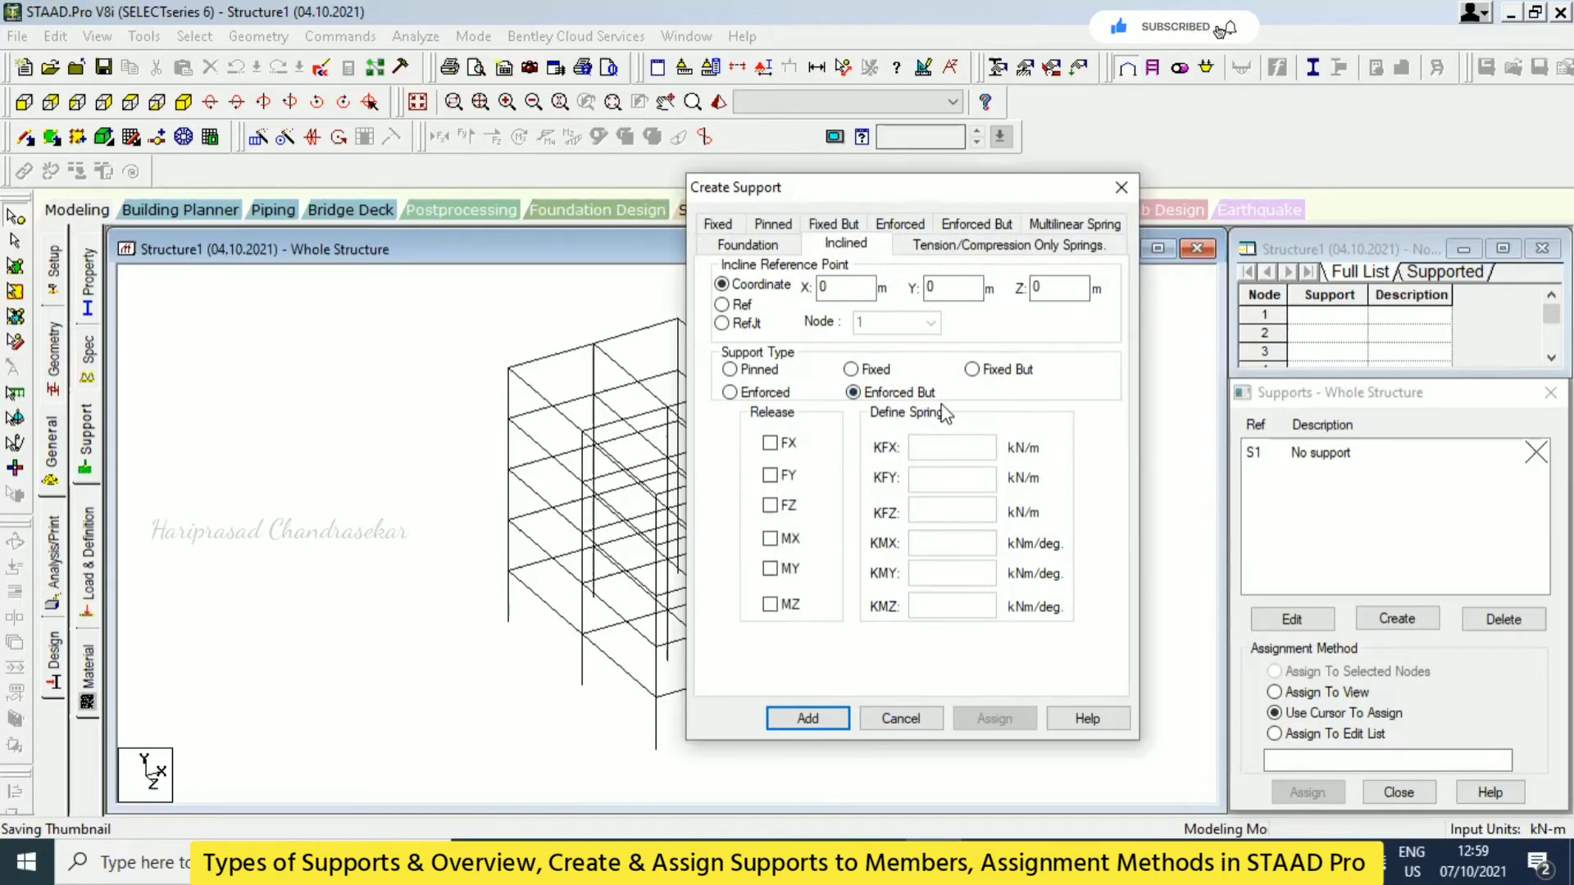
# - Review the inclined support's Fixed But type and reference point options, including the reference node list, and the Foundation support's footing settings
pyautogui.click(972, 371)
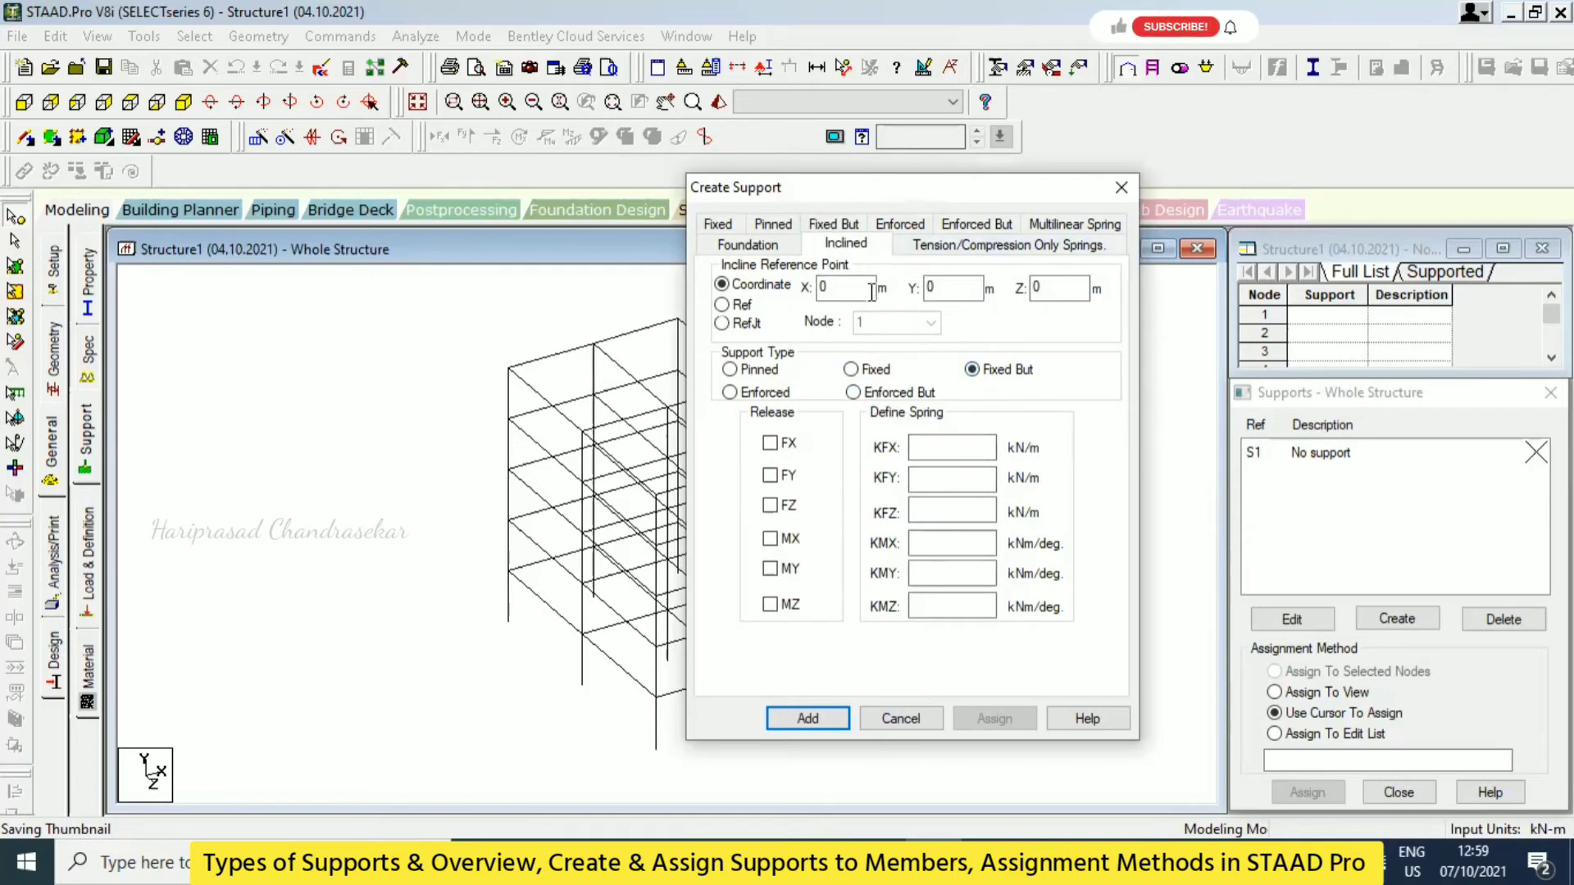
pyautogui.click(722, 305)
pyautogui.click(722, 323)
pyautogui.click(930, 322)
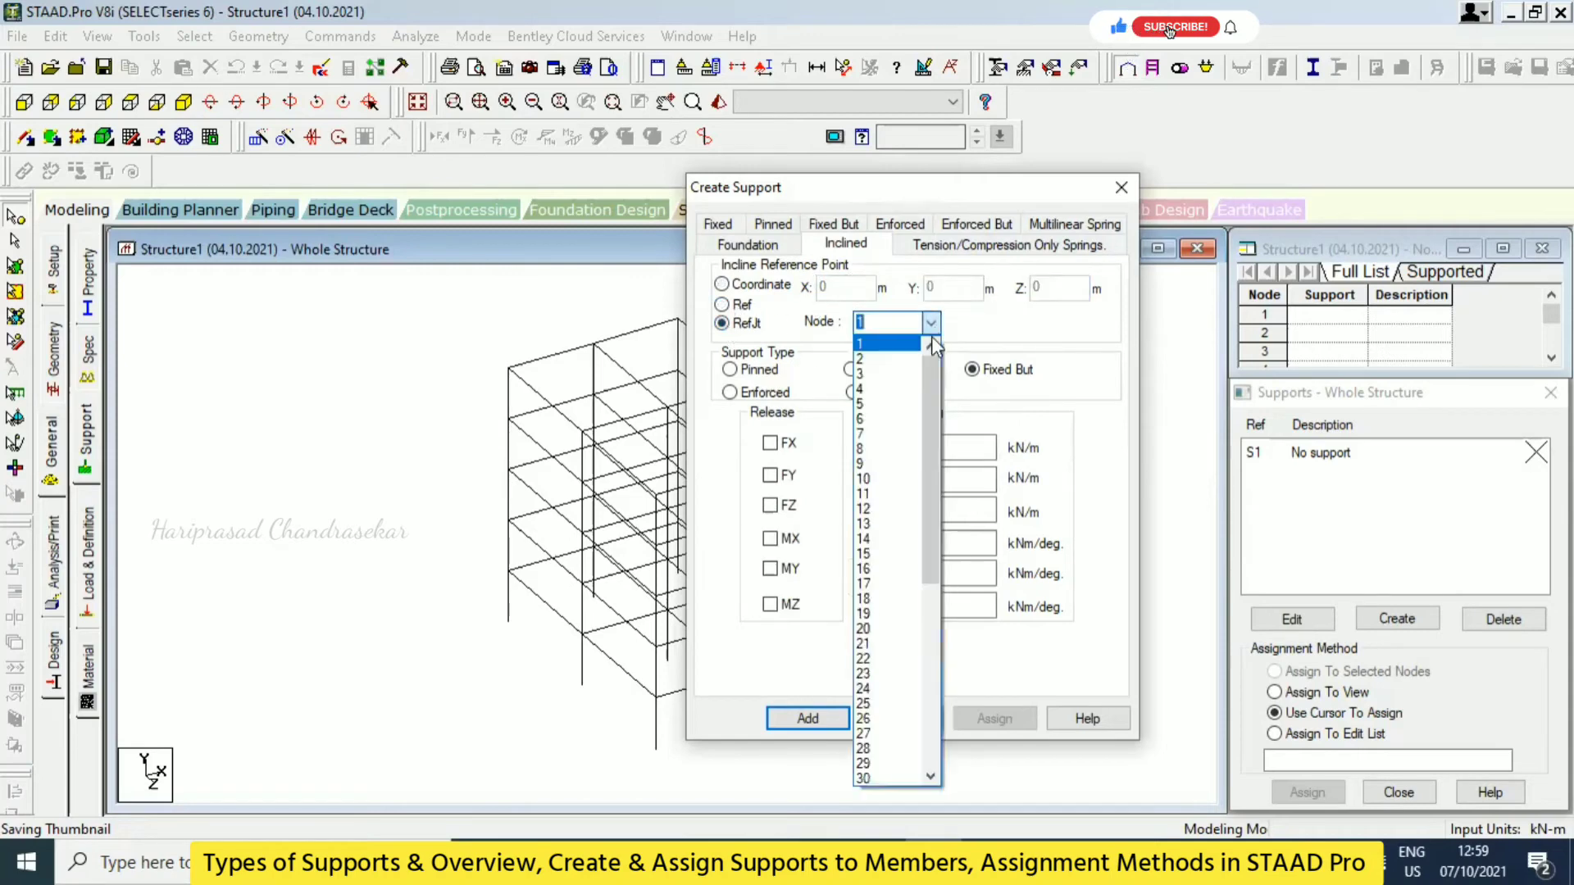
pyautogui.click(931, 323)
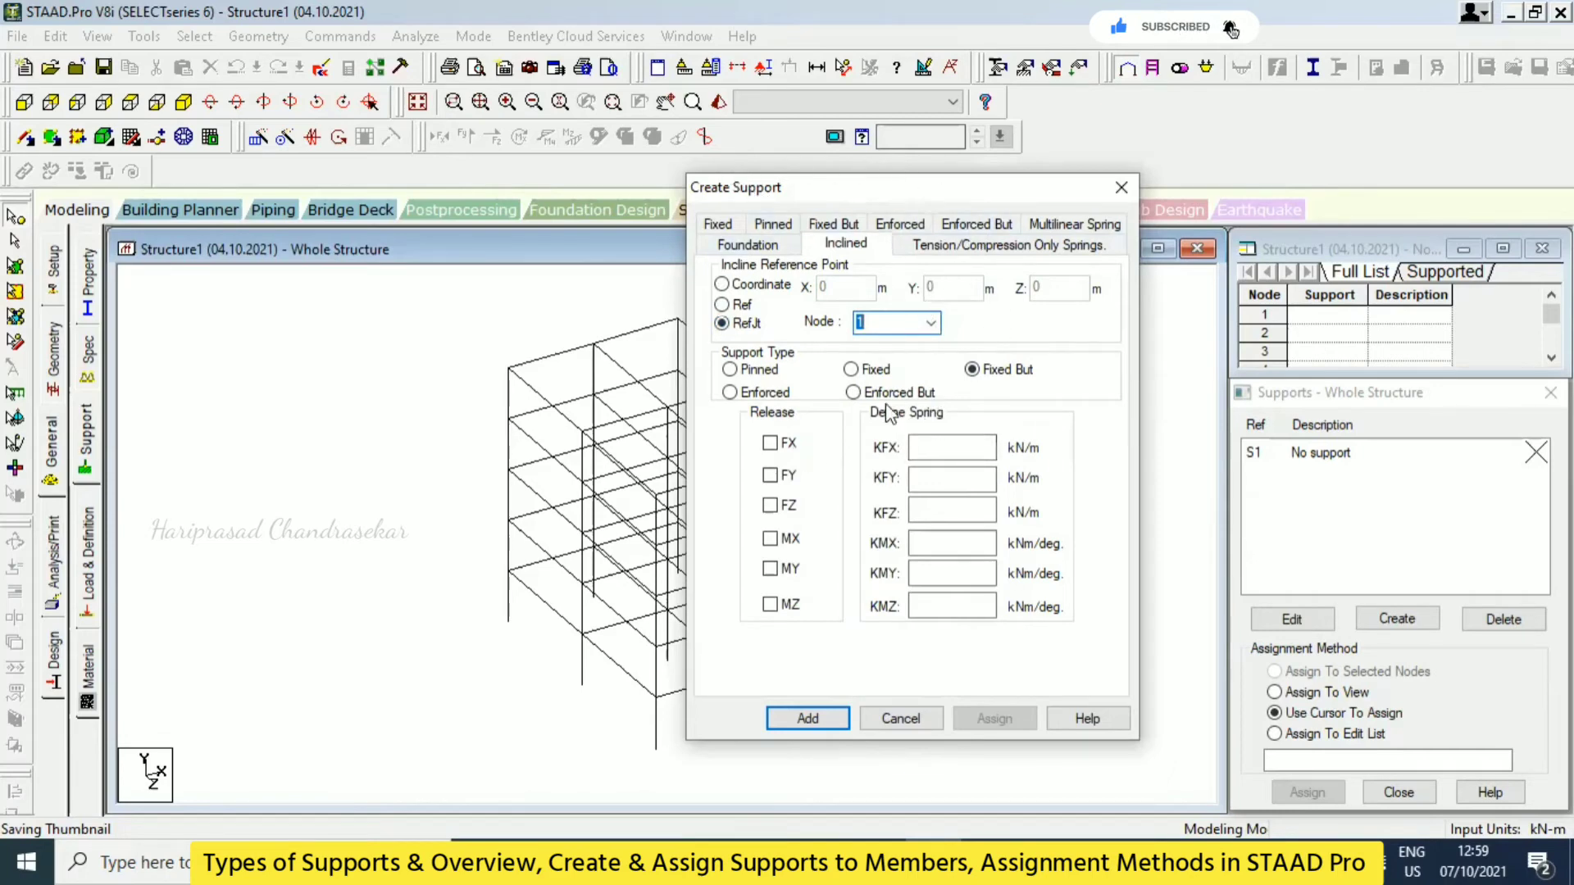
pyautogui.click(763, 248)
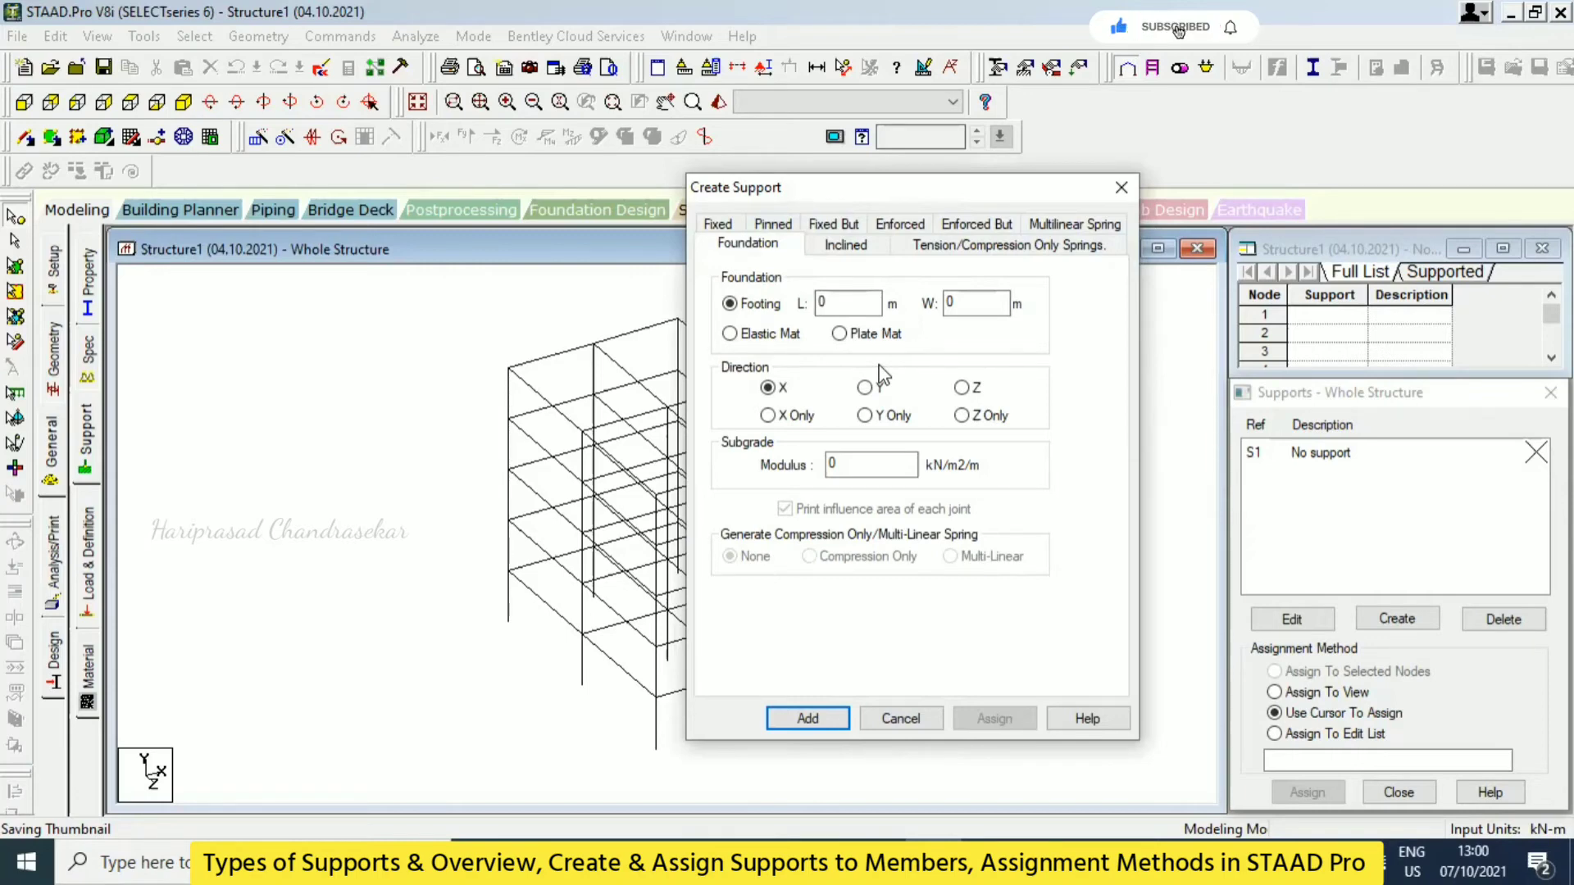
pyautogui.click(947, 305)
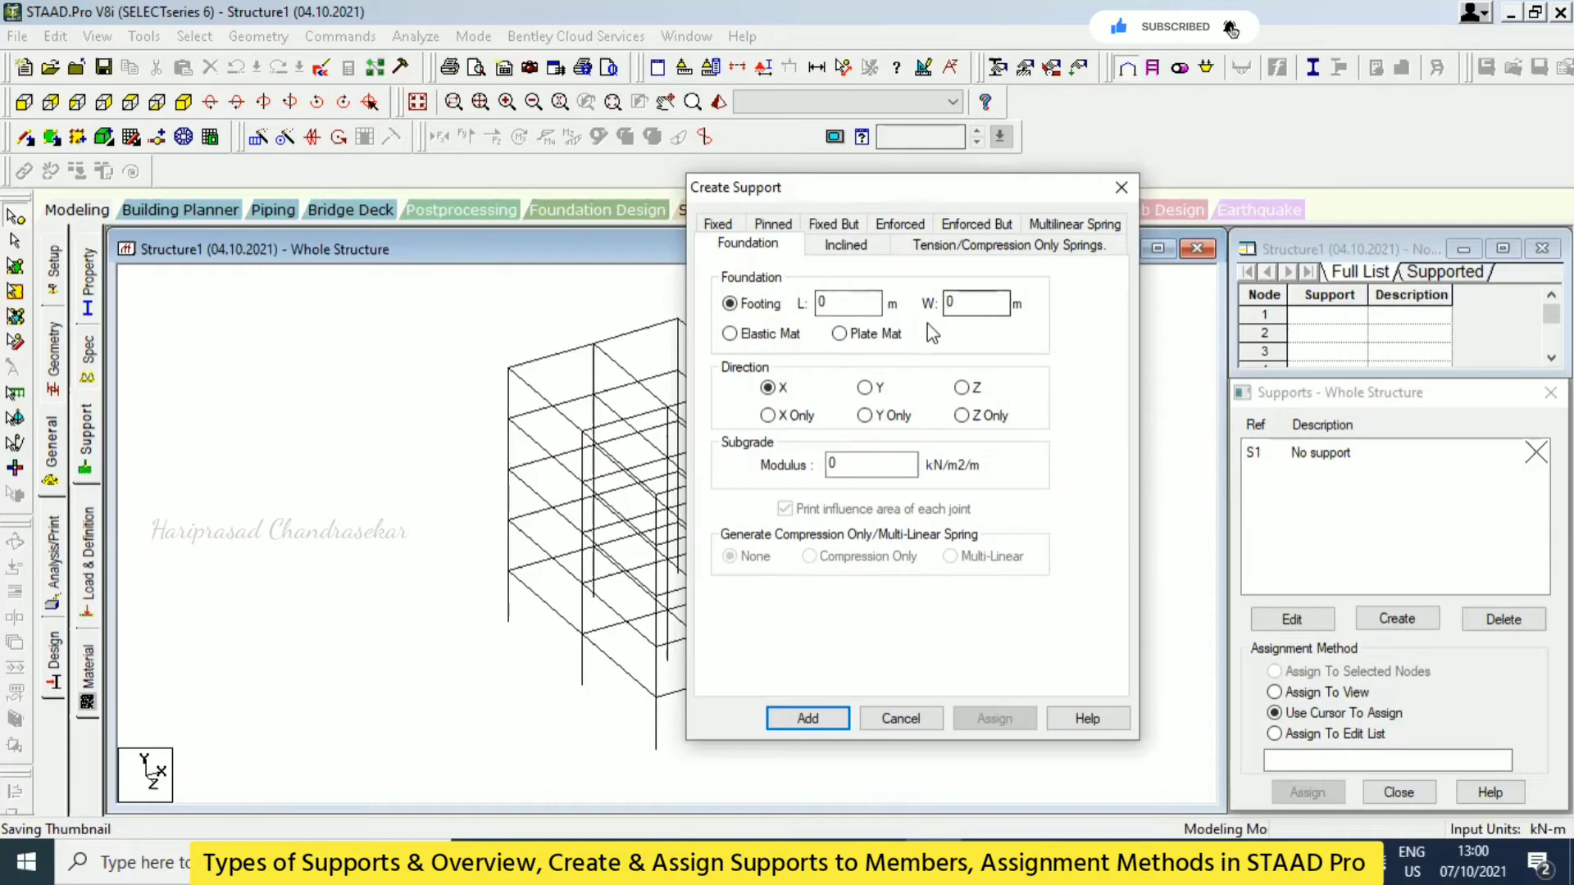
# - Create a fixed support and assign it to the selected column base nodes 1, 19 and 37
pyautogui.click(729, 228)
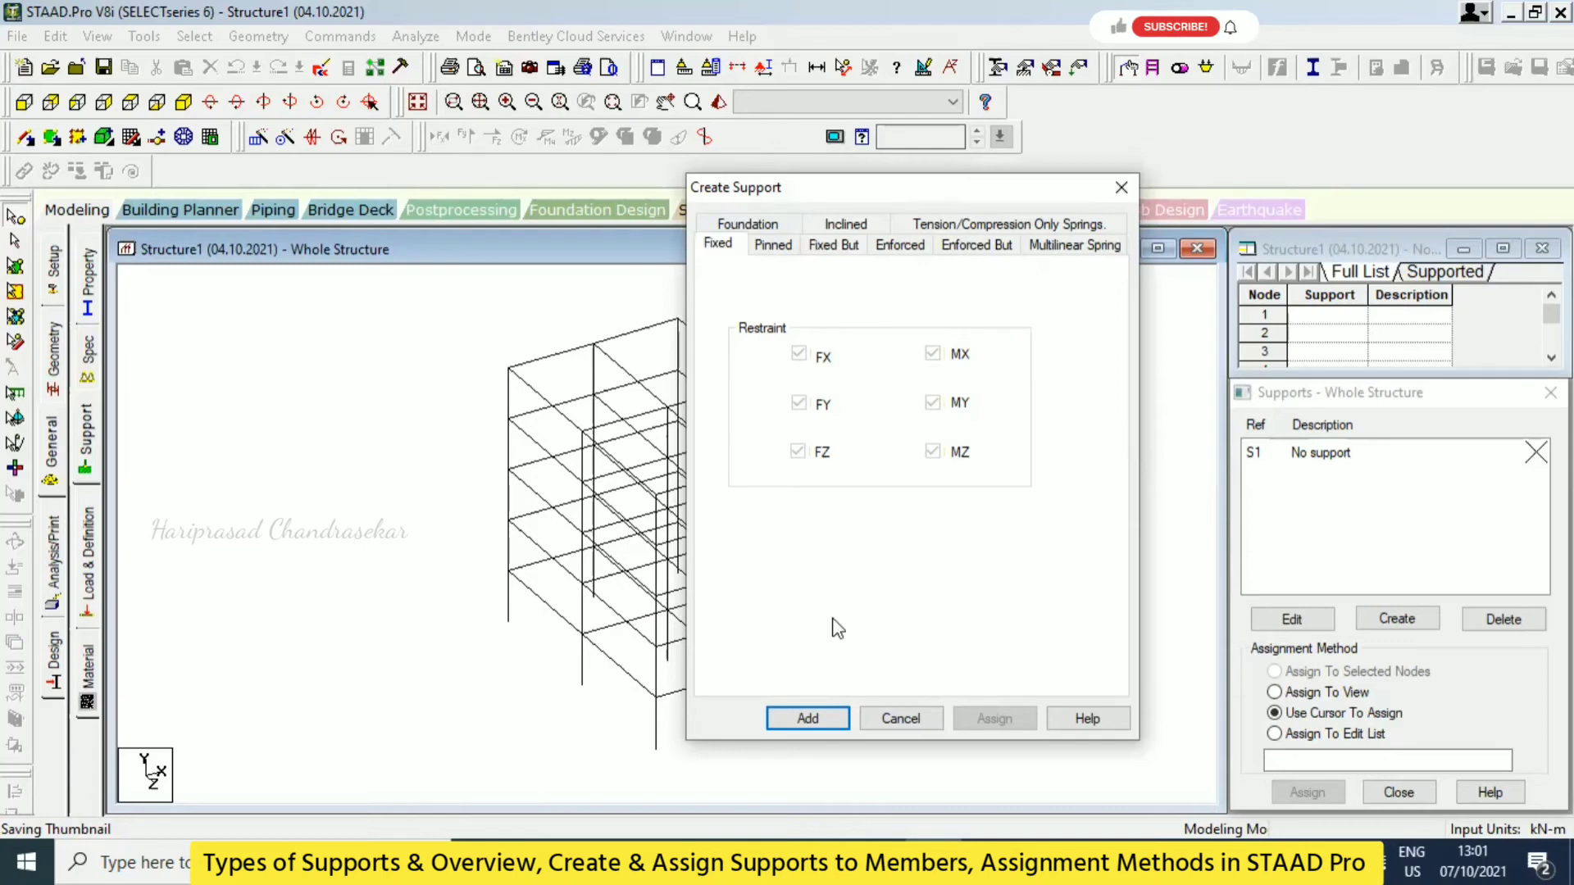
pyautogui.click(825, 714)
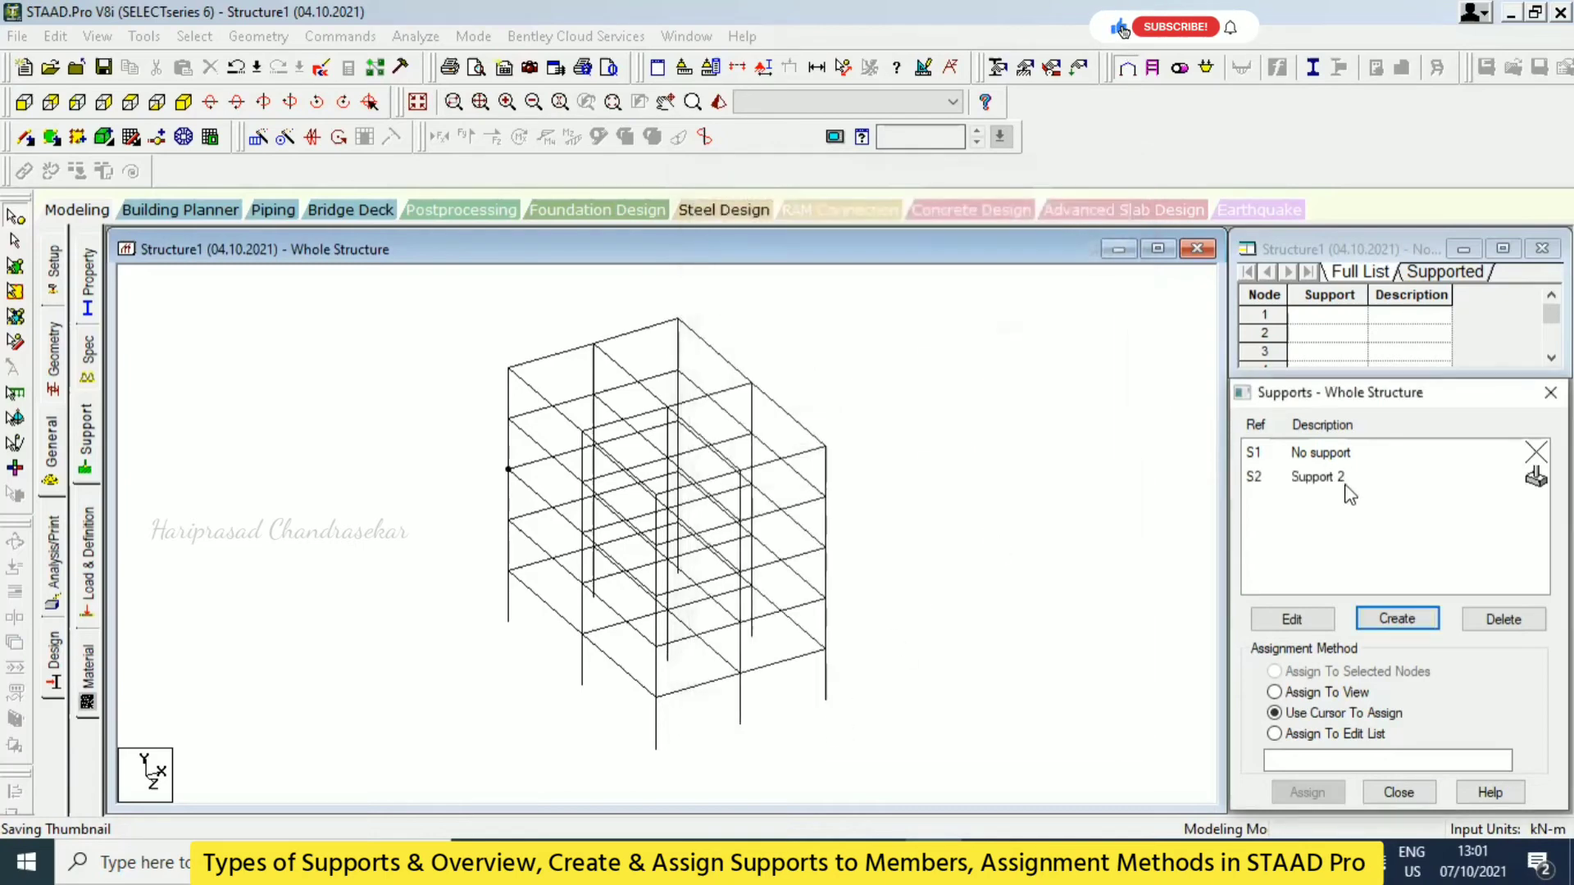
pyautogui.click(1316, 479)
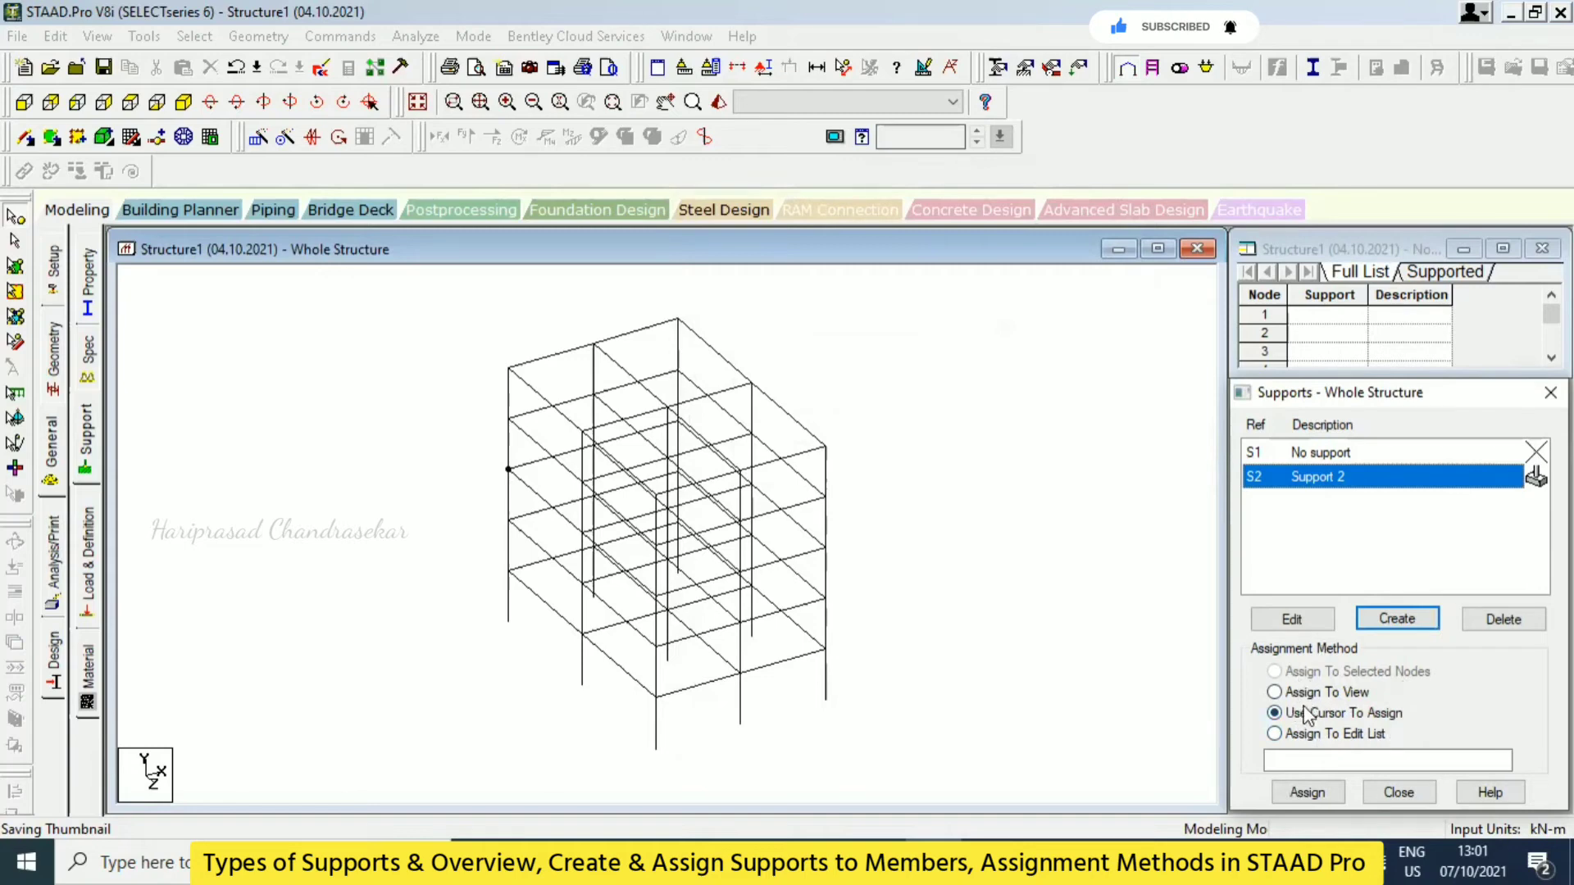
pyautogui.moveTo(920, 652); pyautogui.dragTo(894, 526, button='middle')
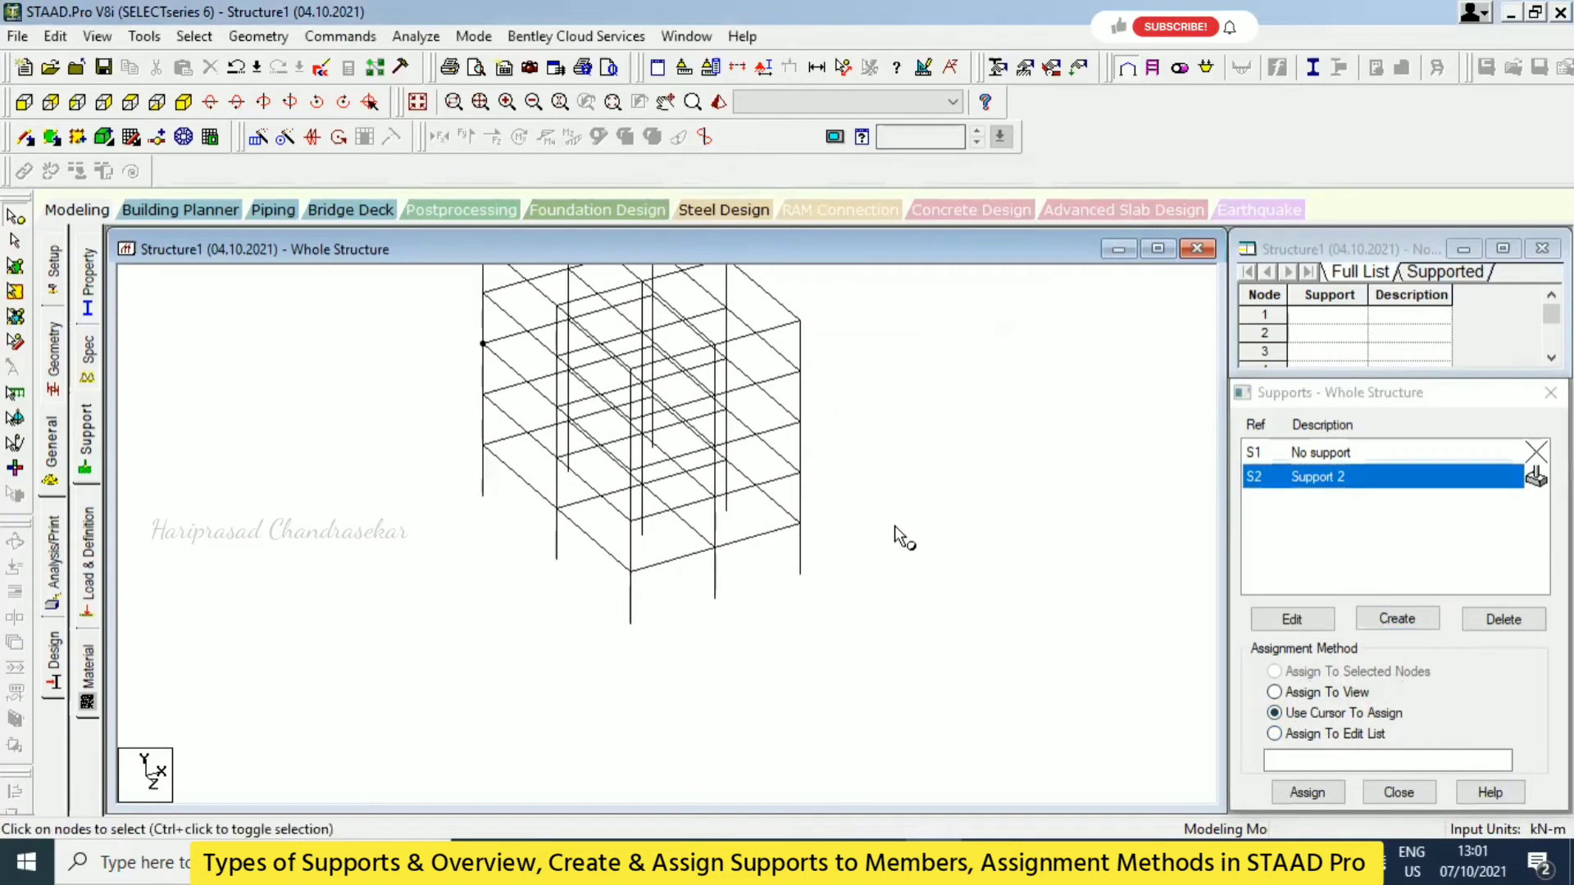
pyautogui.click(483, 496)
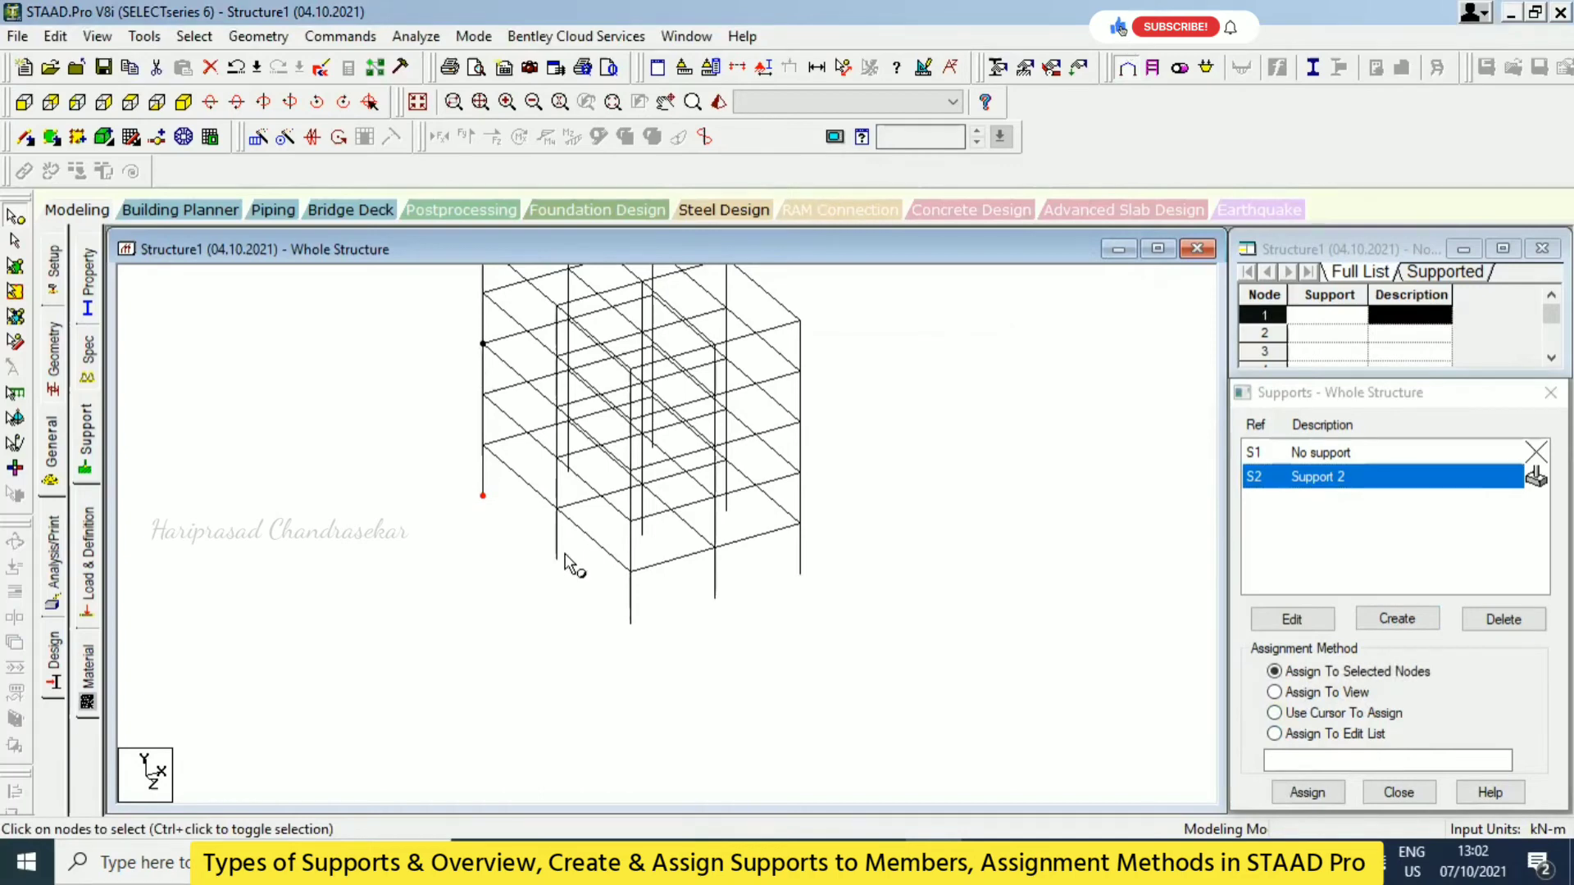
pyautogui.keyDown('ctrl'); pyautogui.click(558, 559); pyautogui.keyUp('ctrl')
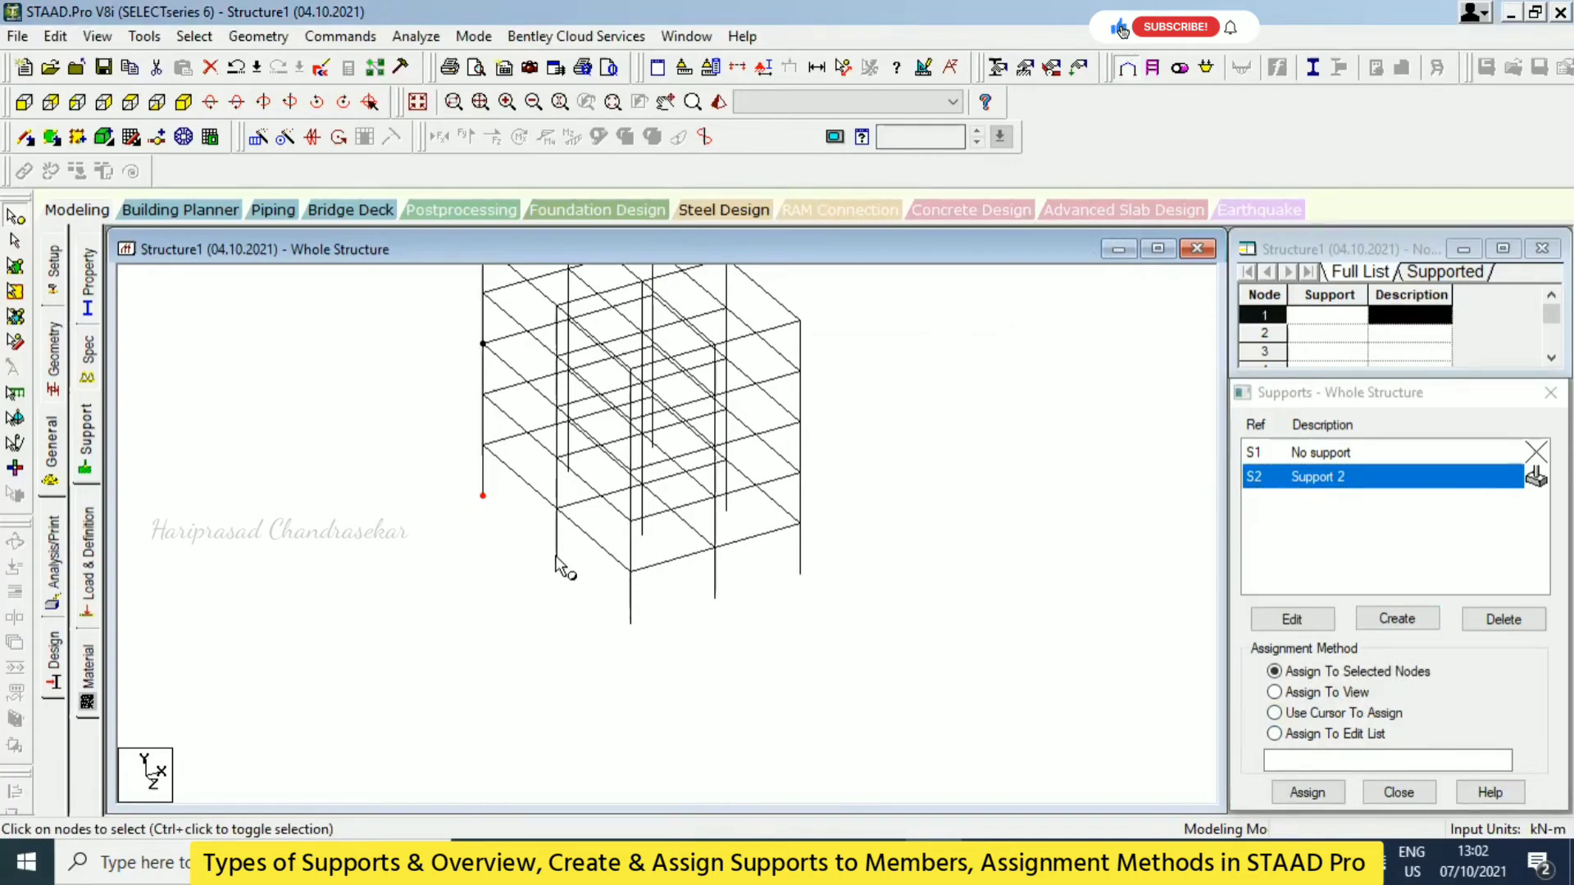
pyautogui.keyDown('ctrl'); pyautogui.click(629, 625); pyautogui.keyUp('ctrl')
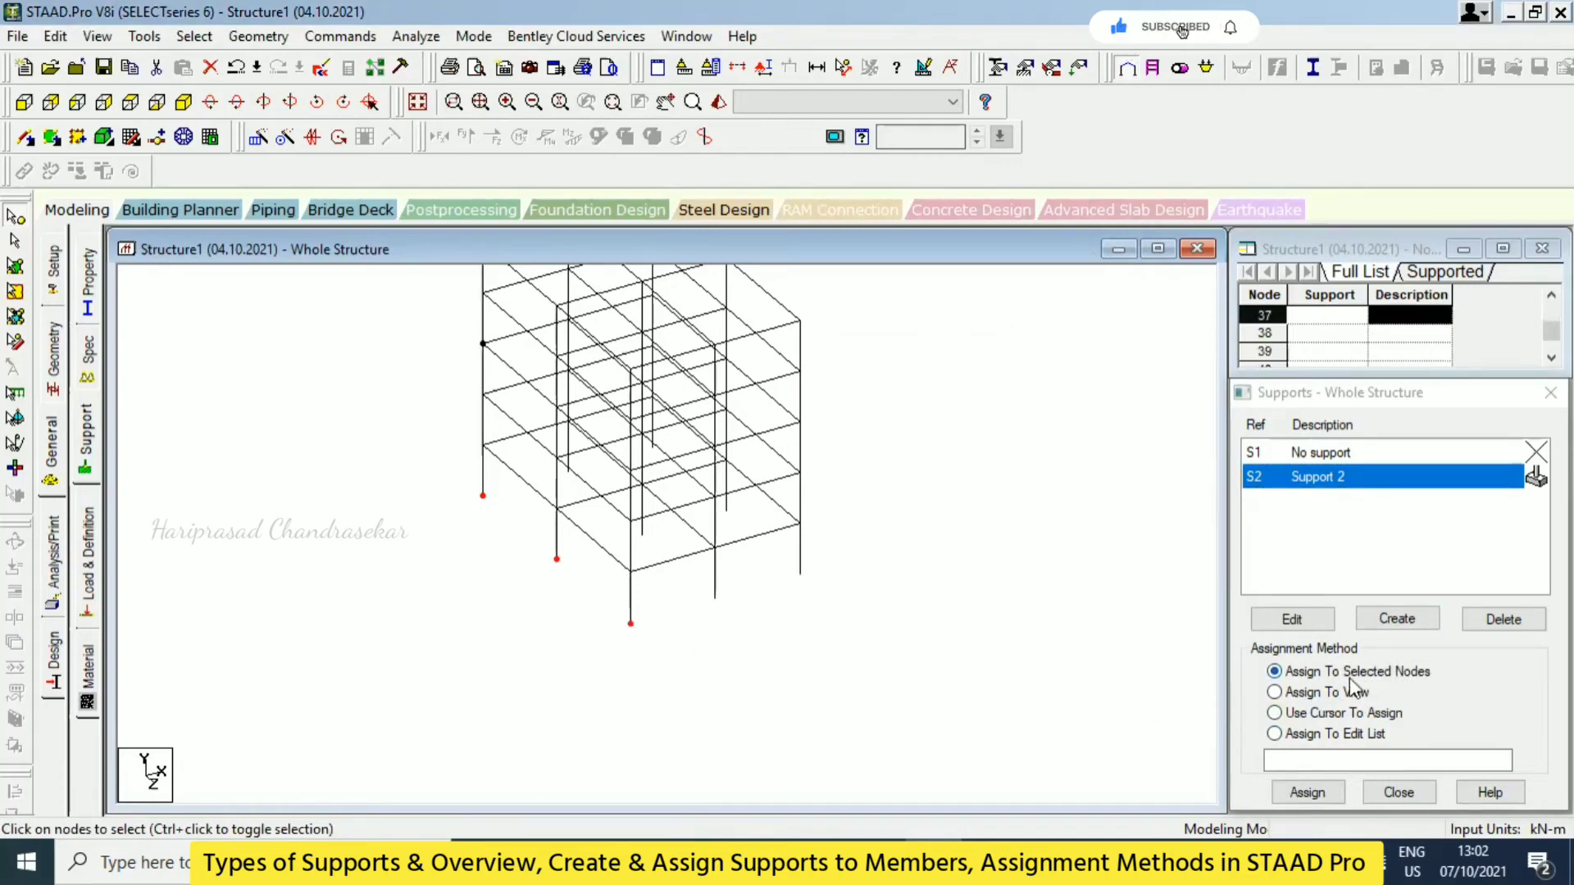
pyautogui.click(1312, 792)
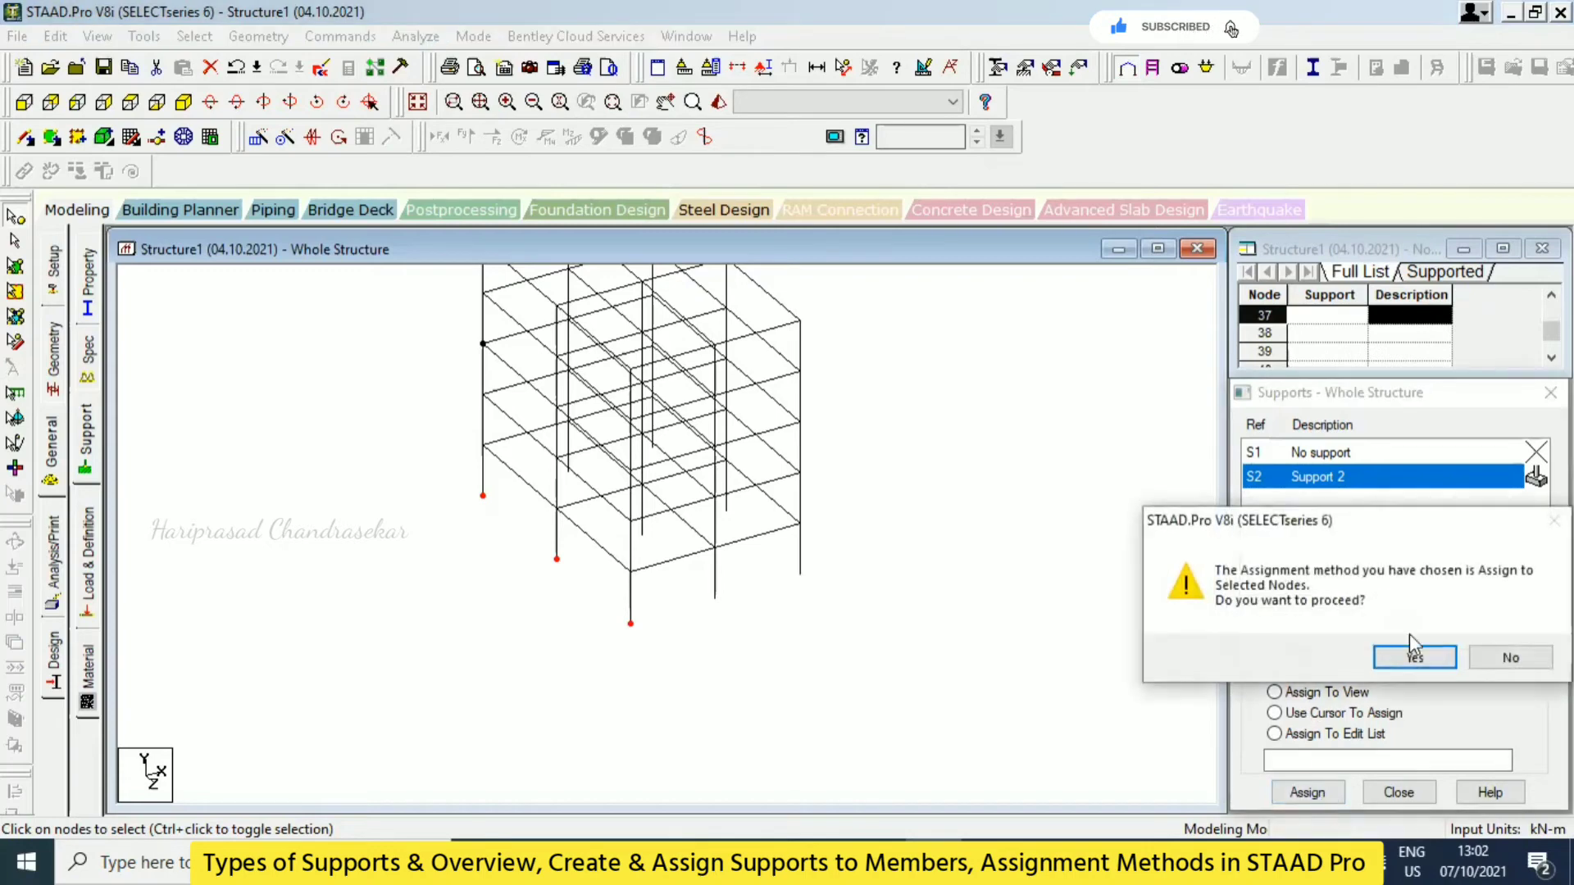
pyautogui.click(1414, 656)
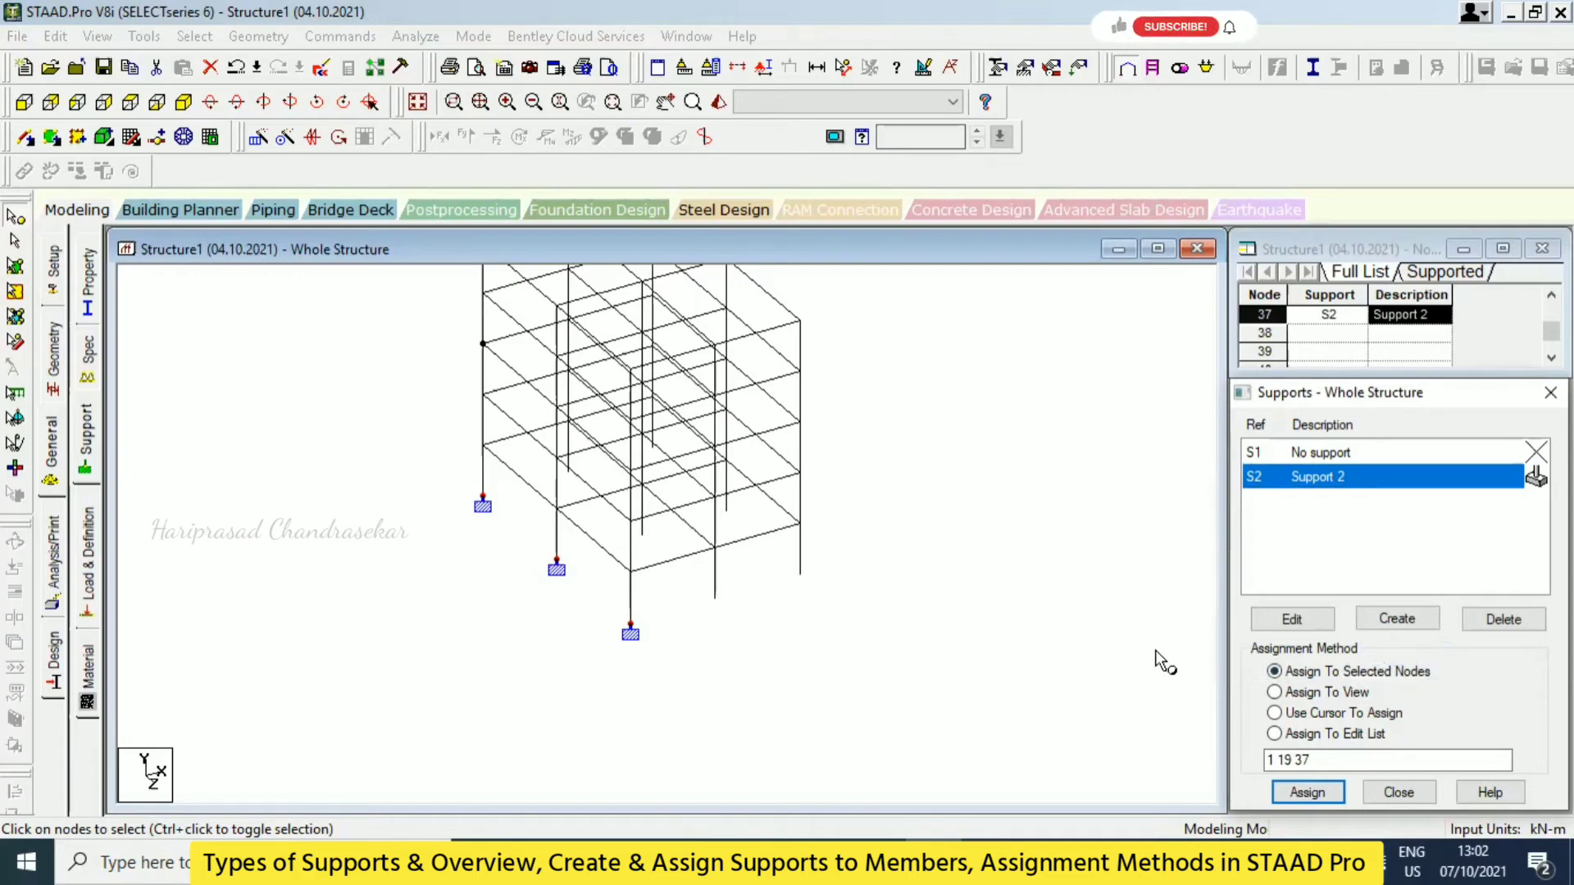
# - Create a pinned support definition for the structure
pyautogui.moveTo(936, 578); pyautogui.dragTo(1026, 629, button='middle')
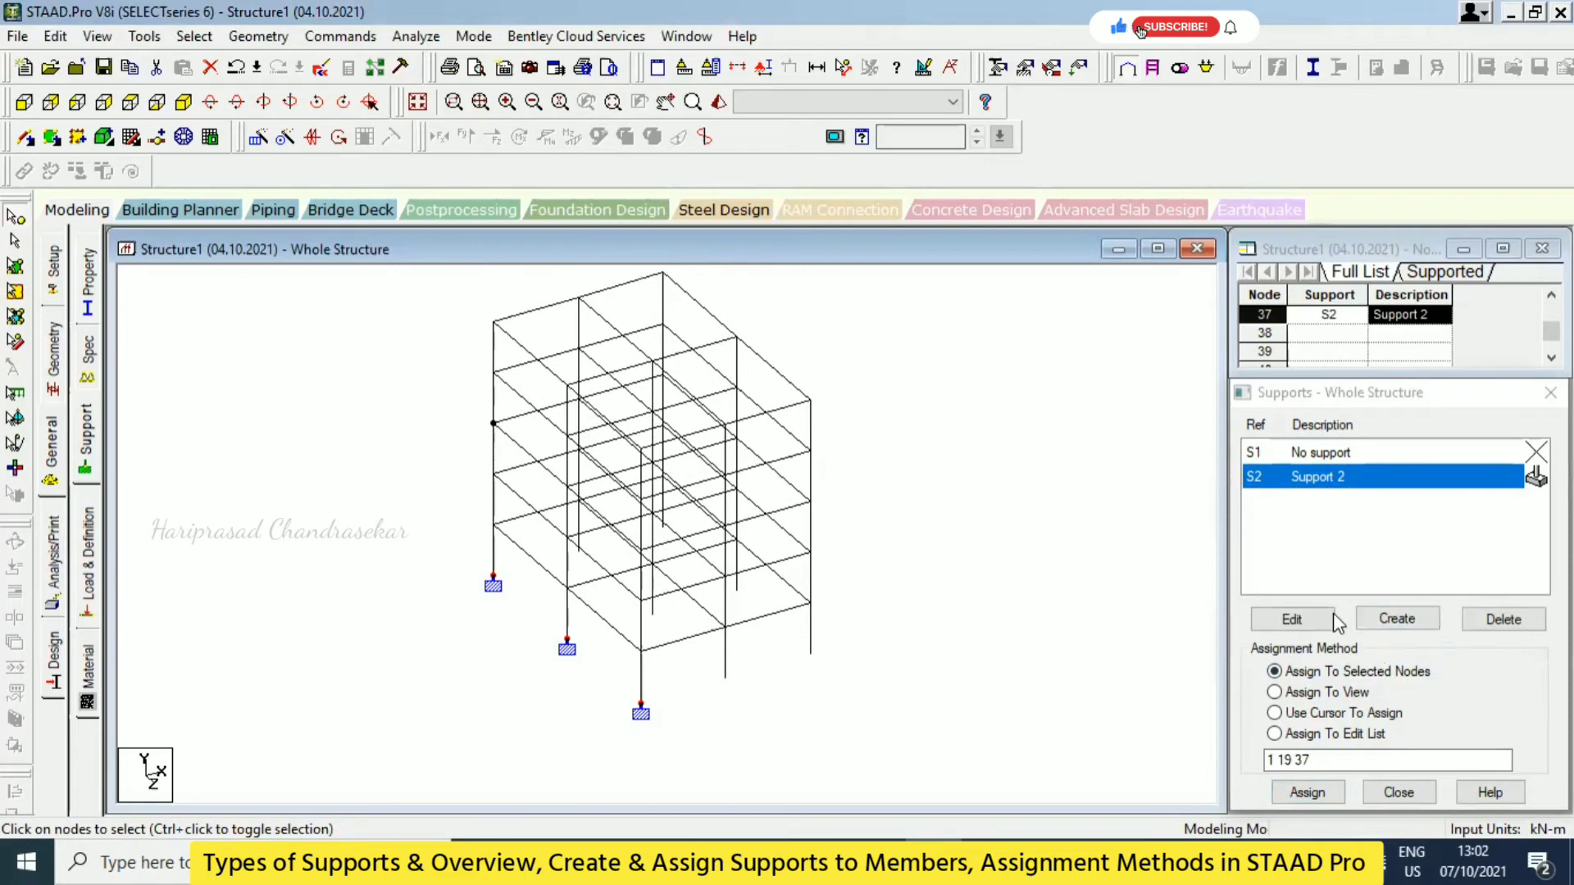
pyautogui.click(1394, 621)
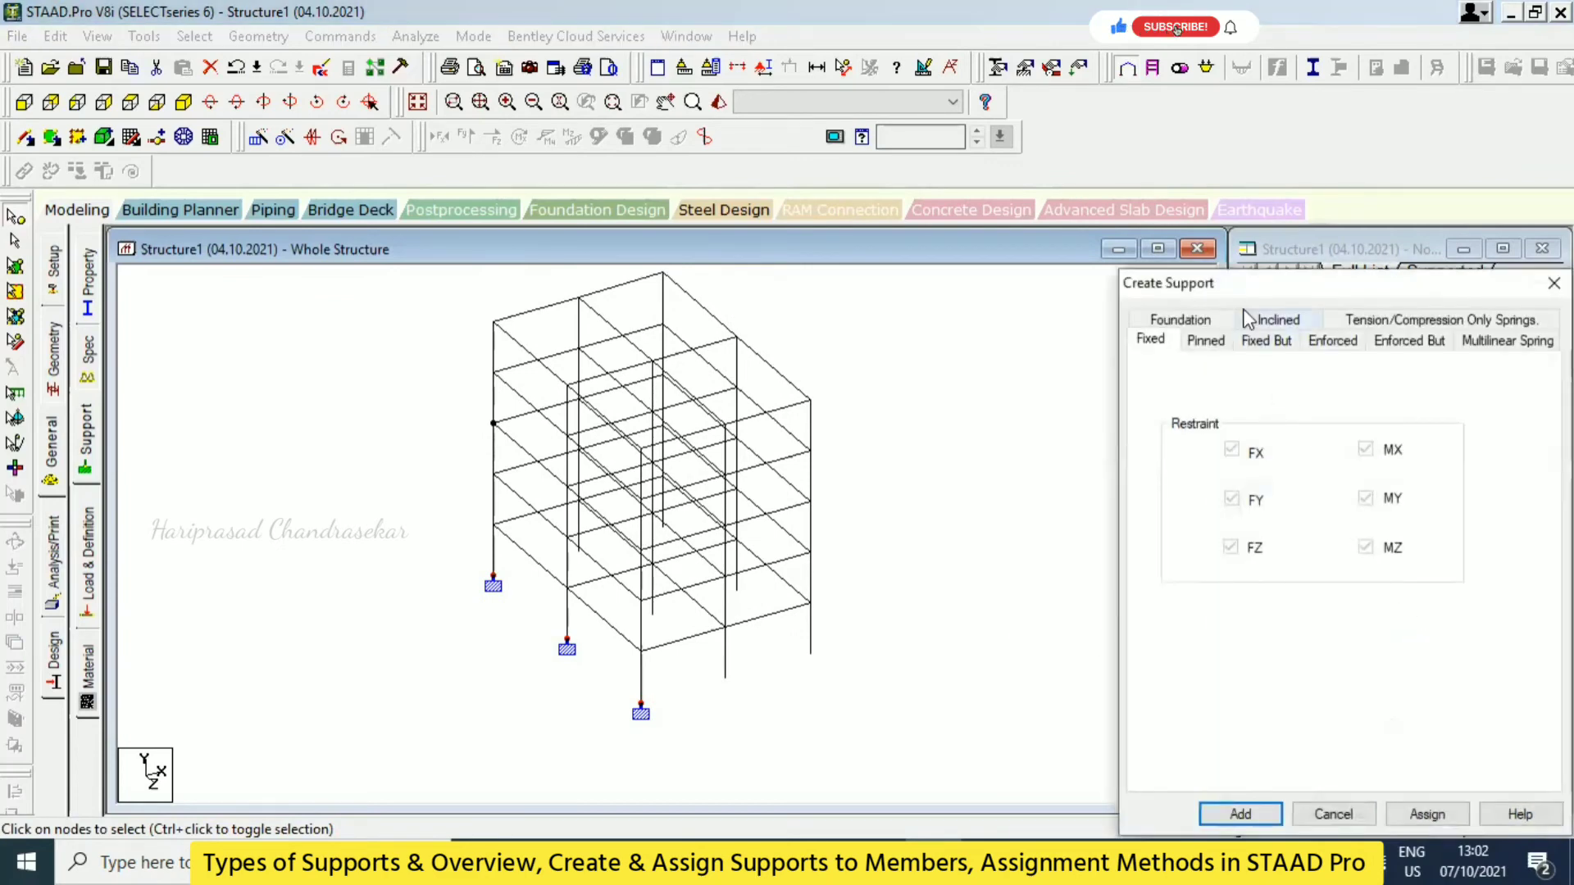
pyautogui.moveTo(1215, 285); pyautogui.dragTo(852, 172)
pyautogui.click(843, 227)
pyautogui.click(889, 706)
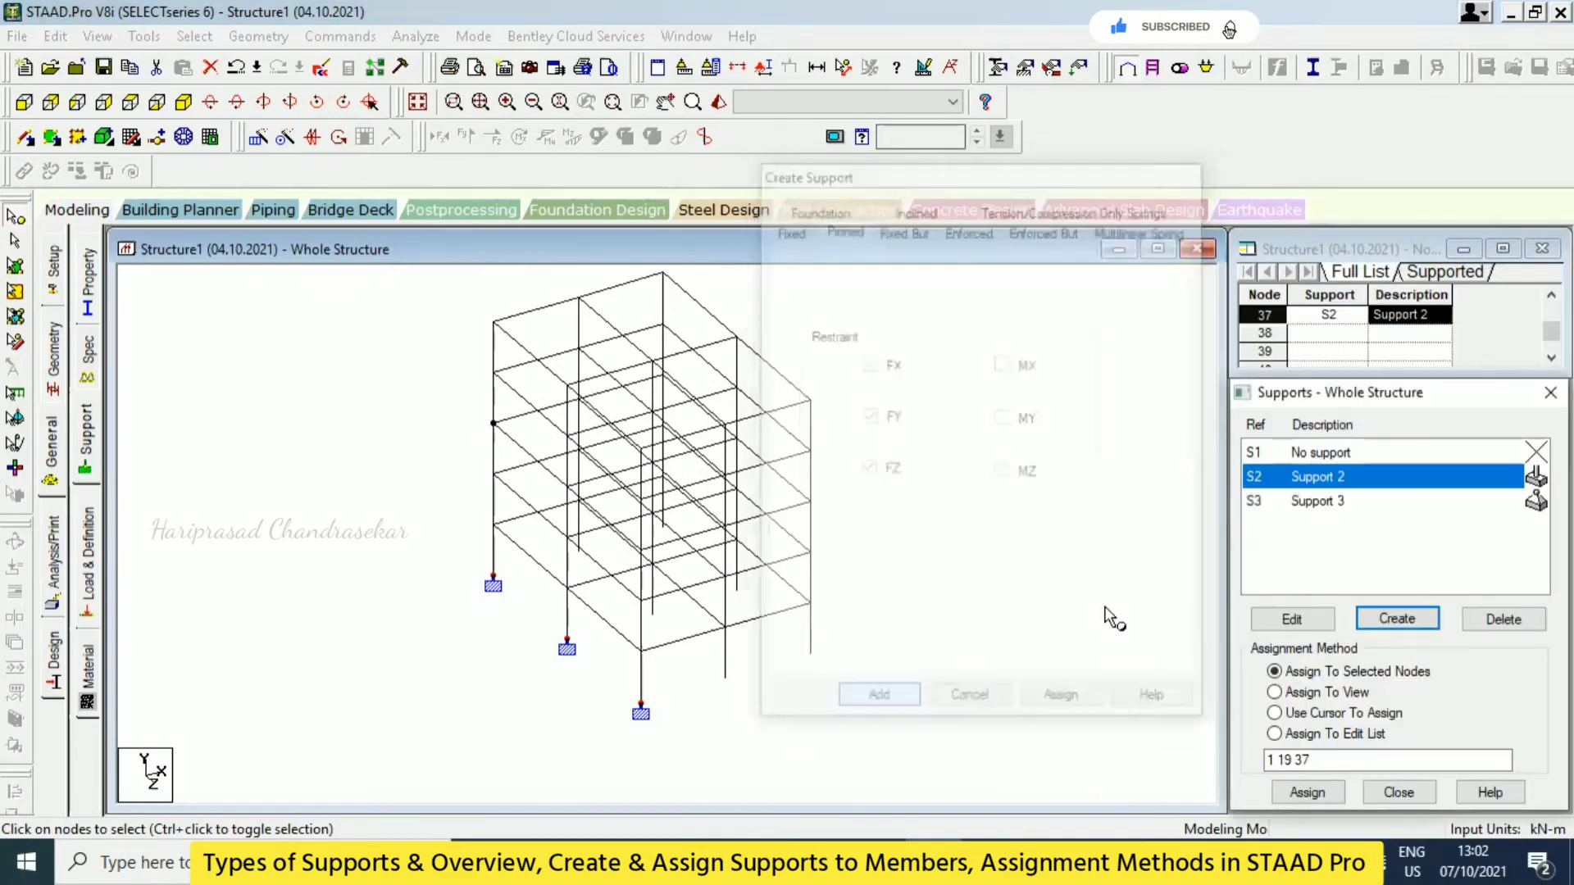
# - Assign the pinned support to the middle row of column base nodes 2, 20 and 38, and clear the node selection
pyautogui.click(1343, 504)
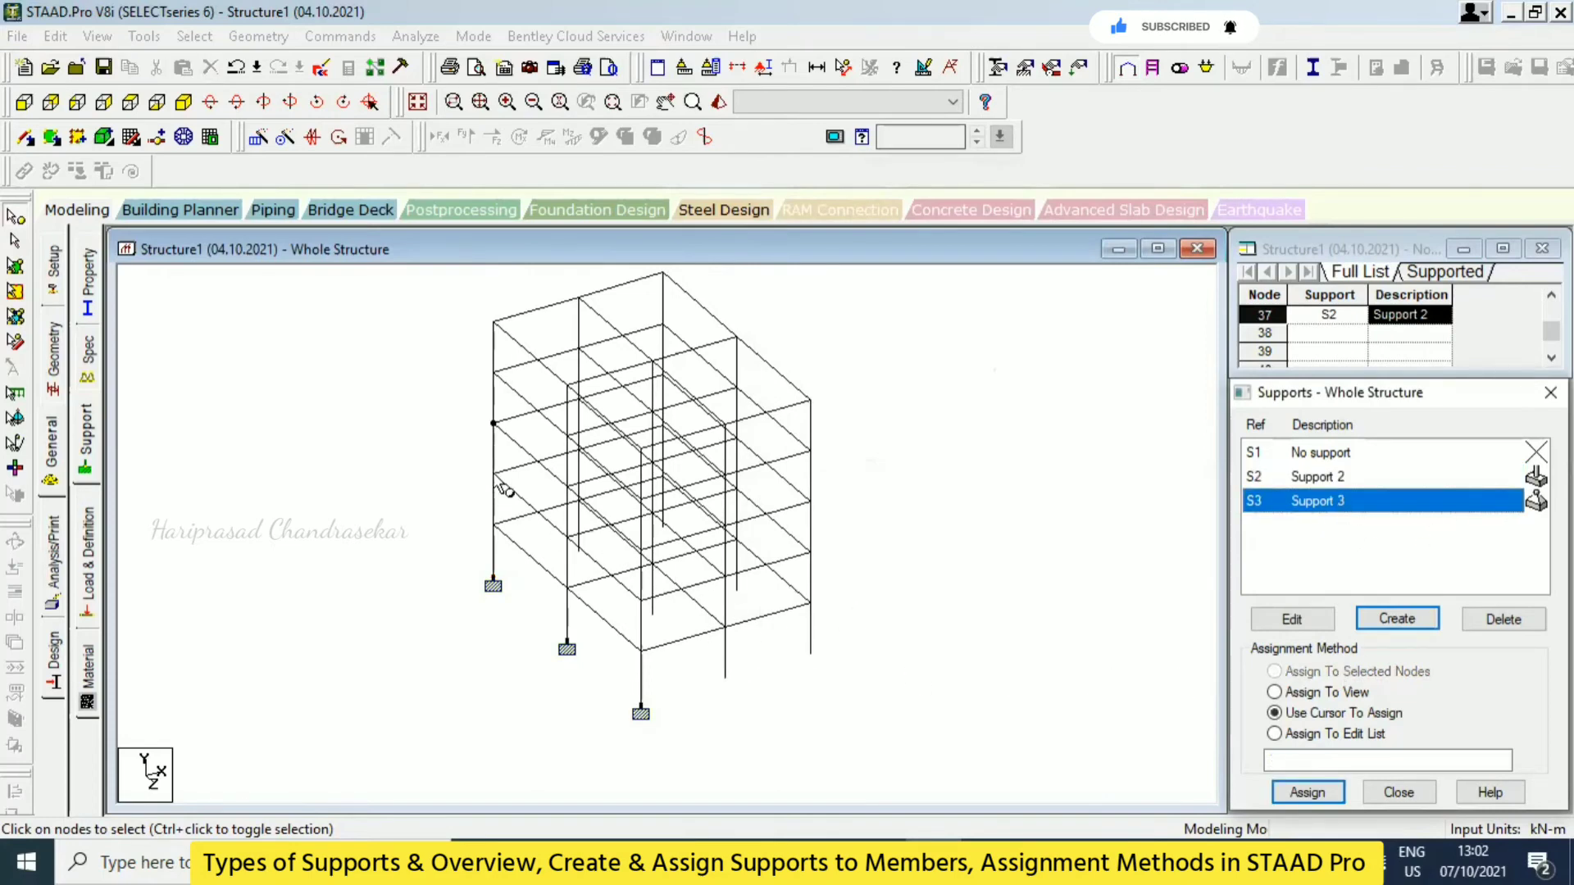
pyautogui.click(579, 551)
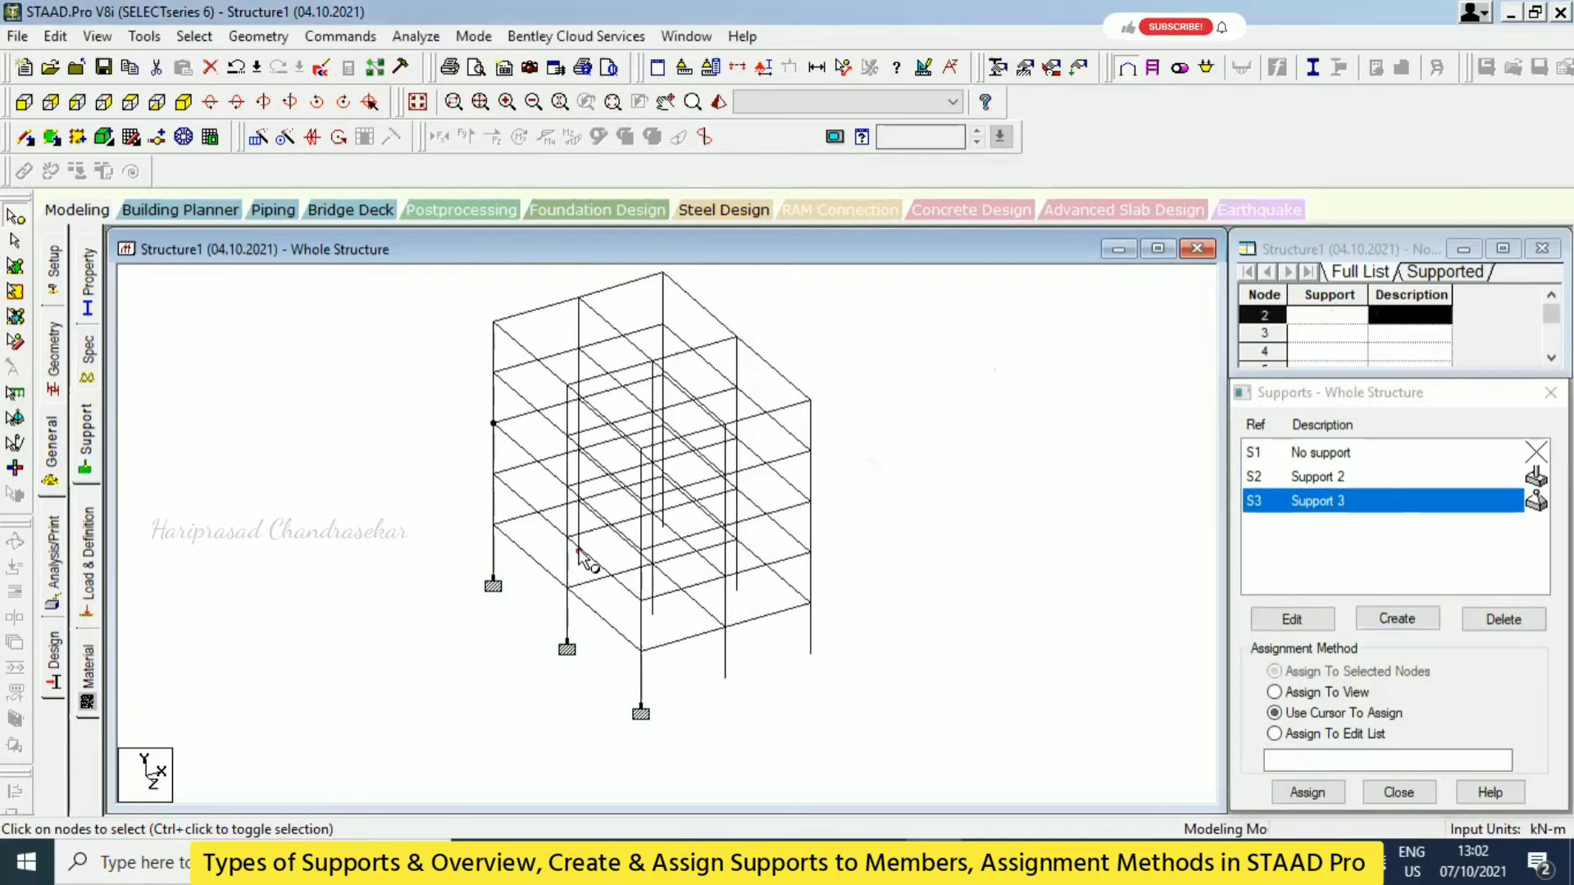
pyautogui.keyDown('ctrl'); pyautogui.click(652, 614); pyautogui.keyUp('ctrl')
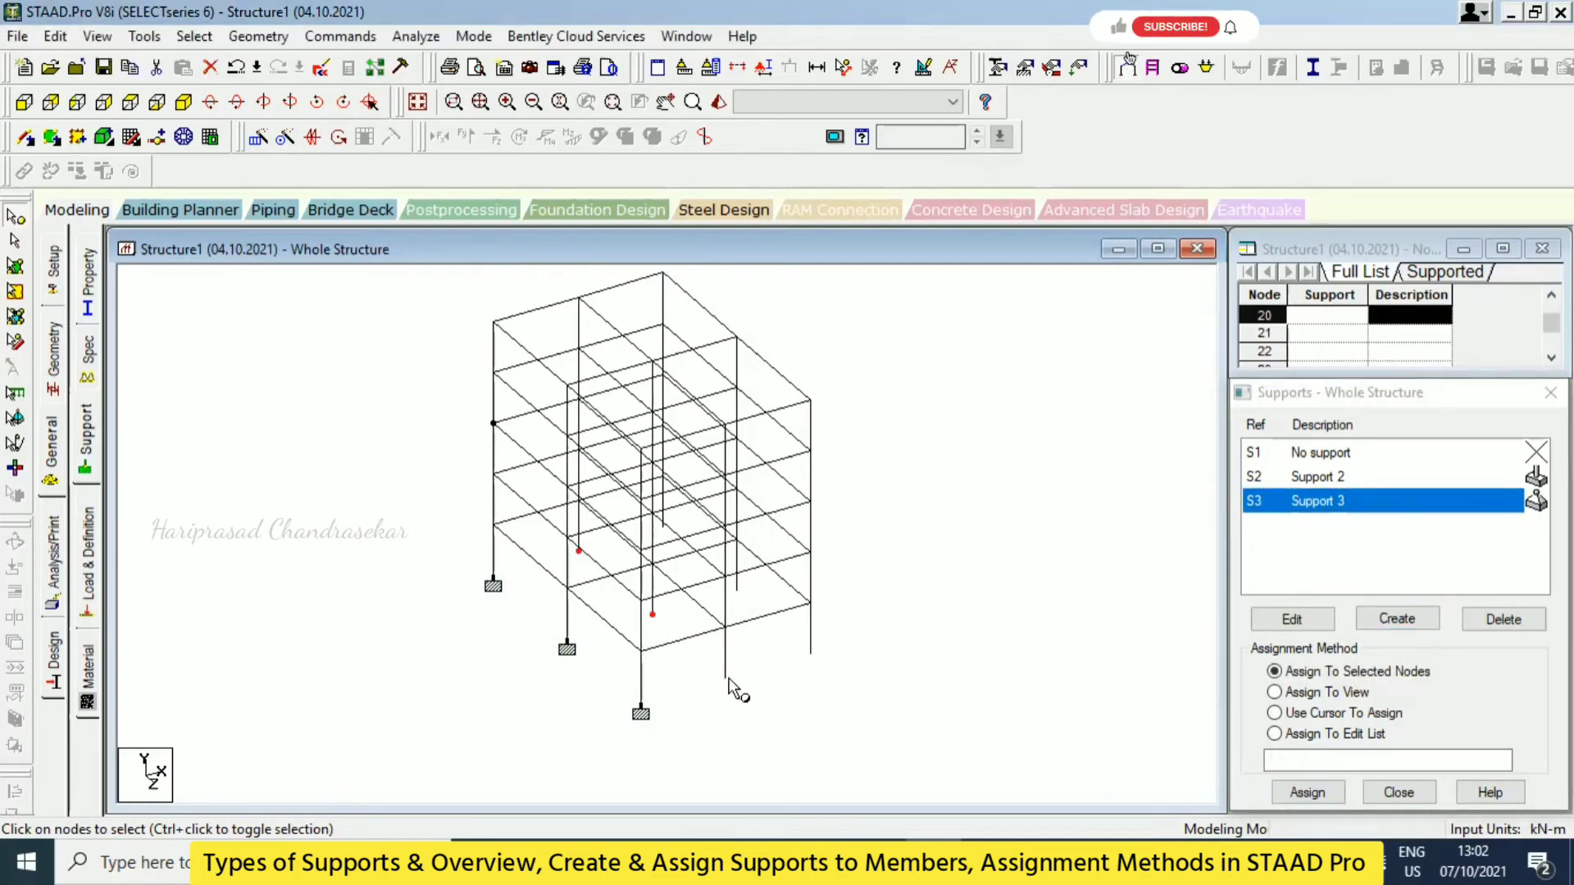
pyautogui.keyDown('ctrl'); pyautogui.click(724, 677); pyautogui.keyUp('ctrl')
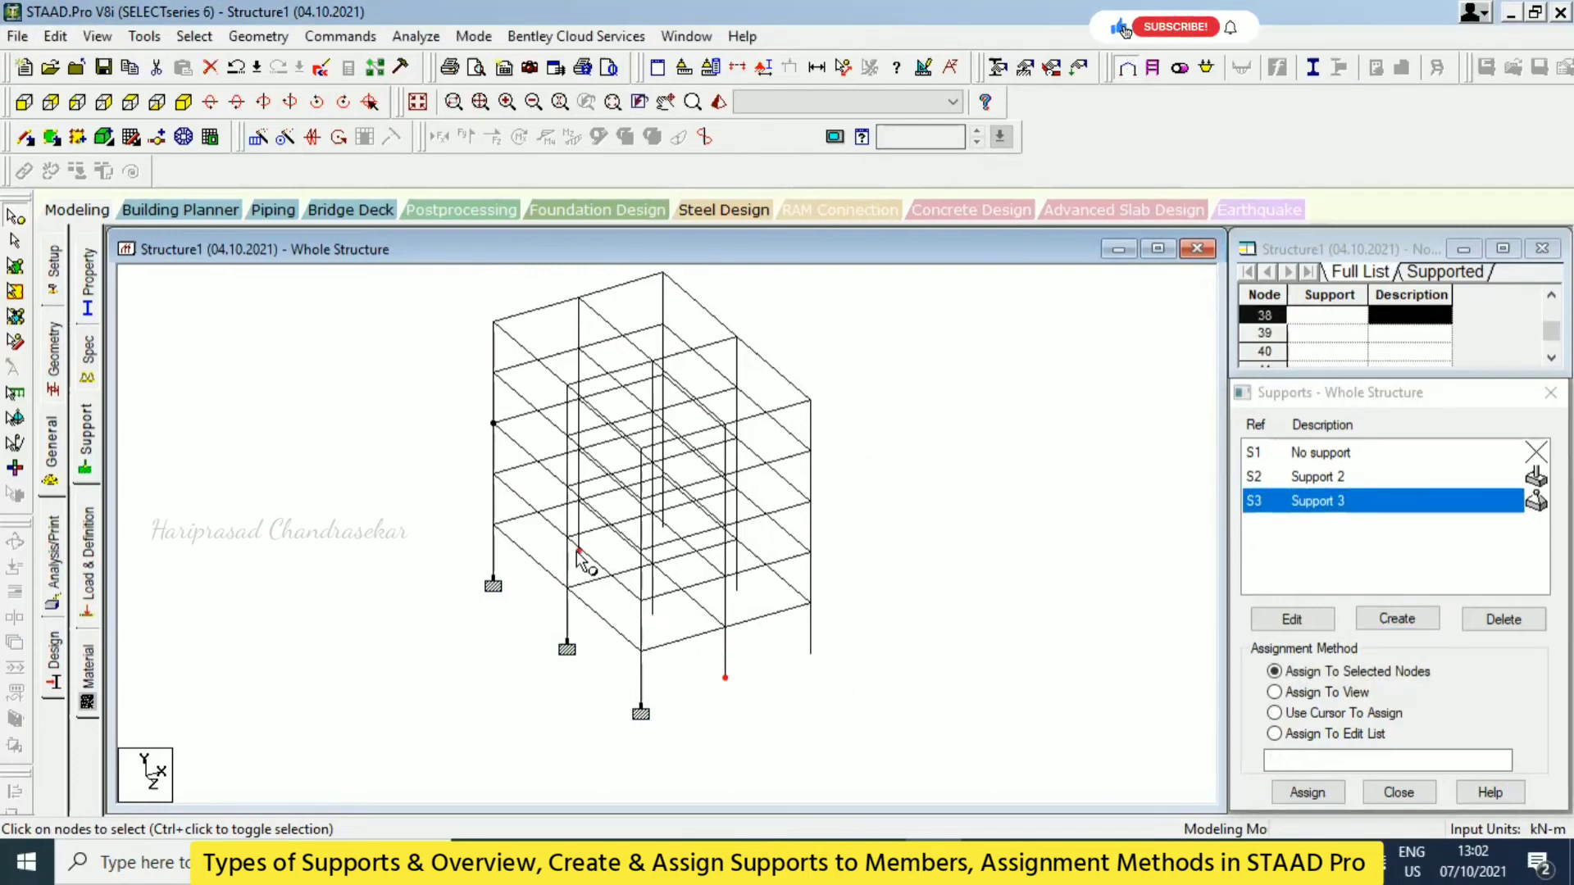
pyautogui.keyDown('ctrl'); pyautogui.click(652, 615); pyautogui.keyUp('ctrl')
pyautogui.click(1307, 792)
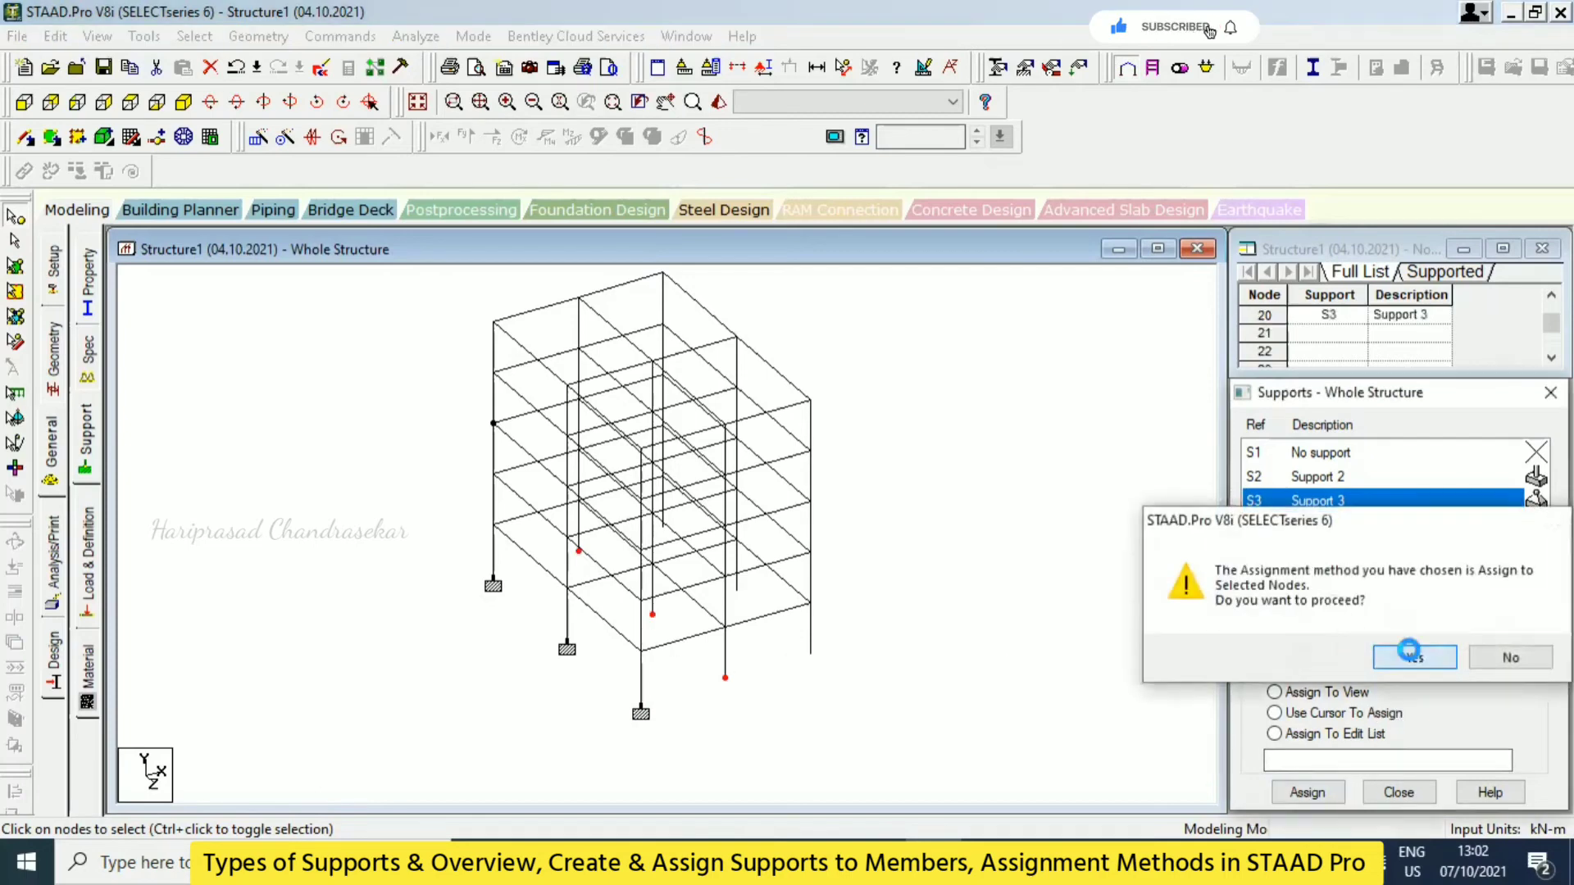
pyautogui.click(1305, 653)
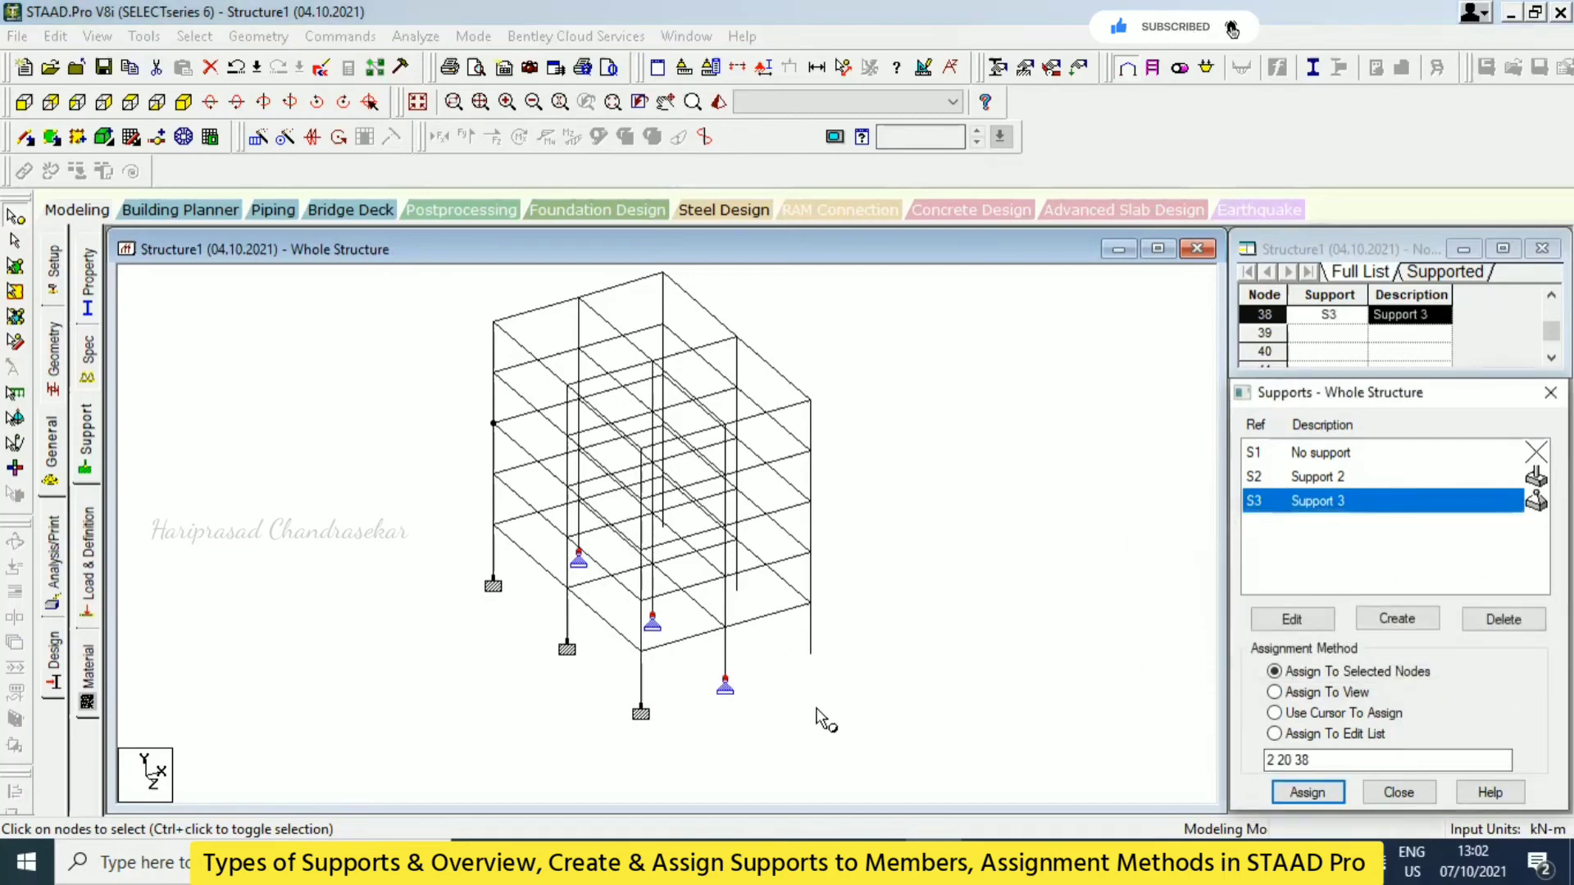
pyautogui.click(911, 690)
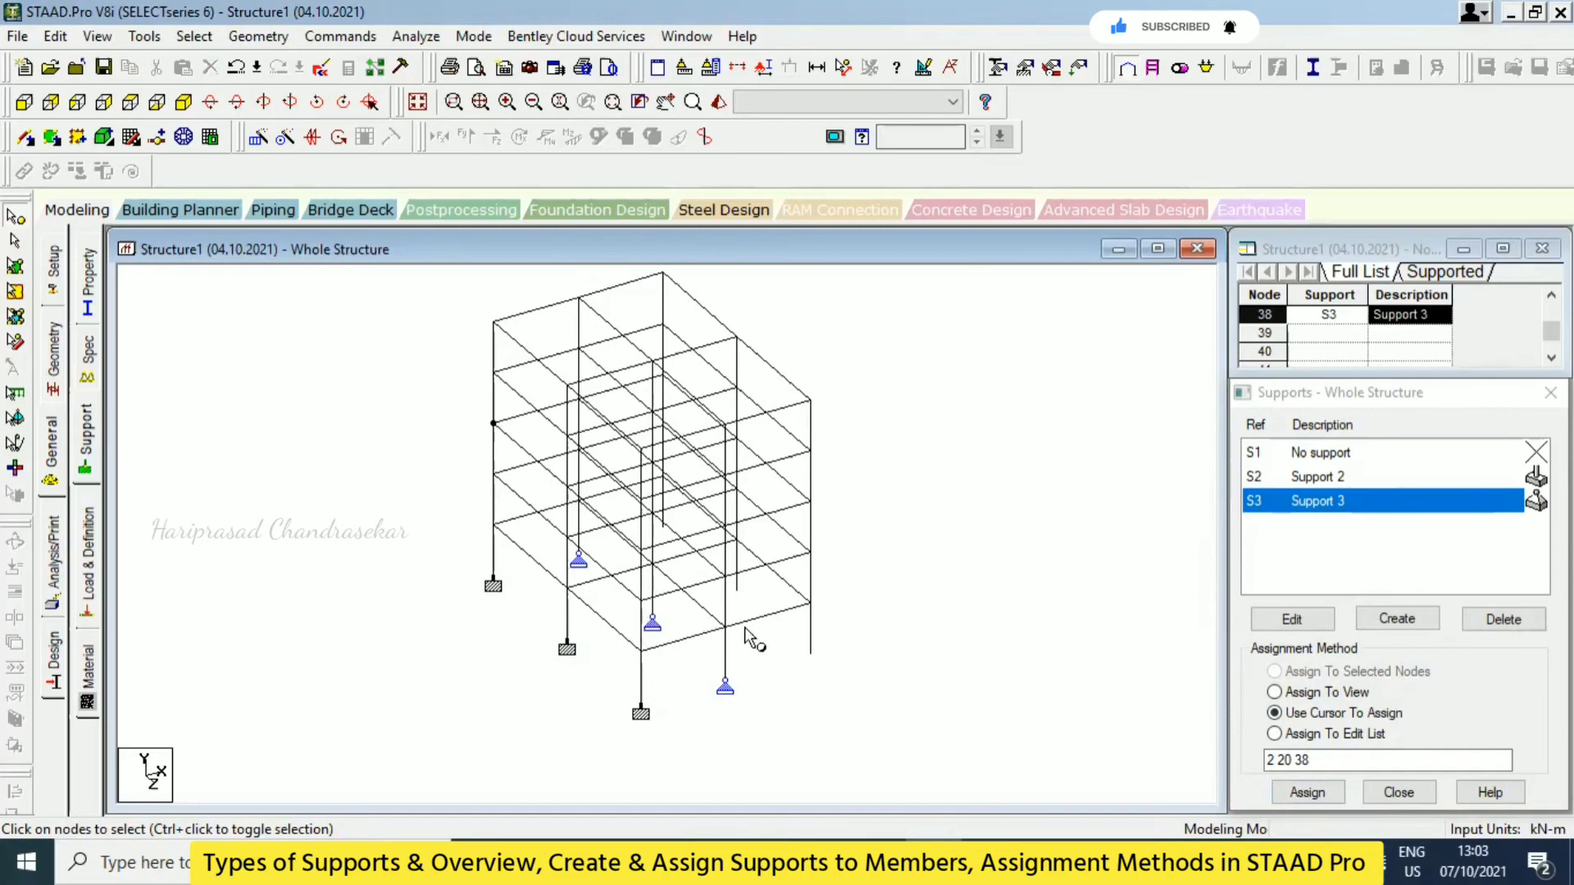
# - Create a Fixed But support with the FX and MZ releases enabled
pyautogui.click(1383, 619)
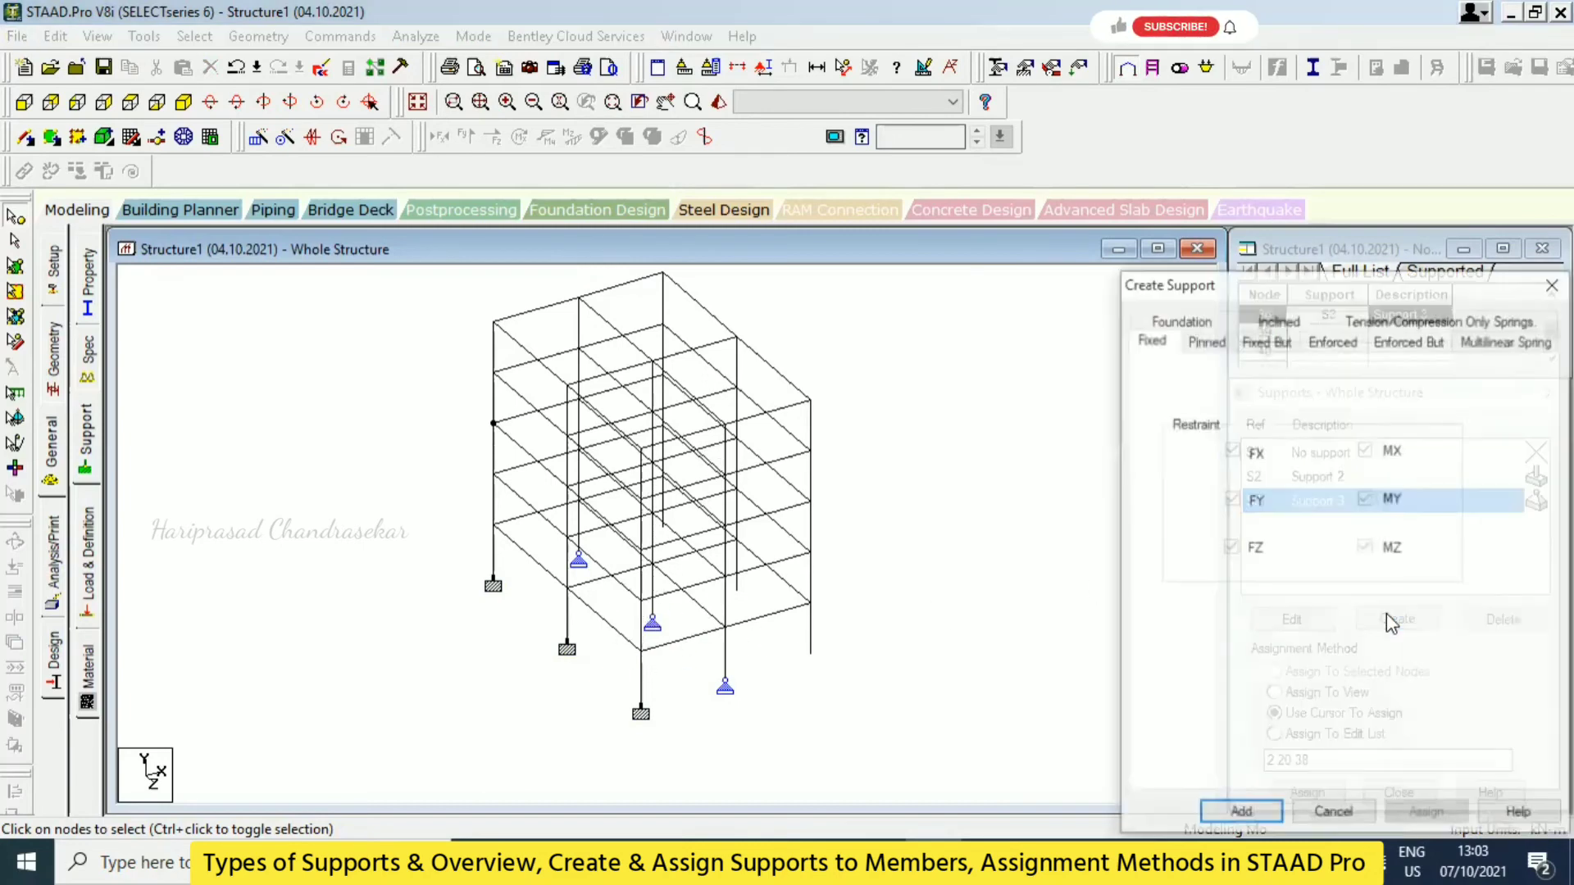
pyautogui.moveTo(1259, 290); pyautogui.dragTo(1028, 172)
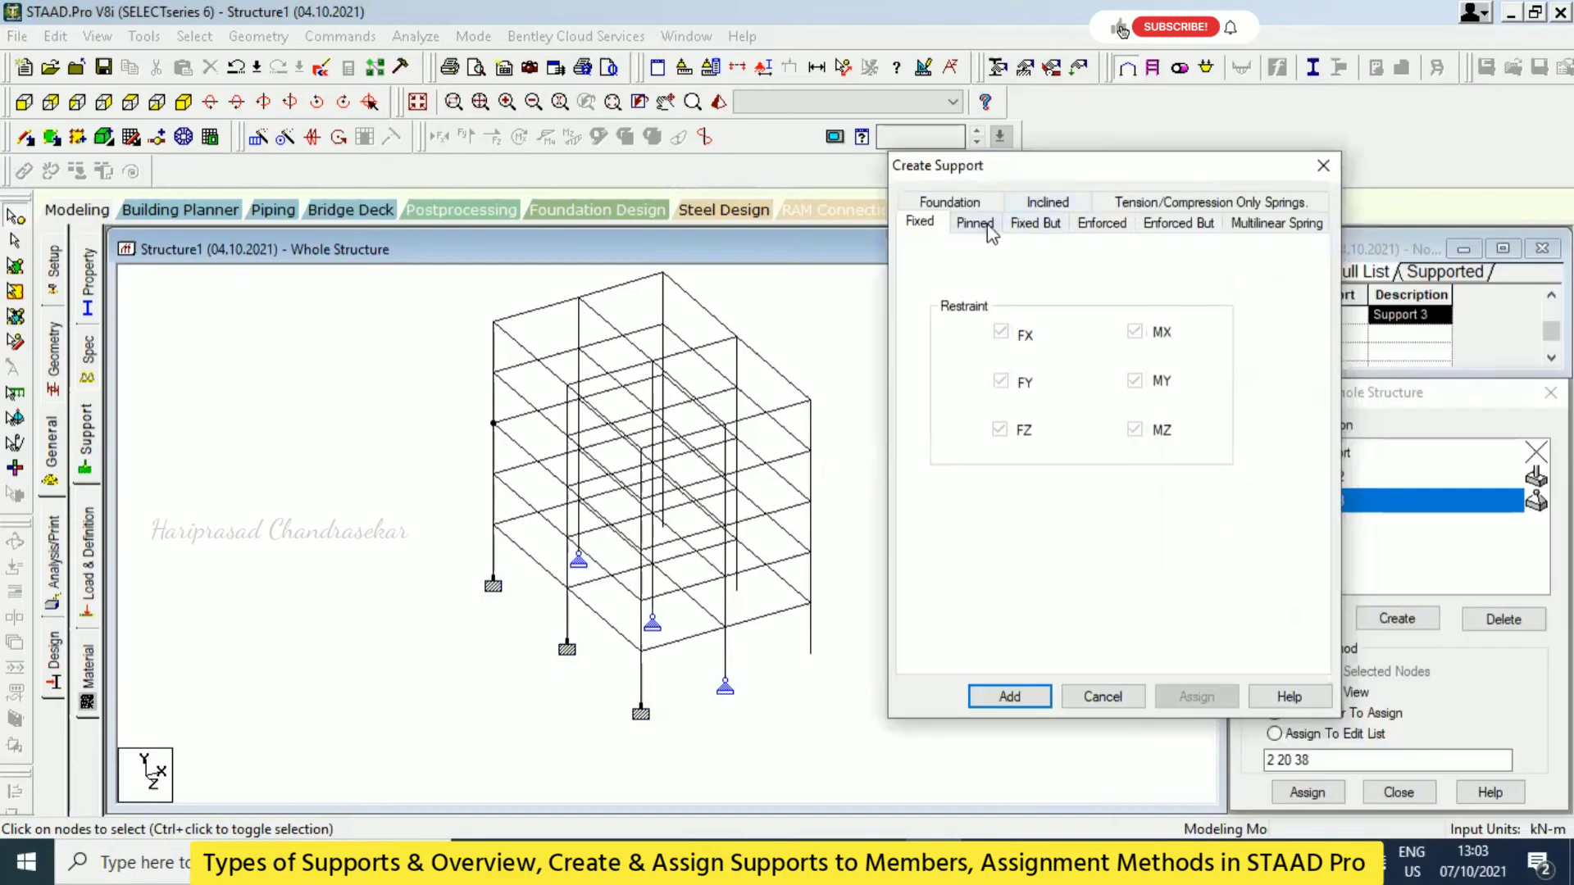
pyautogui.click(1036, 223)
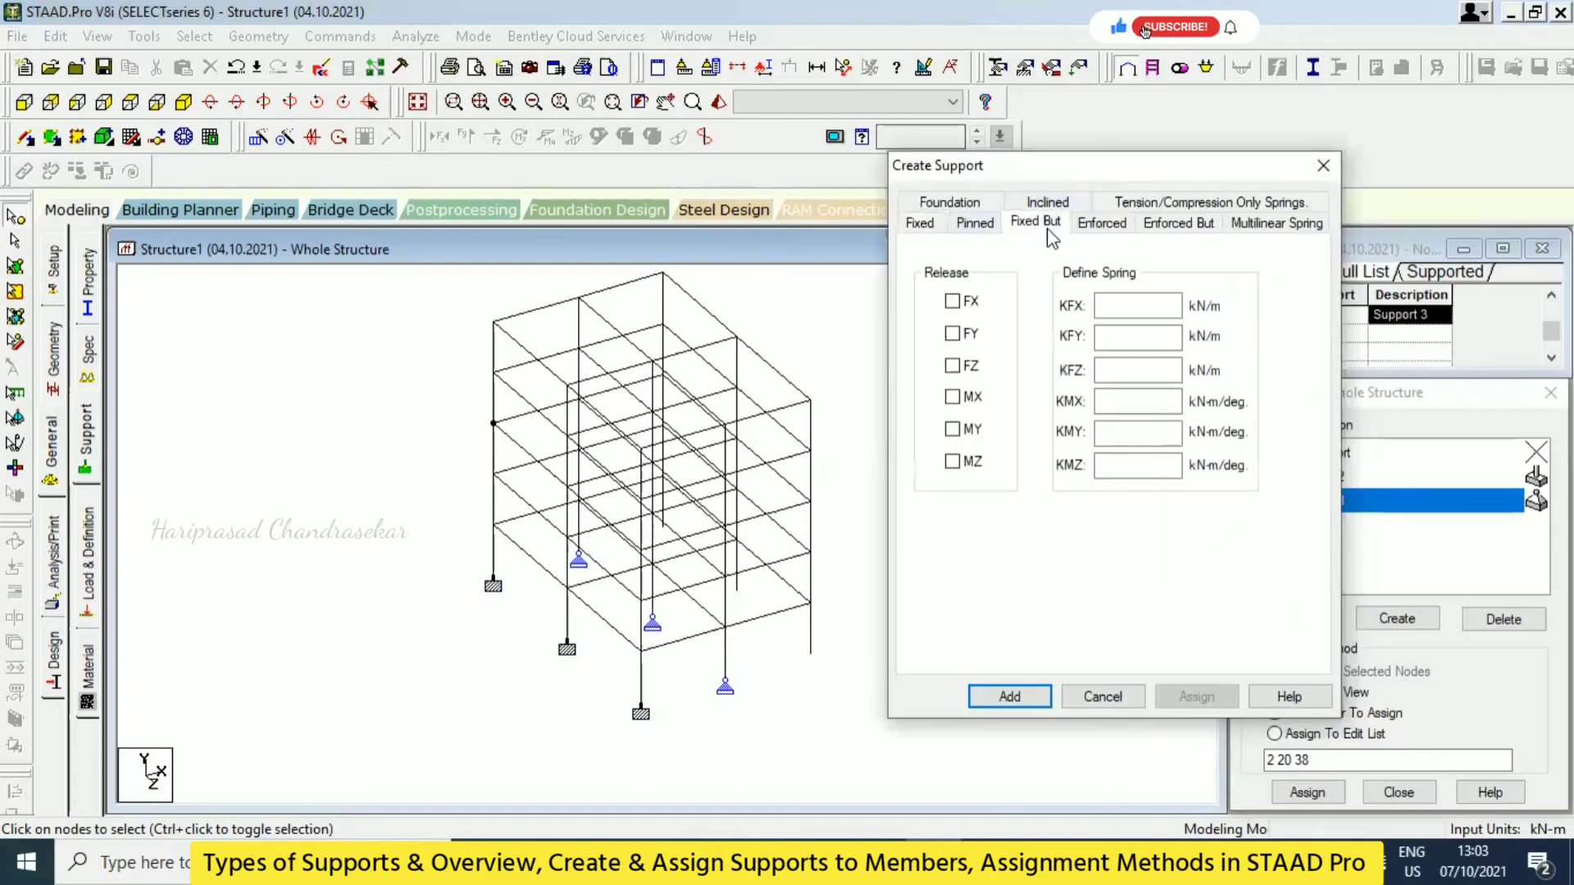
pyautogui.click(957, 303)
pyautogui.click(953, 463)
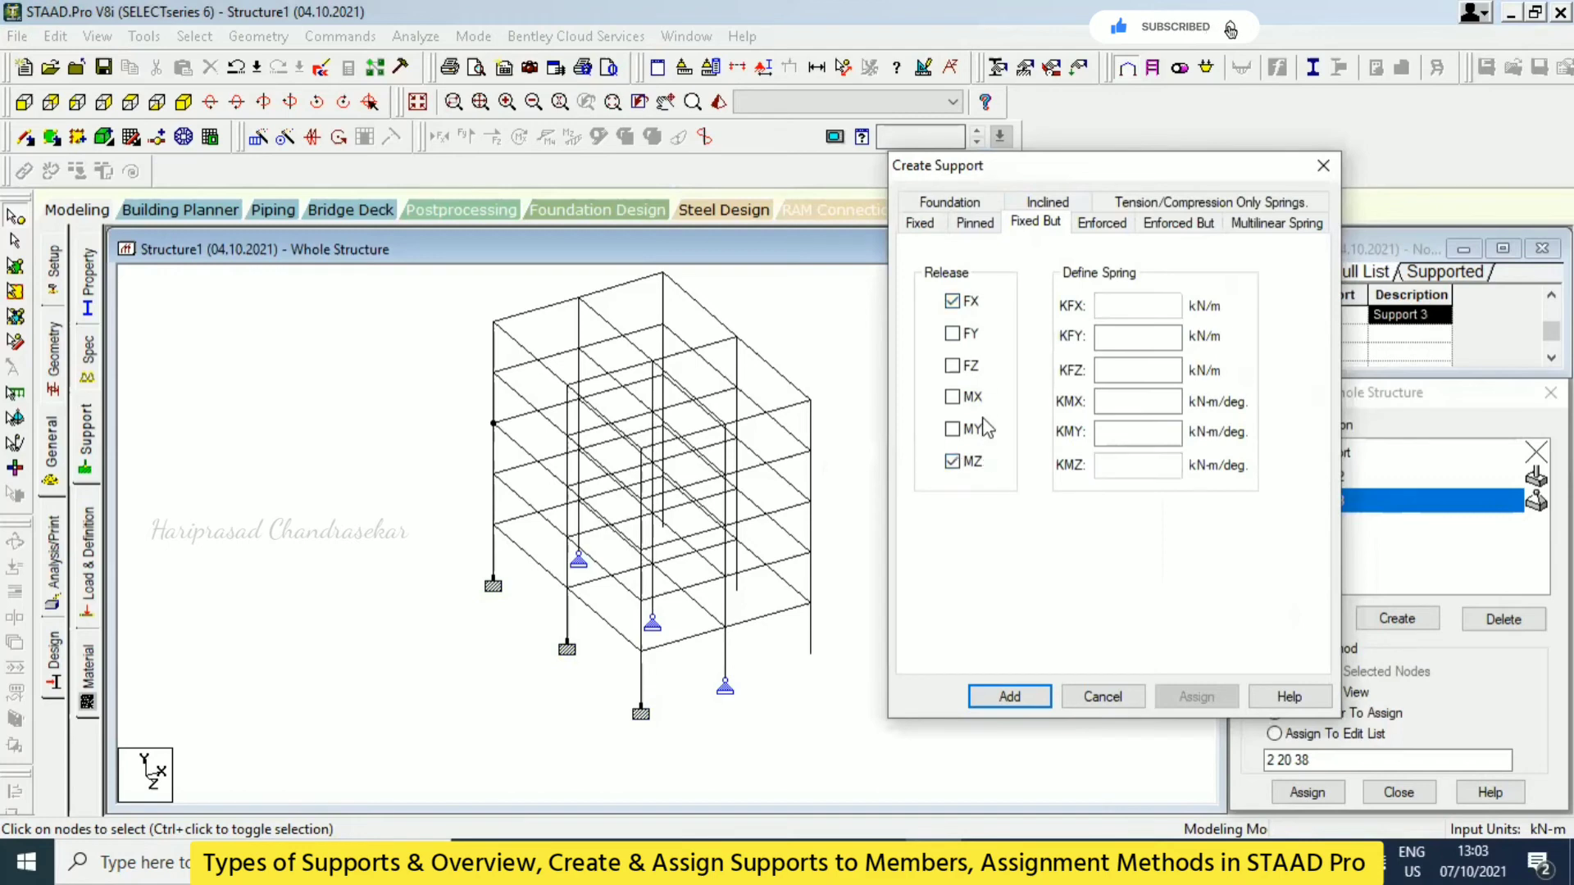
pyautogui.click(1013, 692)
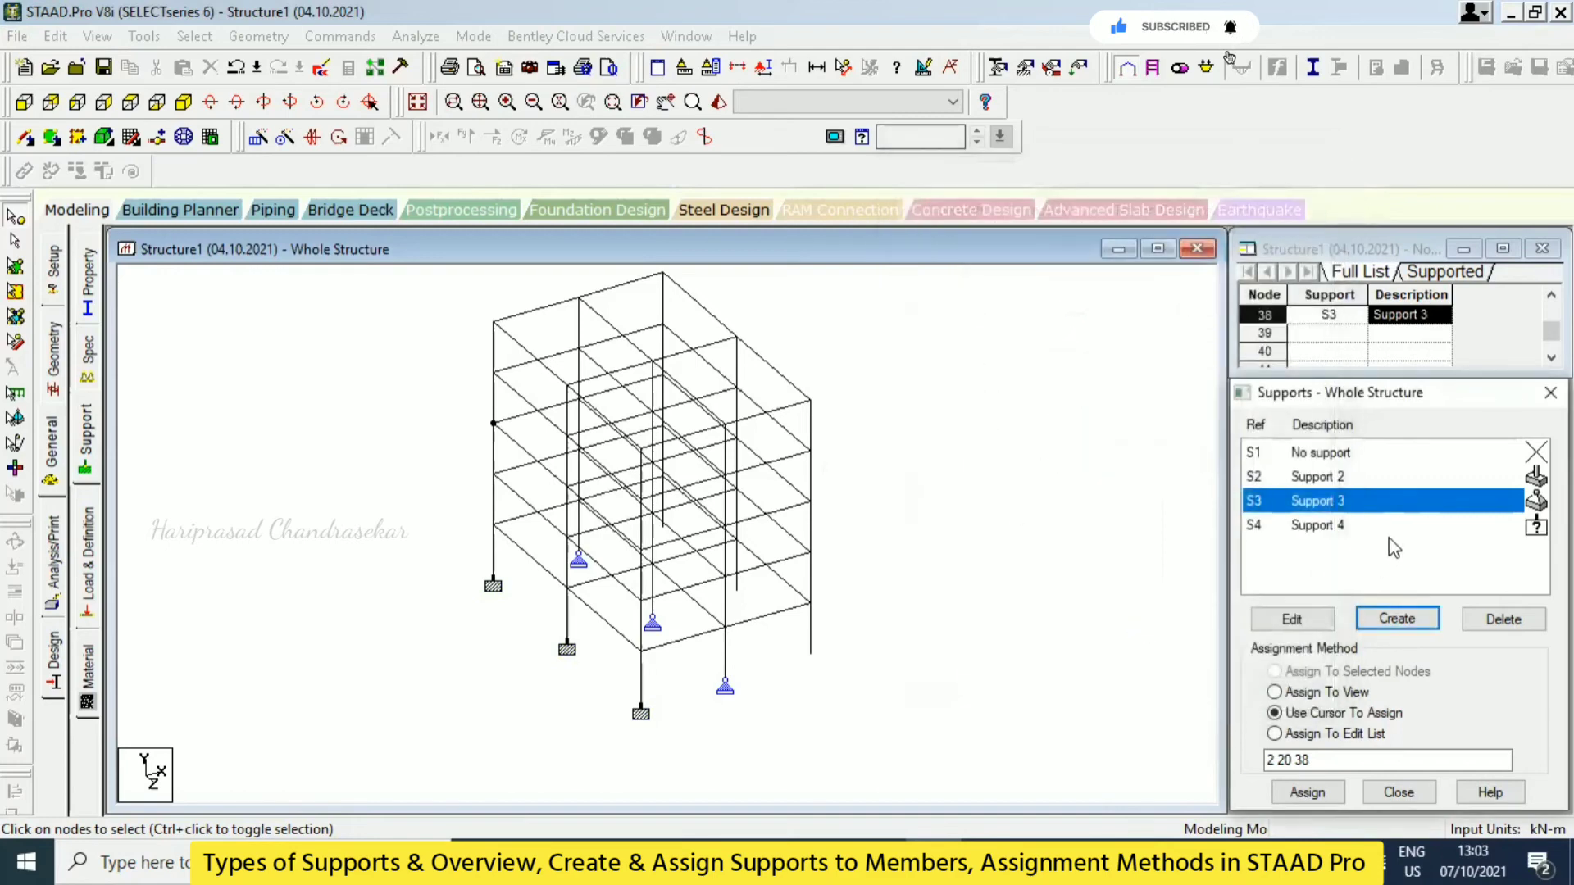
# - Assign the Fixed But support to column base nodes 3, 21 and 39, and inspect the support symbols up close
pyautogui.click(1361, 529)
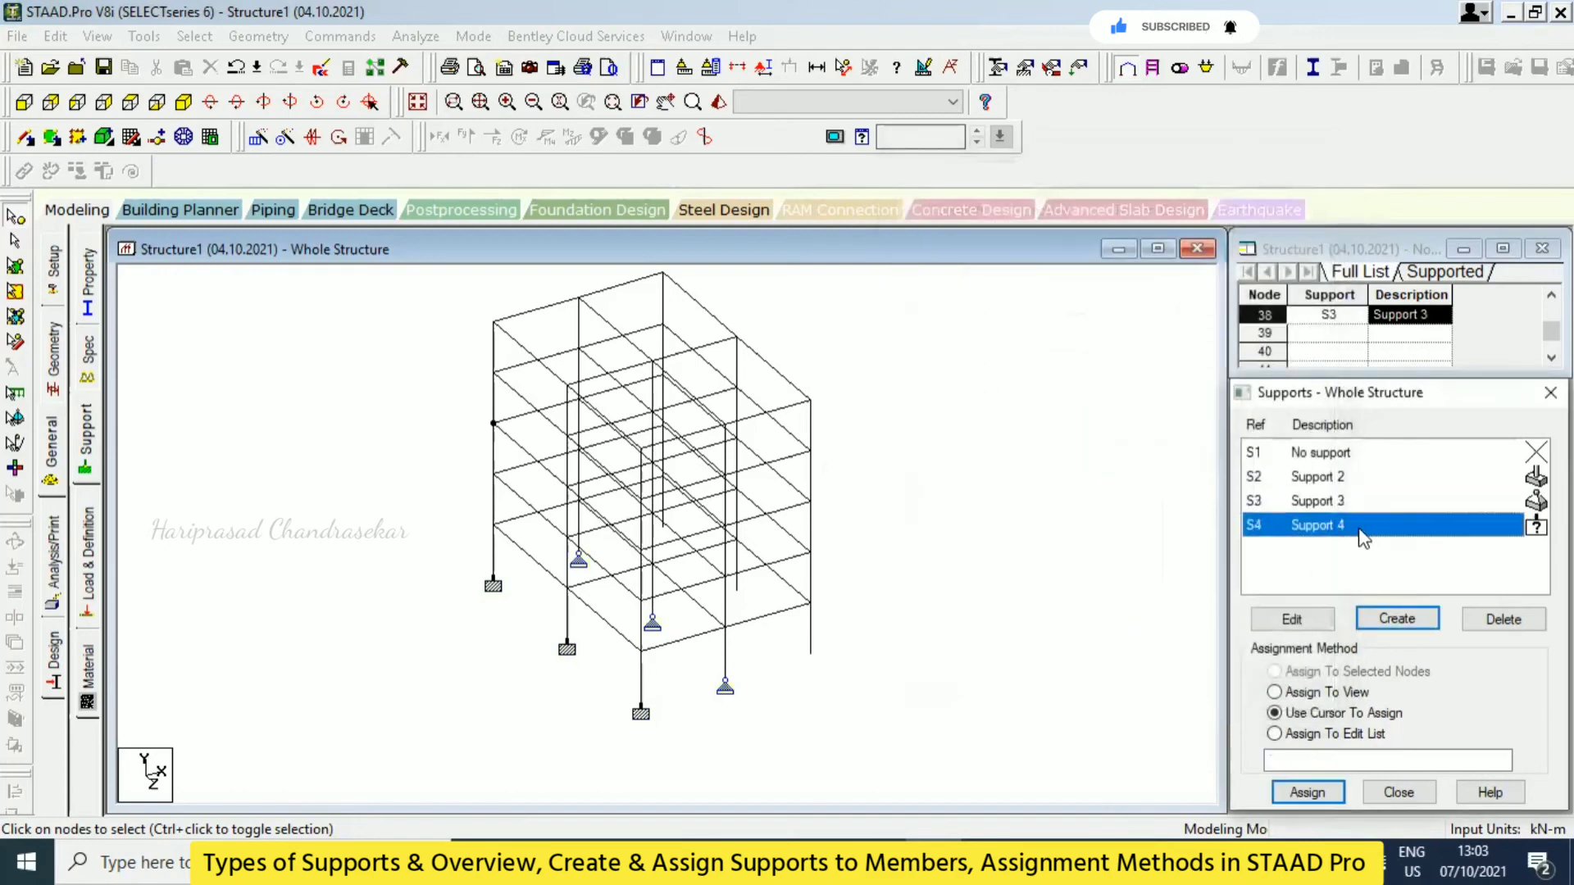
pyautogui.click(663, 527)
pyautogui.keyDown('ctrl'); pyautogui.click(737, 590); pyautogui.keyUp('ctrl')
pyautogui.keyDown('ctrl'); pyautogui.click(810, 653); pyautogui.keyUp('ctrl')
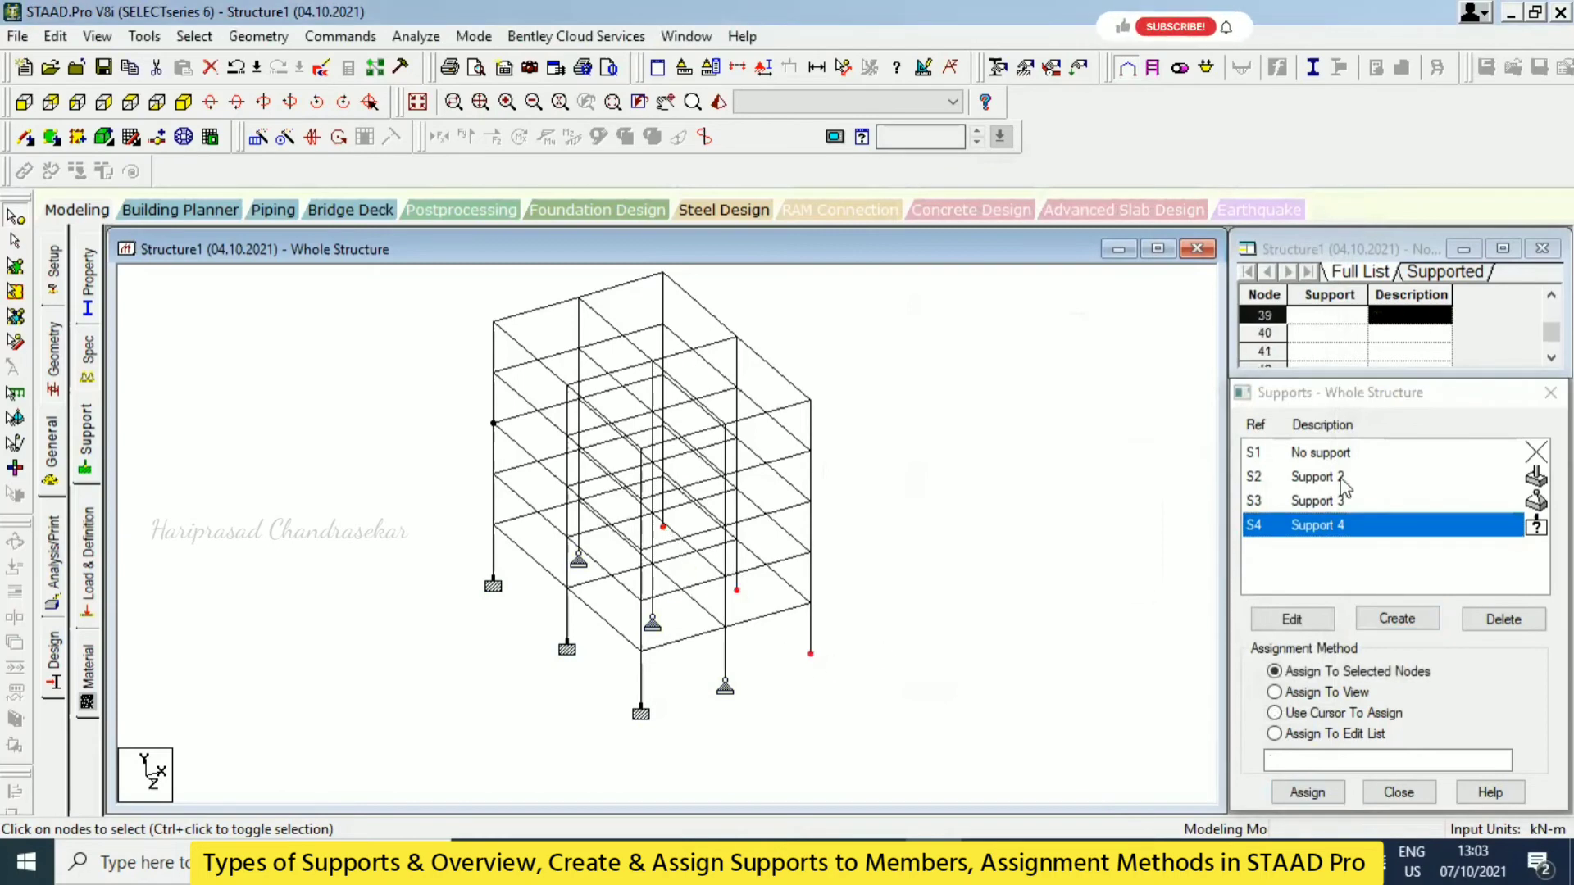
pyautogui.click(1341, 800)
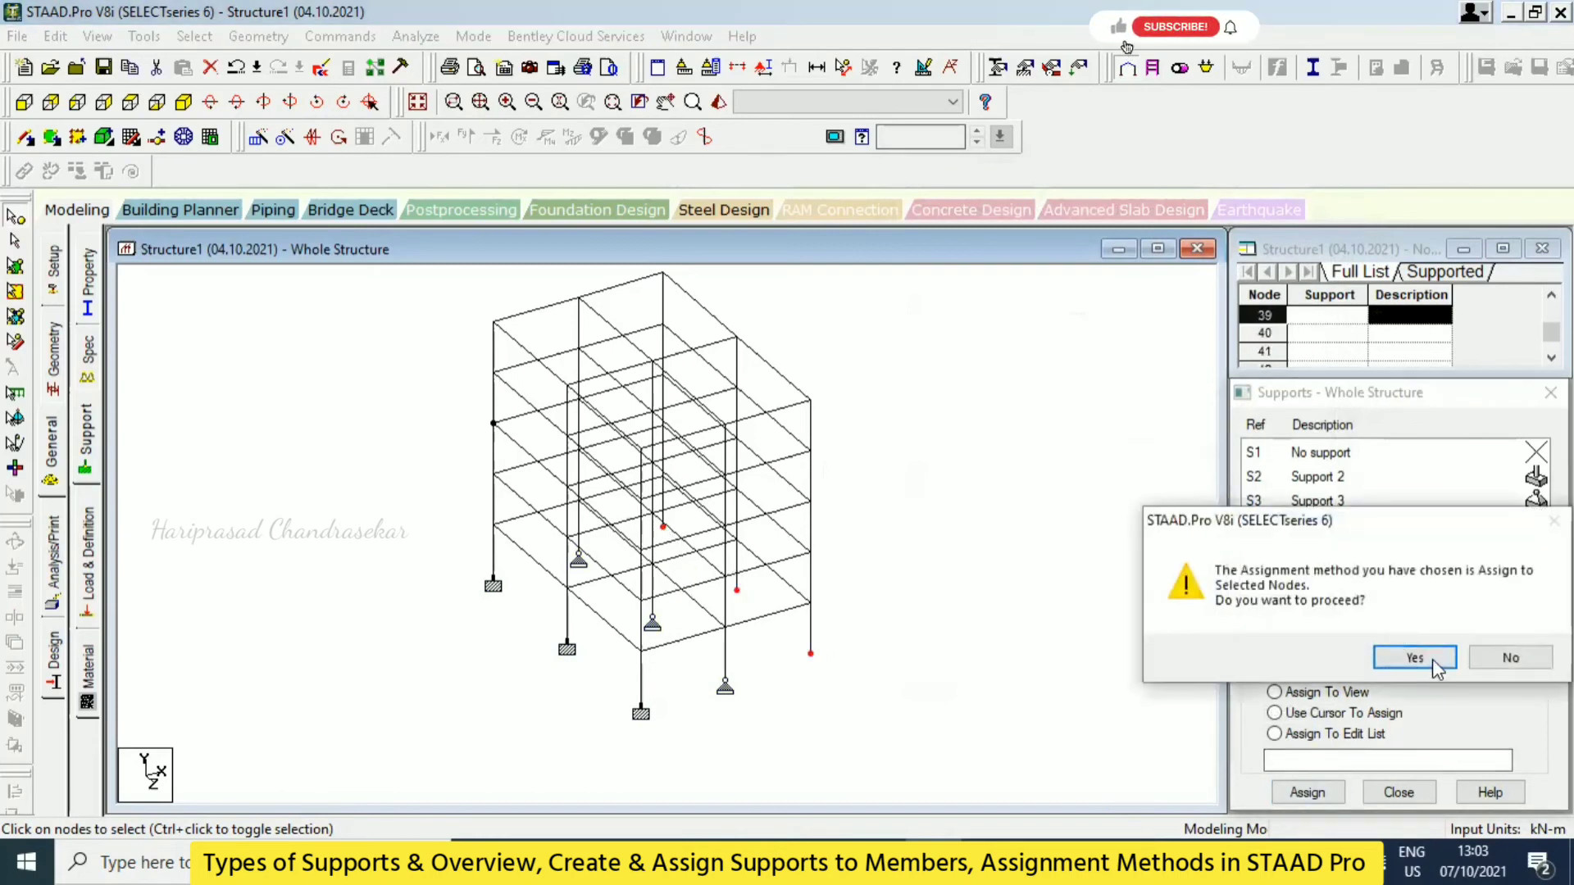
pyautogui.click(1307, 653)
pyautogui.scroll(5, 828, 680)
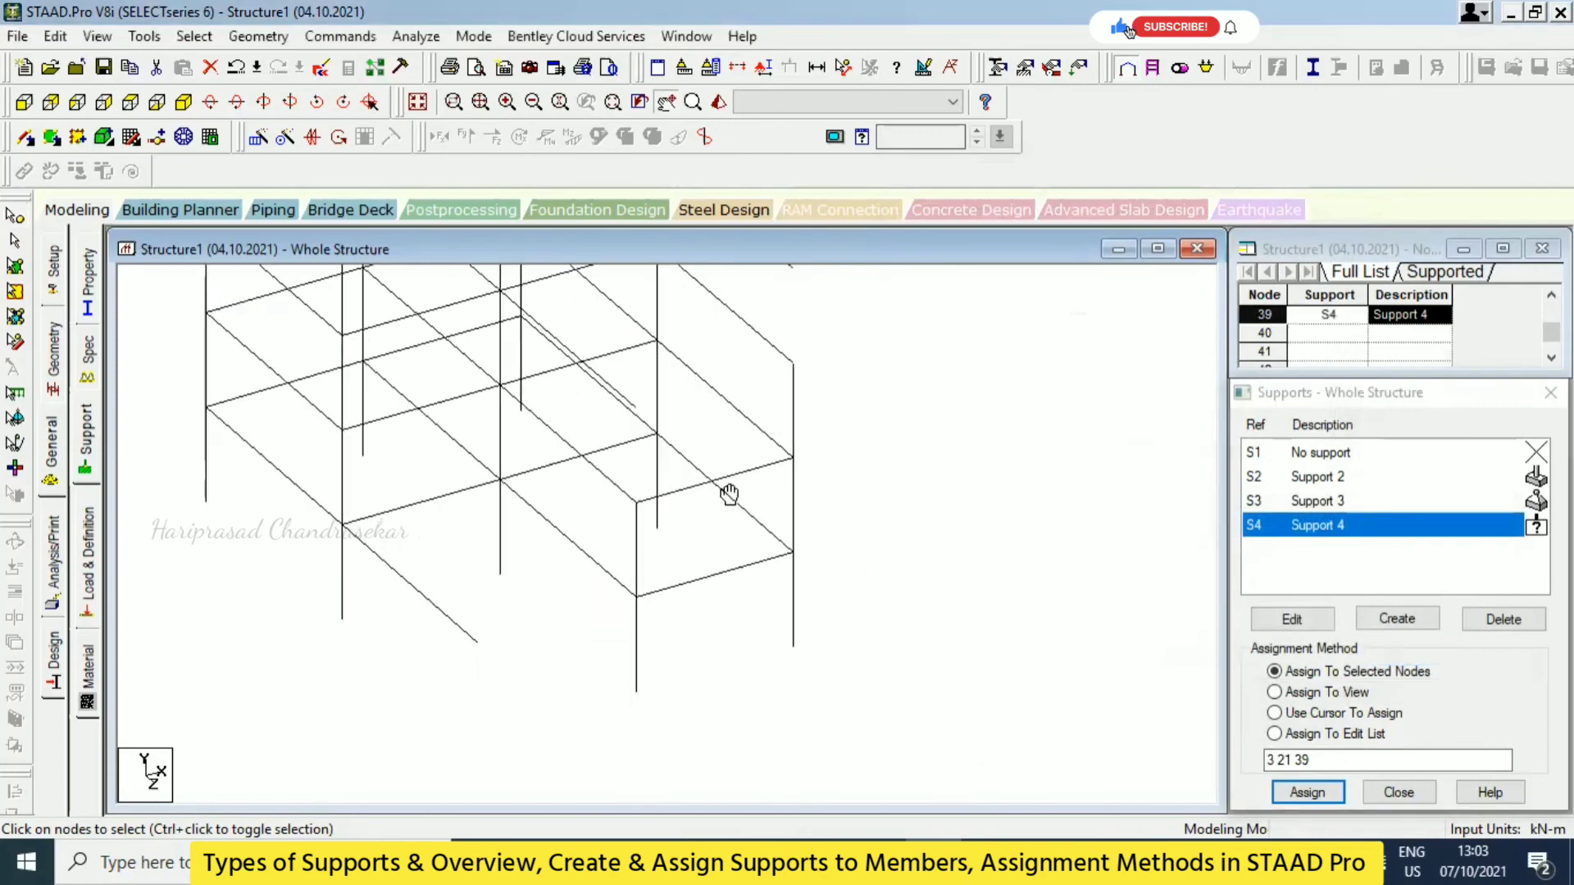
pyautogui.scroll(4, 801, 530)
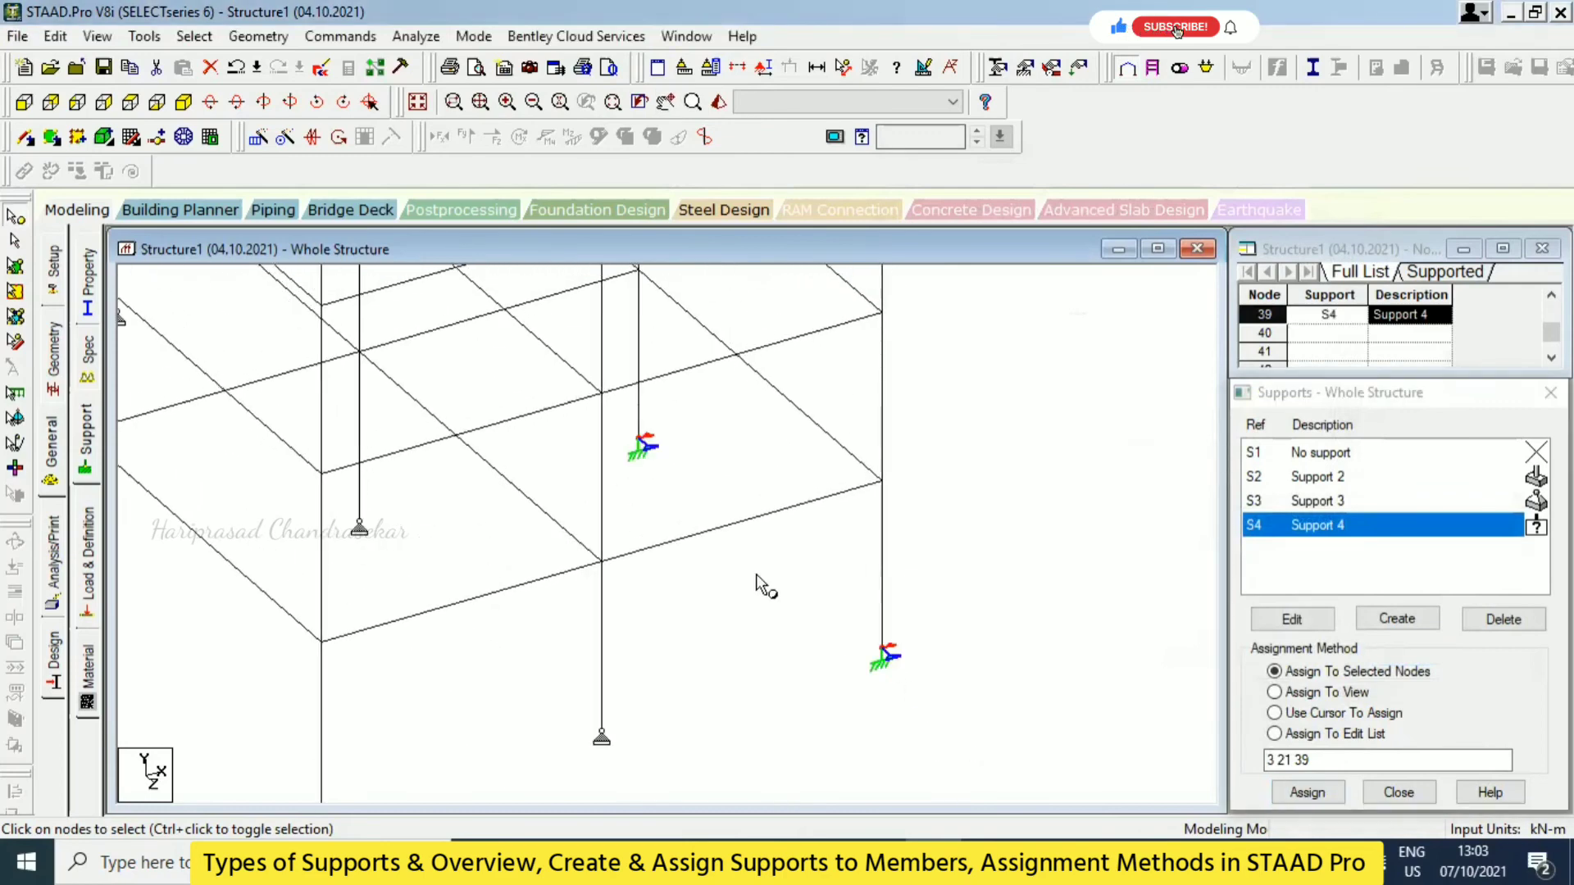
pyautogui.scroll(-5, 819, 477)
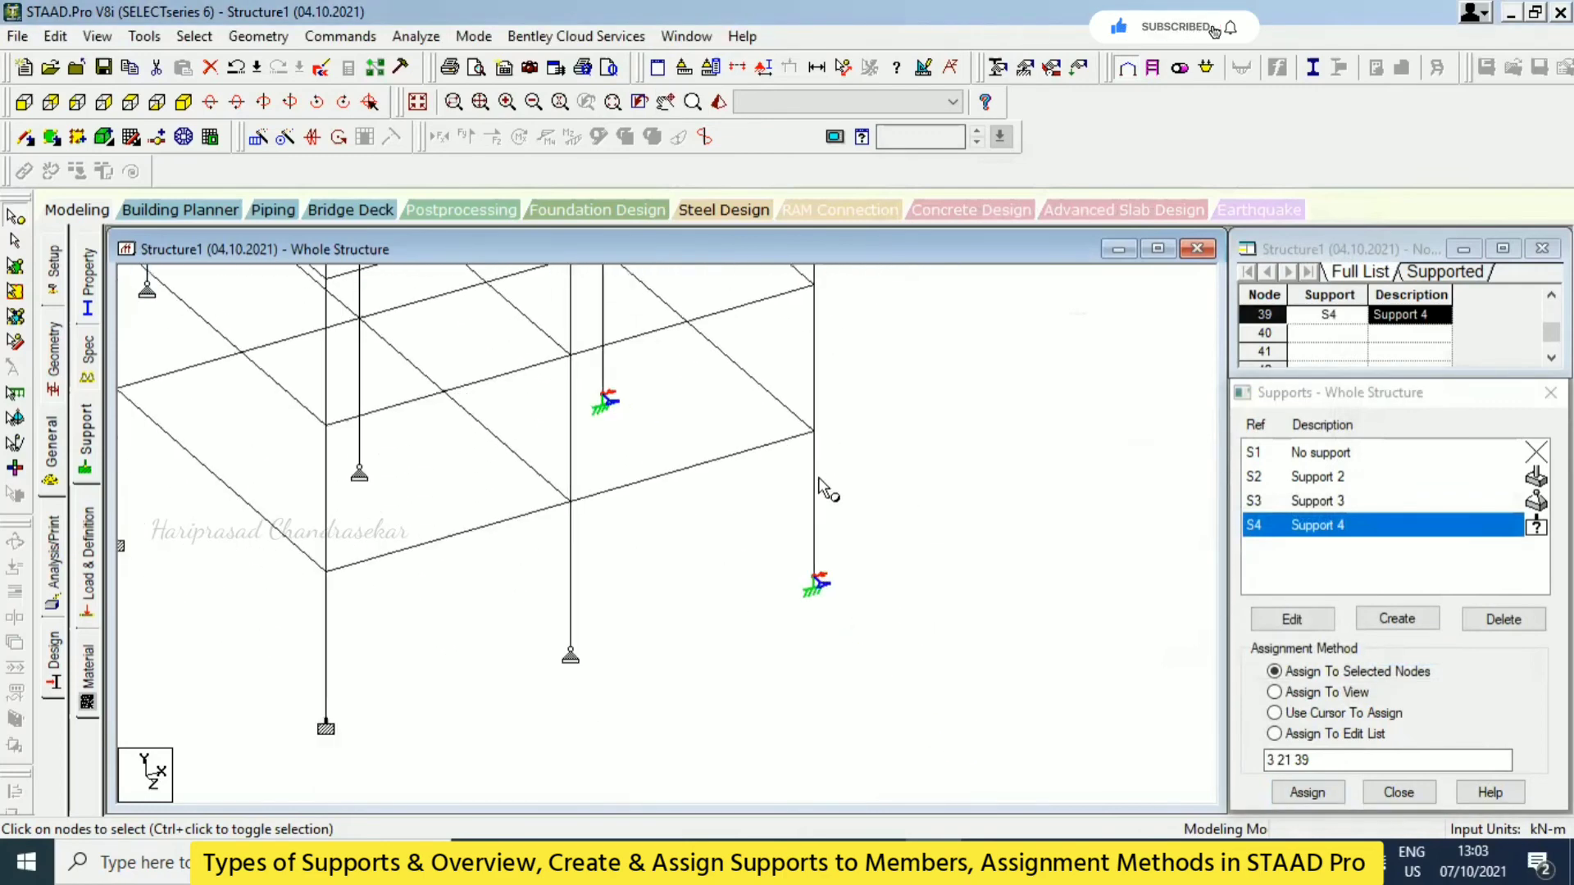
# - Inspect the support symbols at the column bases, and review the release settings of the Fixed But support without changing them
pyautogui.scroll(-3, 799, 468)
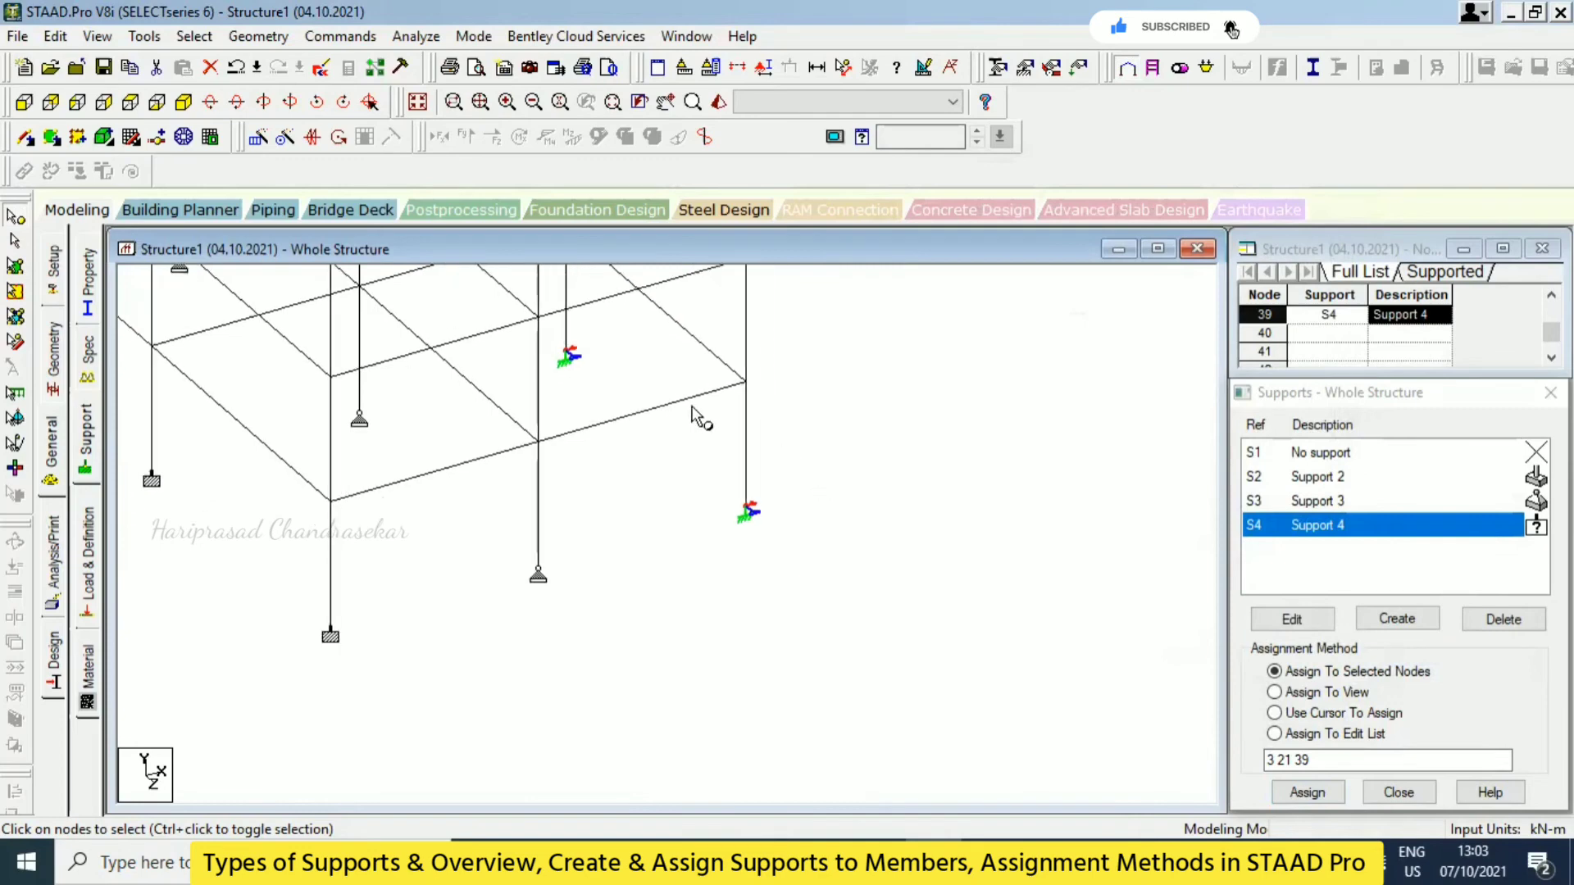
pyautogui.scroll(6, 787, 537)
pyautogui.scroll(-5, 824, 623)
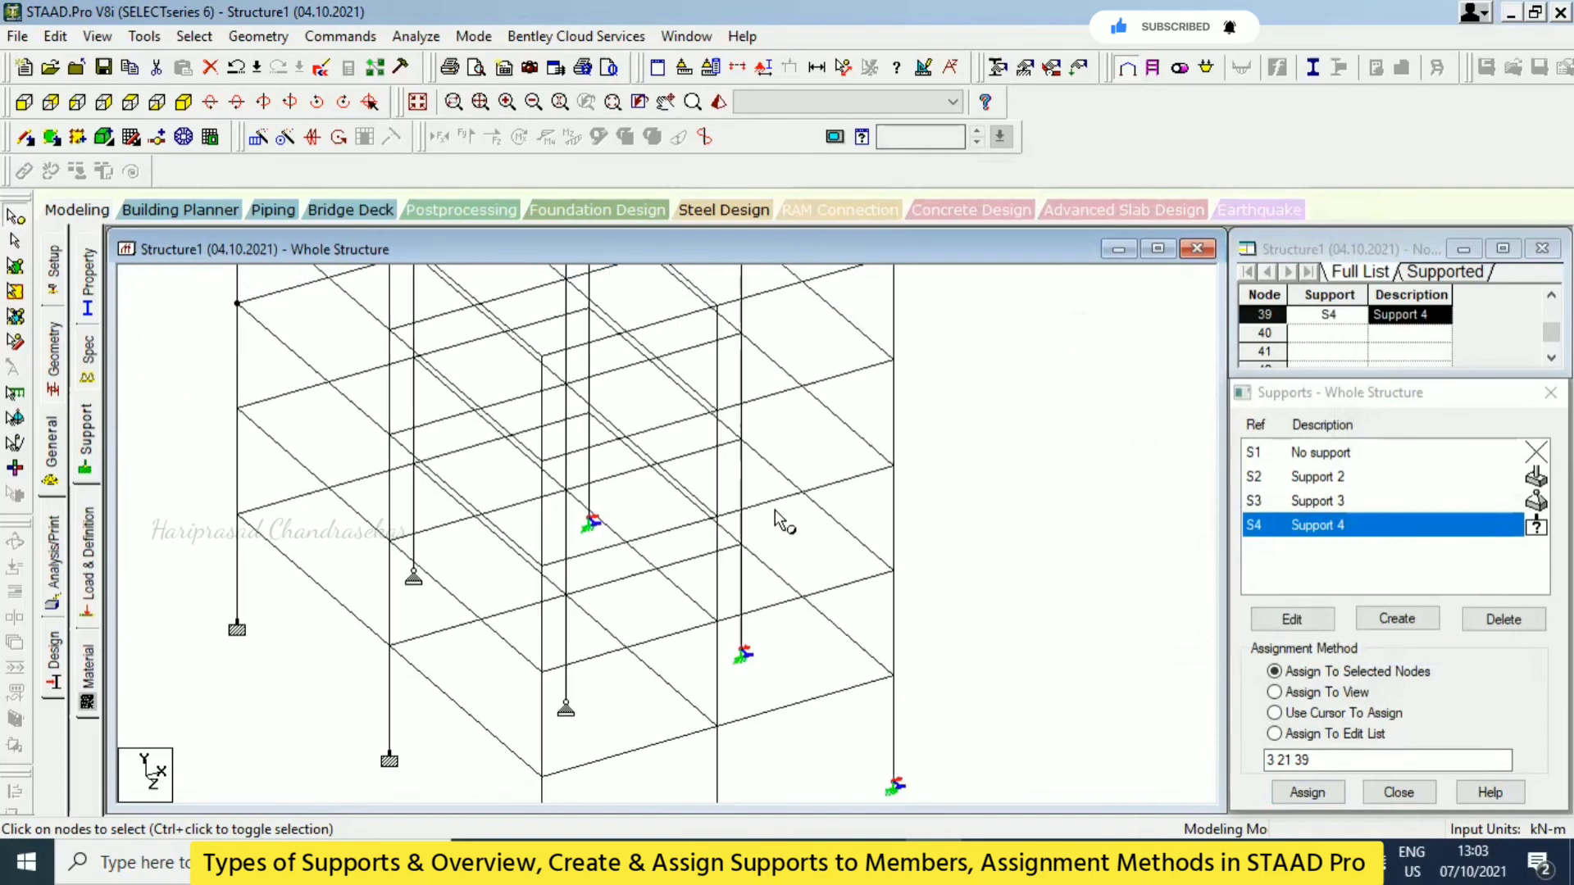
pyautogui.scroll(4, 811, 627)
pyautogui.scroll(-4, 816, 624)
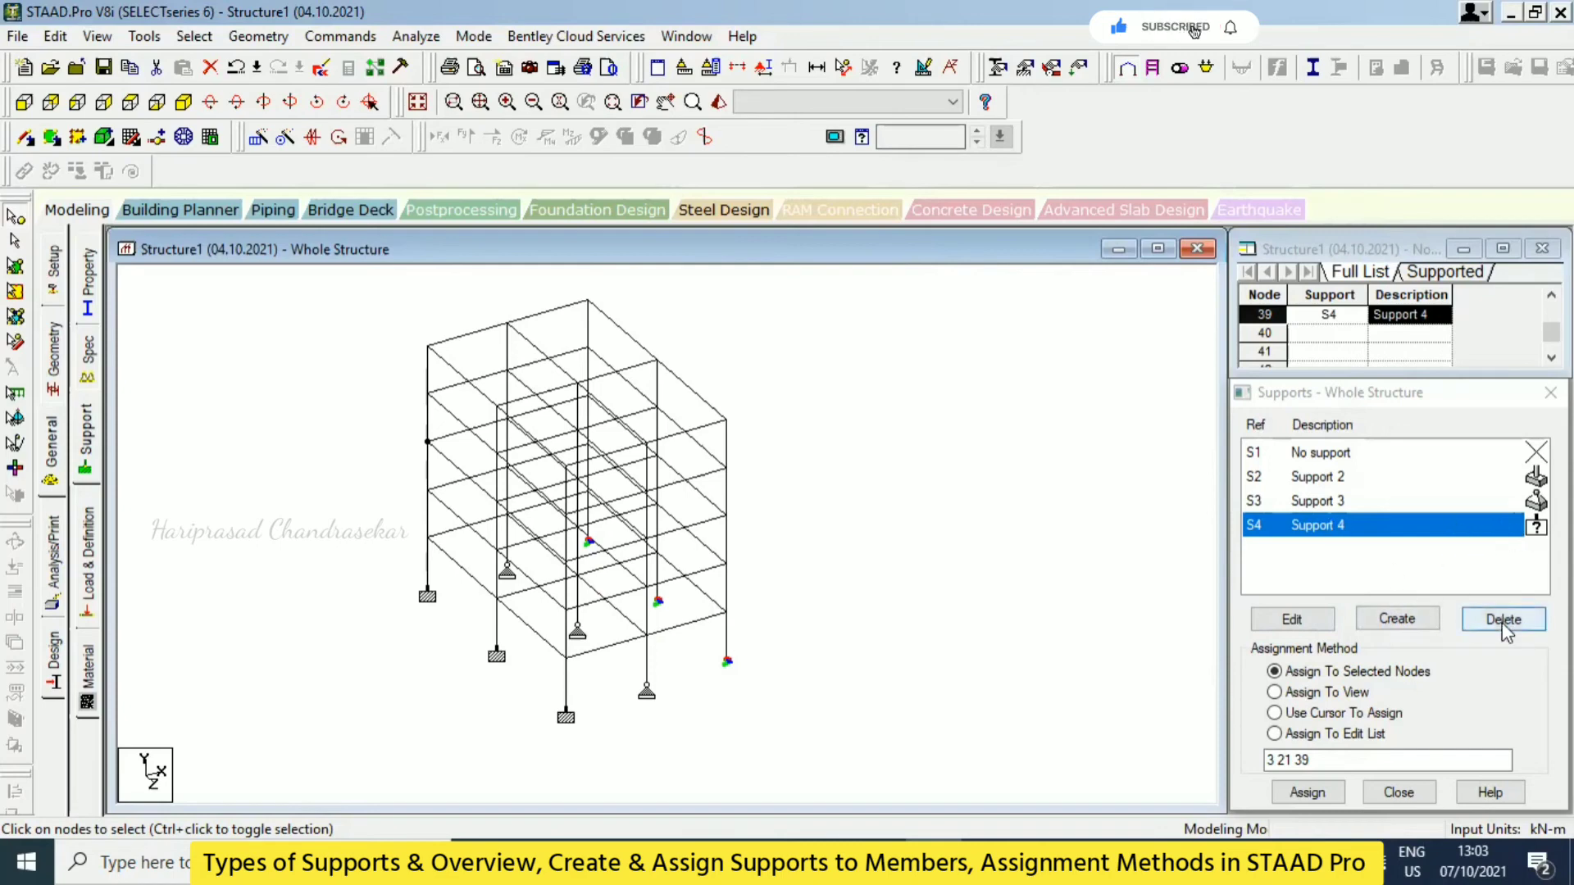
pyautogui.click(1323, 621)
pyautogui.moveTo(1275, 408); pyautogui.dragTo(990, 273)
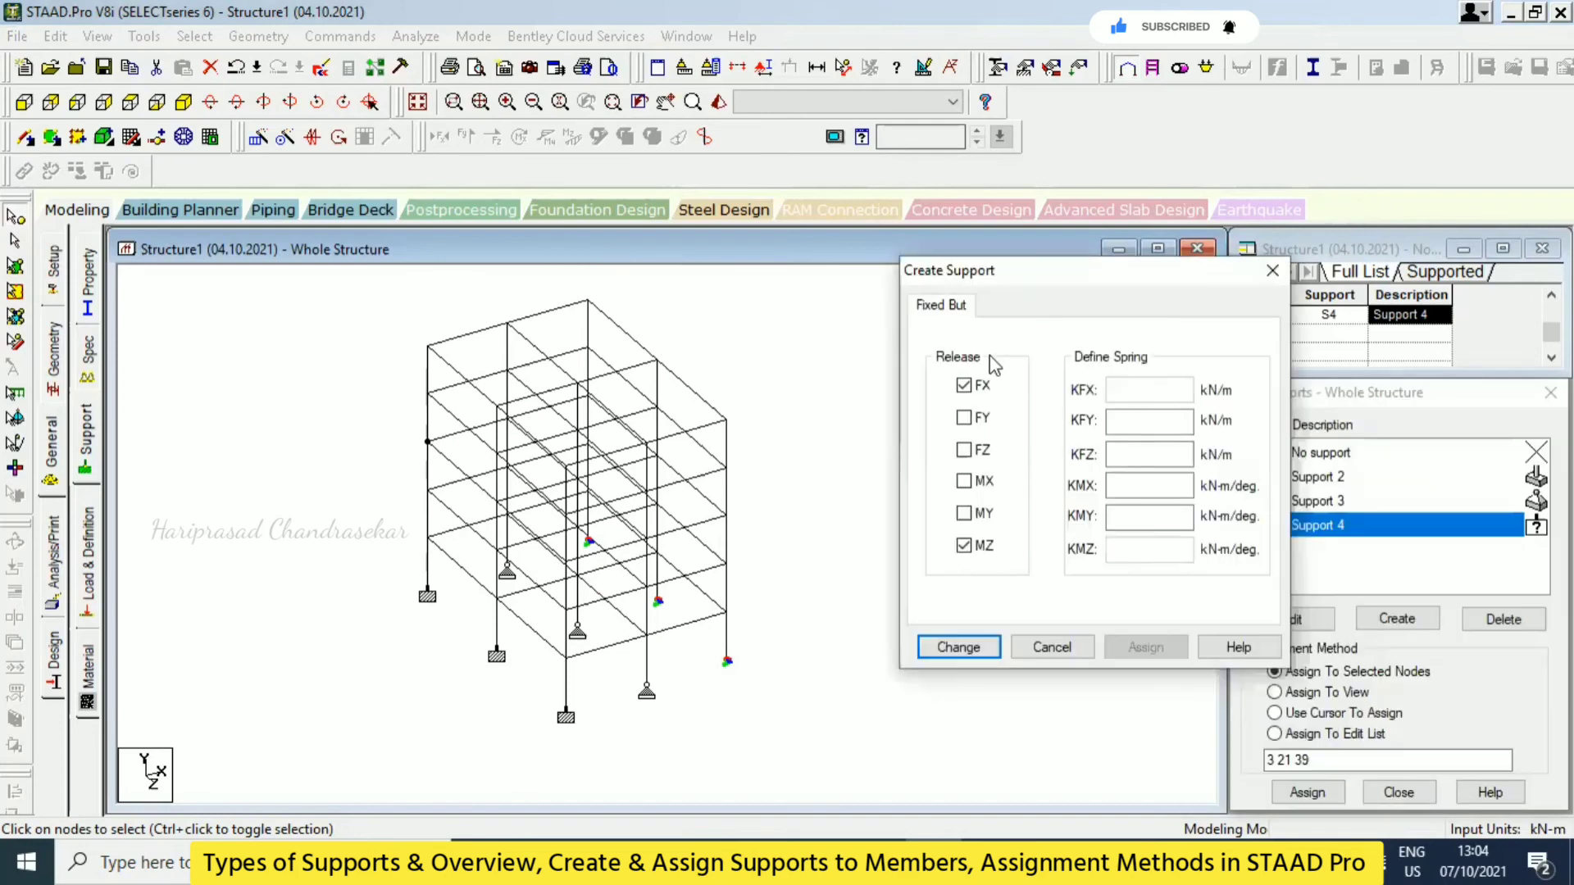
pyautogui.click(1081, 654)
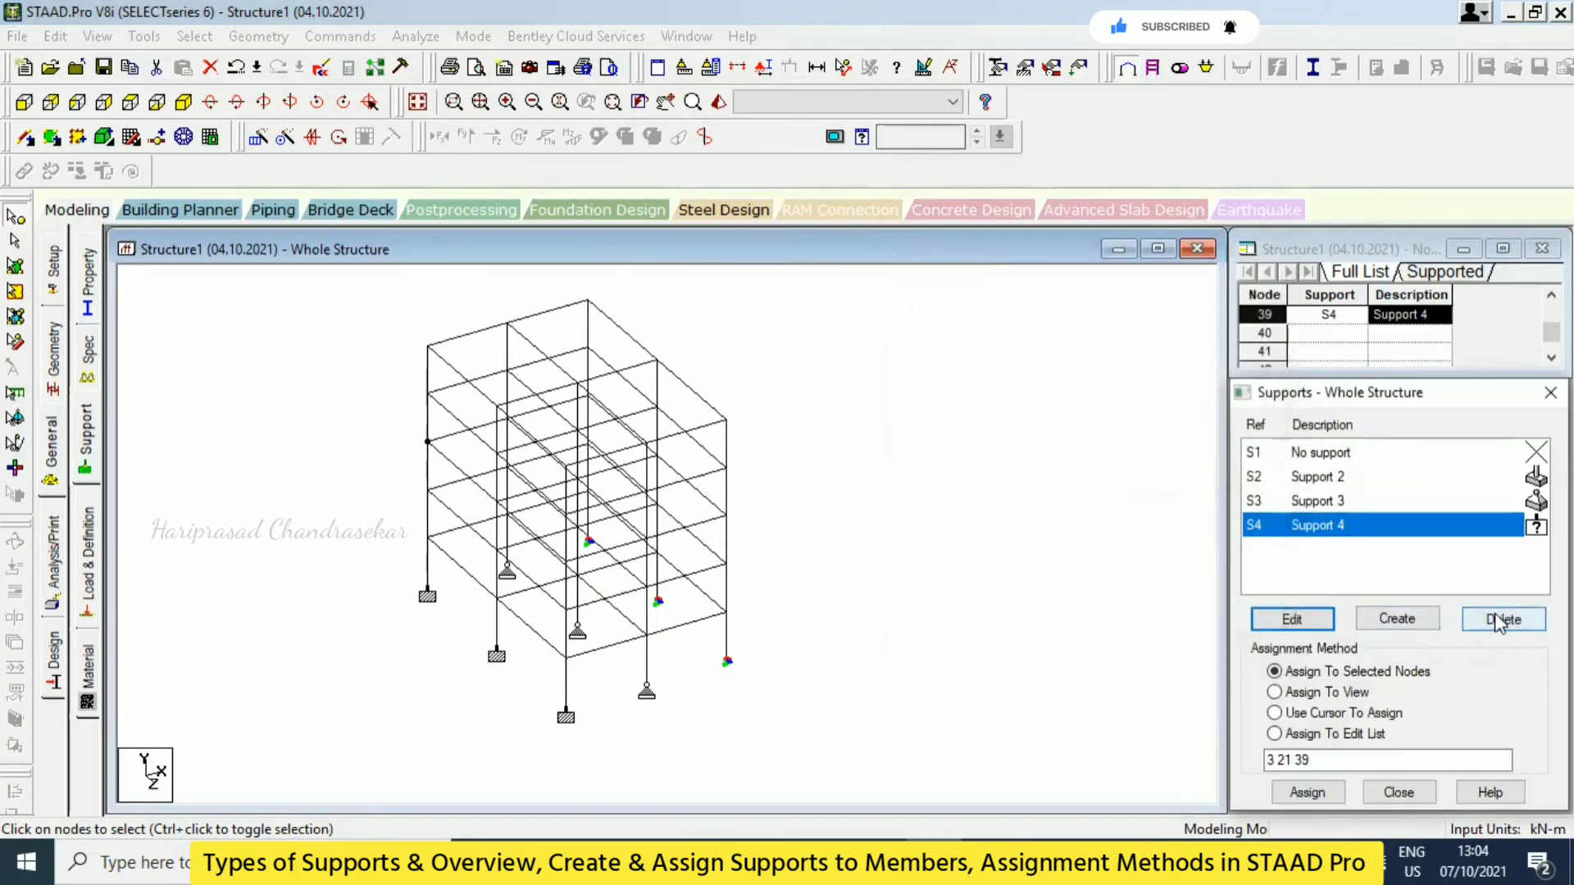
# - Delete the Fixed But, fixed and pinned support definitions from the structure
pyautogui.click(1501, 622)
pyautogui.click(1417, 662)
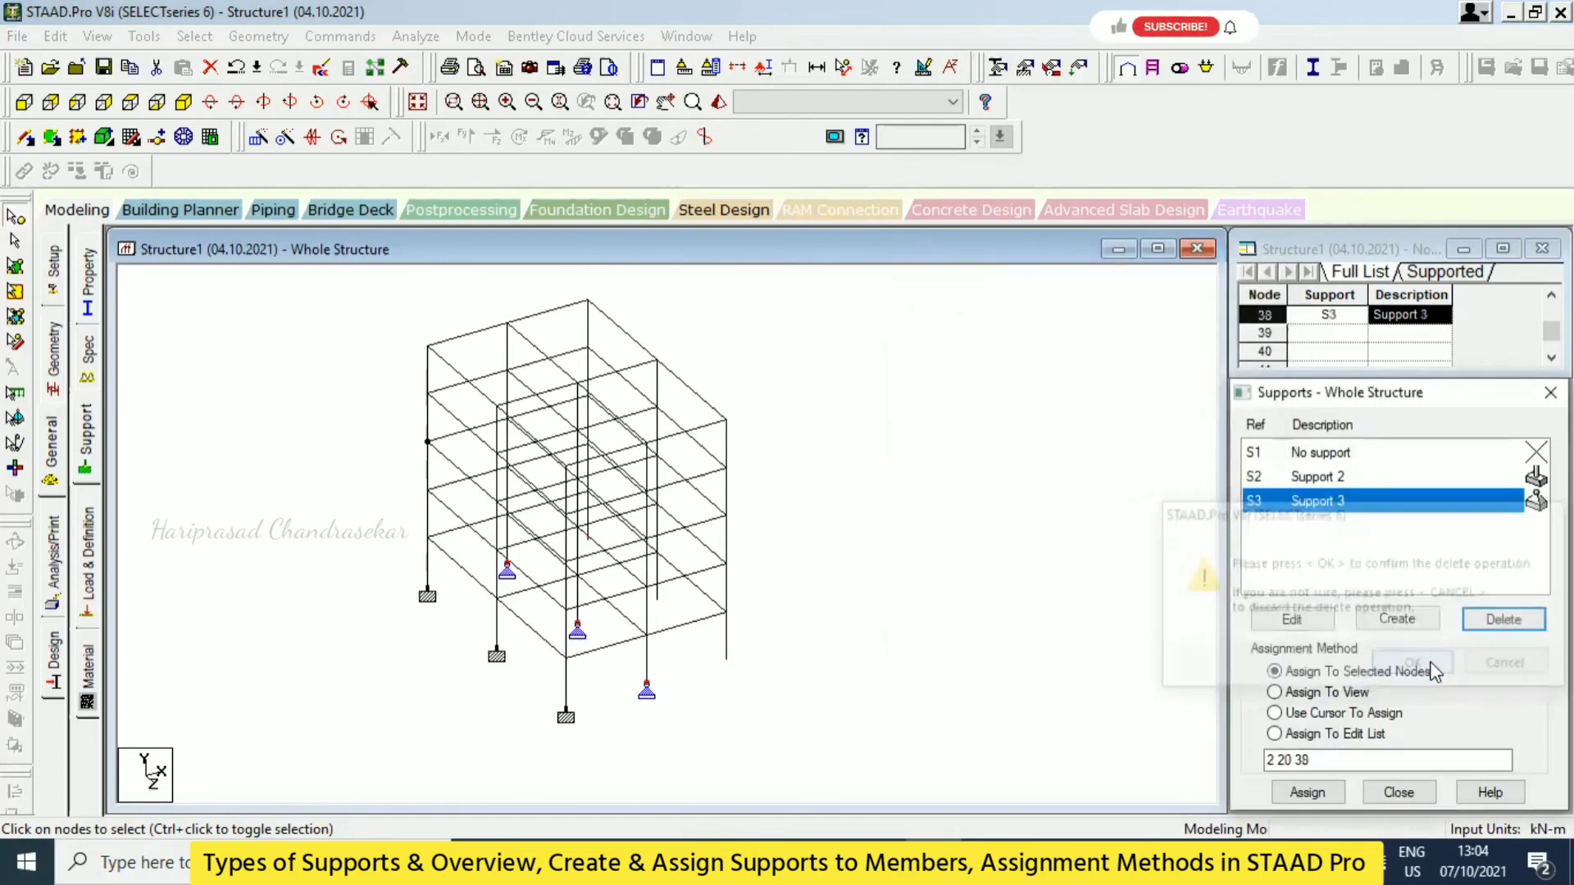
pyautogui.click(1410, 477)
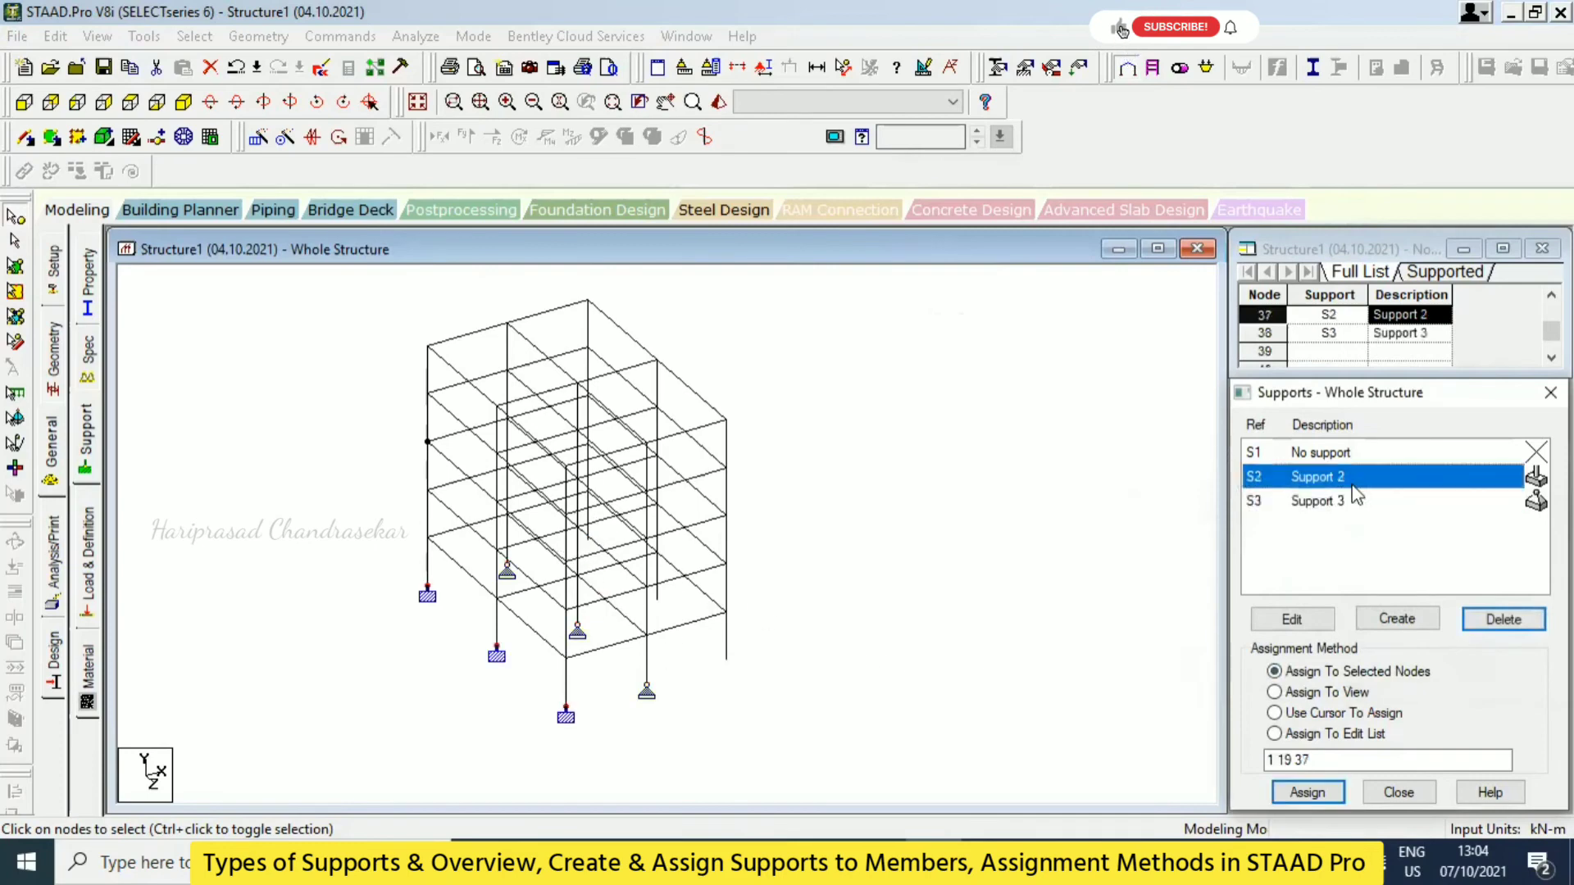
pyautogui.click(1504, 619)
pyautogui.click(1417, 665)
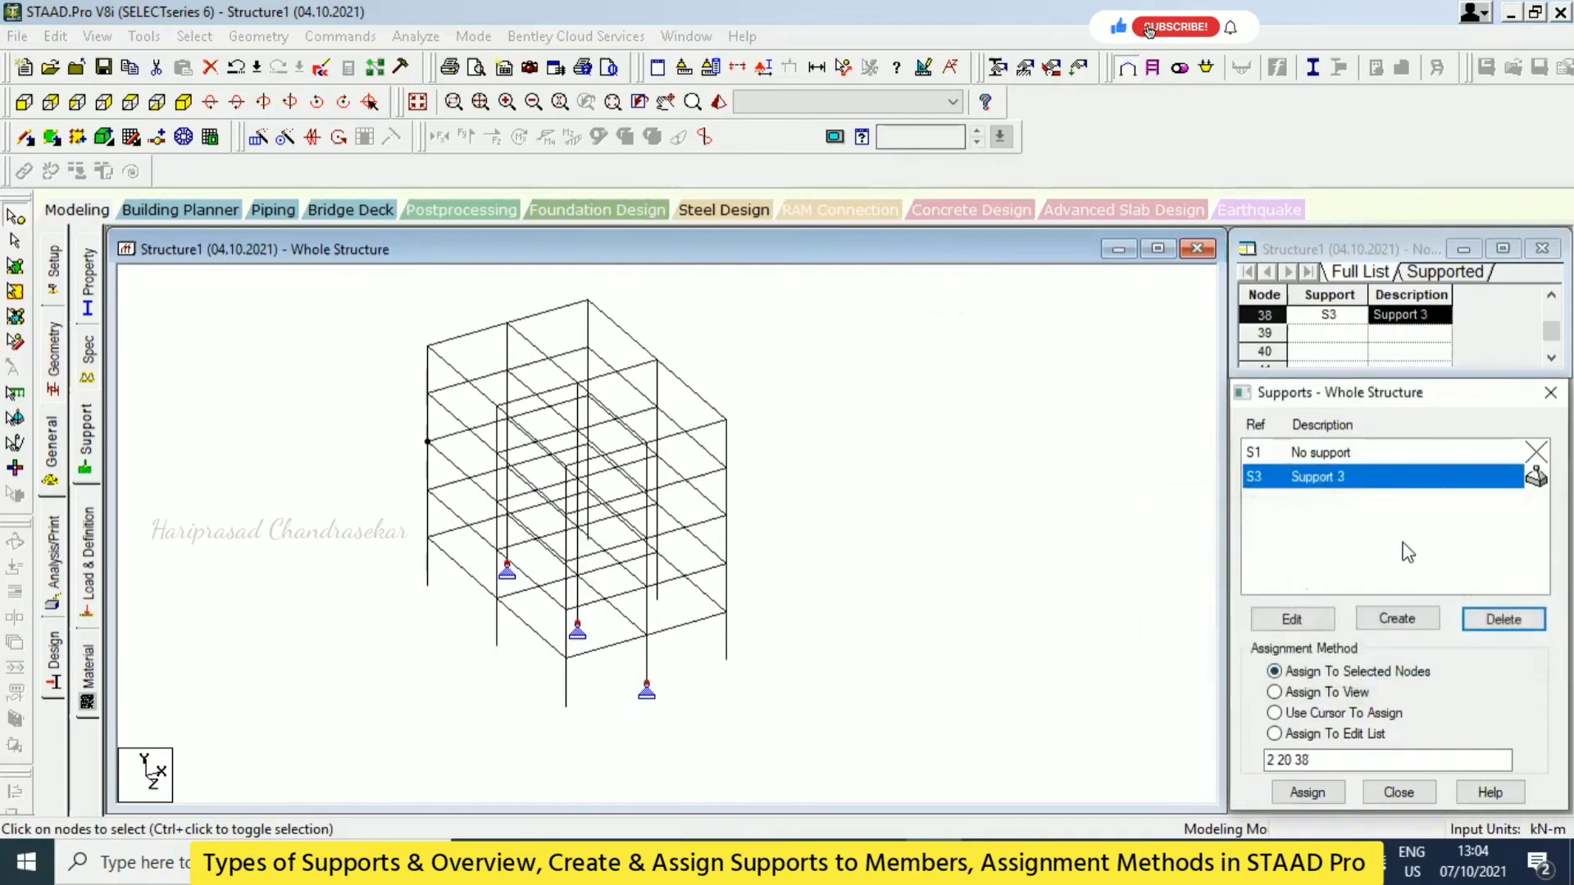
pyautogui.click(1430, 667)
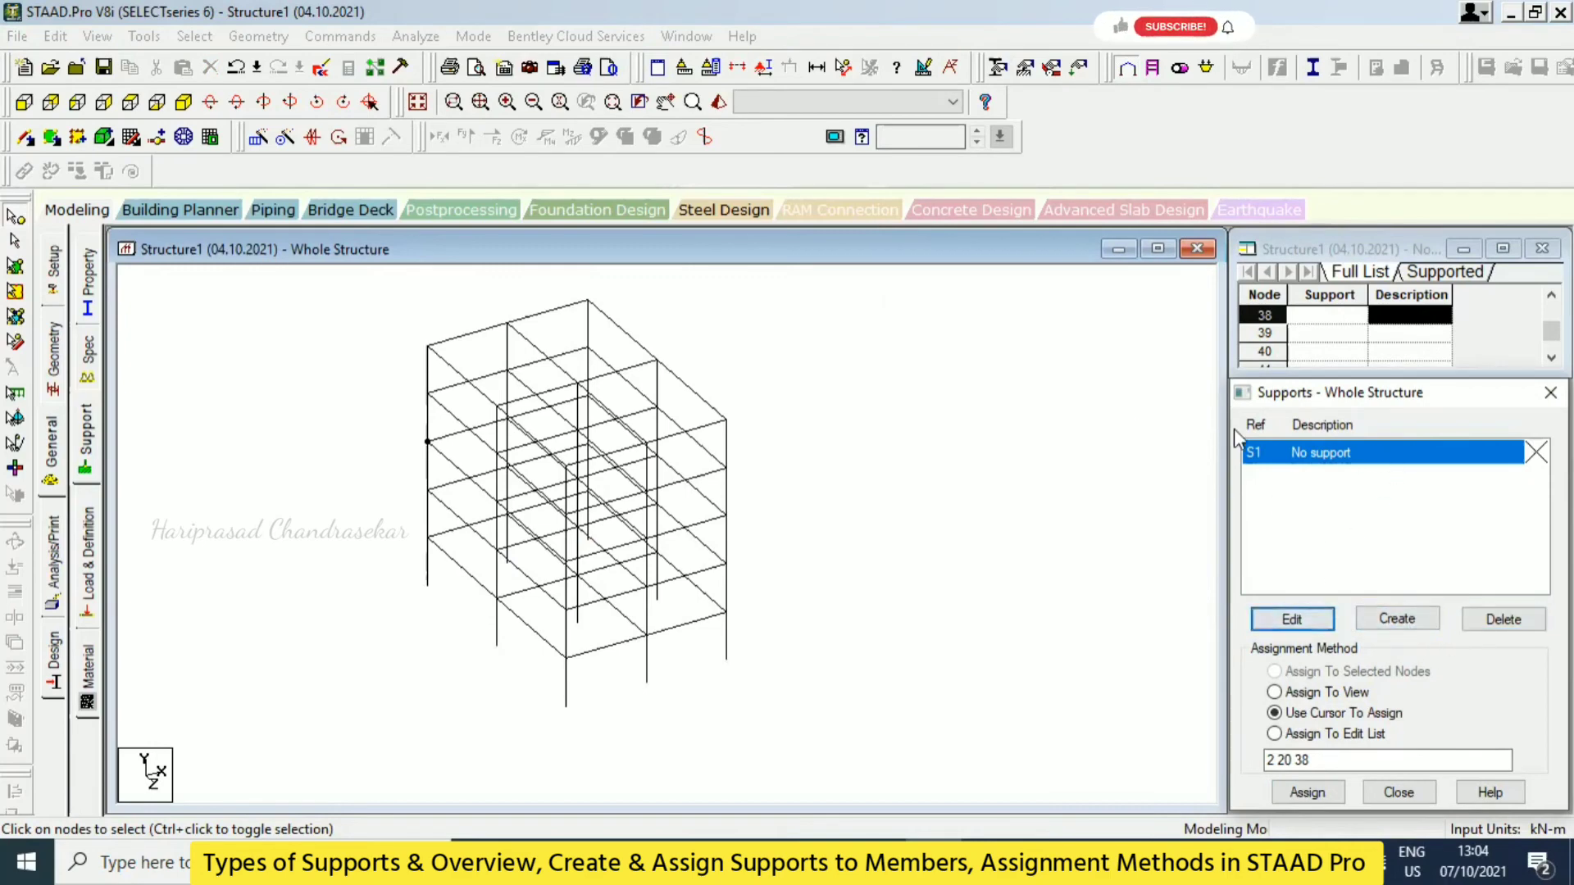
# - Create a fixed support, assign it to all column base nodes selected in the front view, and return to the isometric view
pyautogui.click(1426, 618)
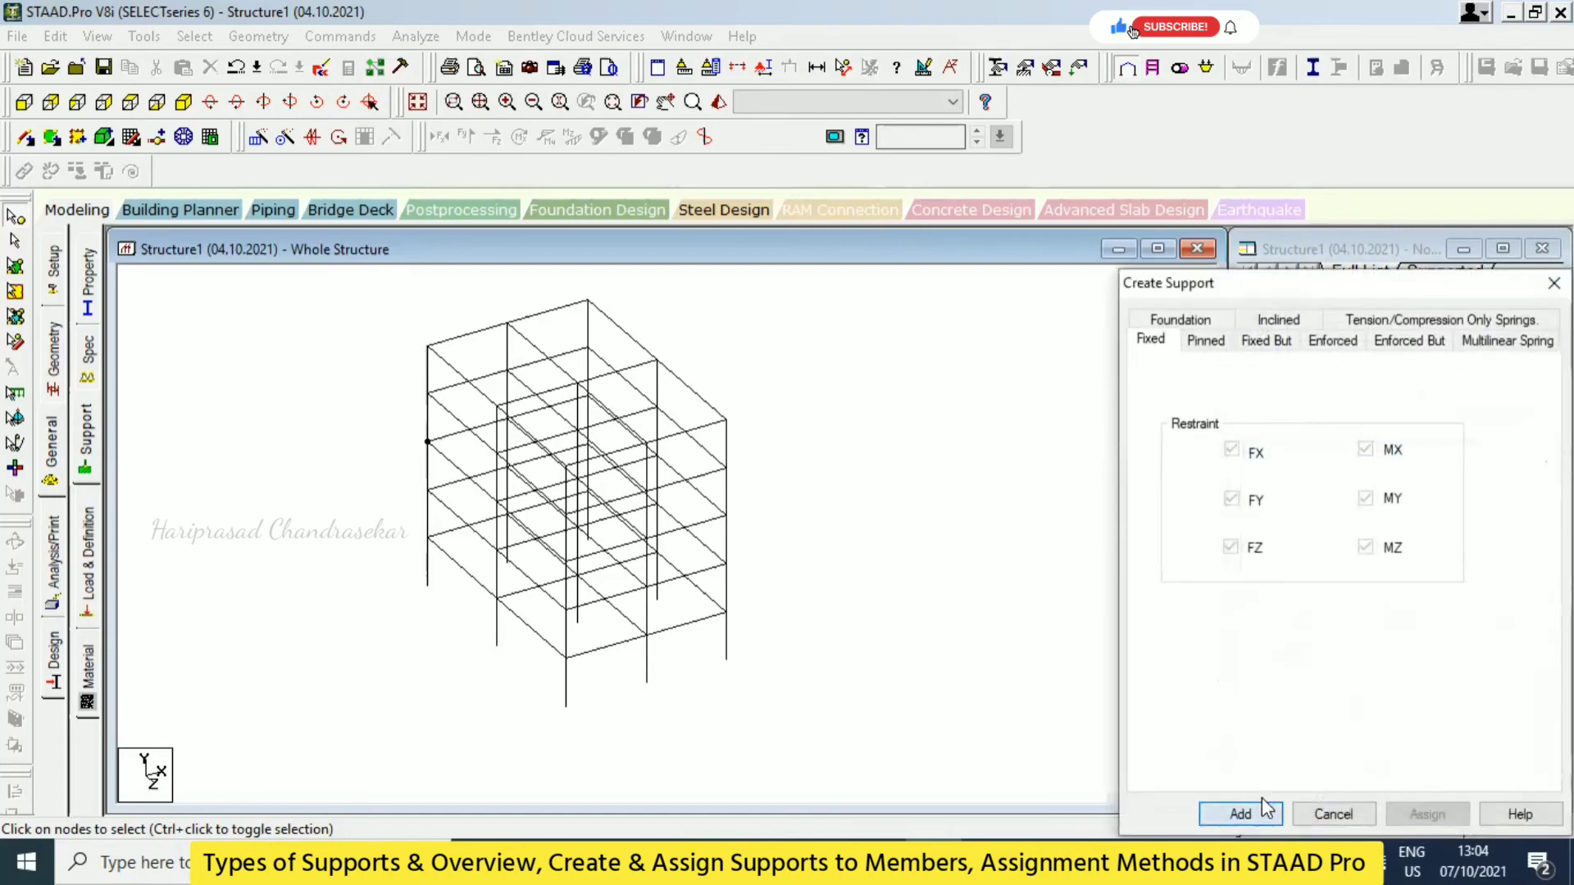
pyautogui.click(1241, 813)
pyautogui.click(23, 102)
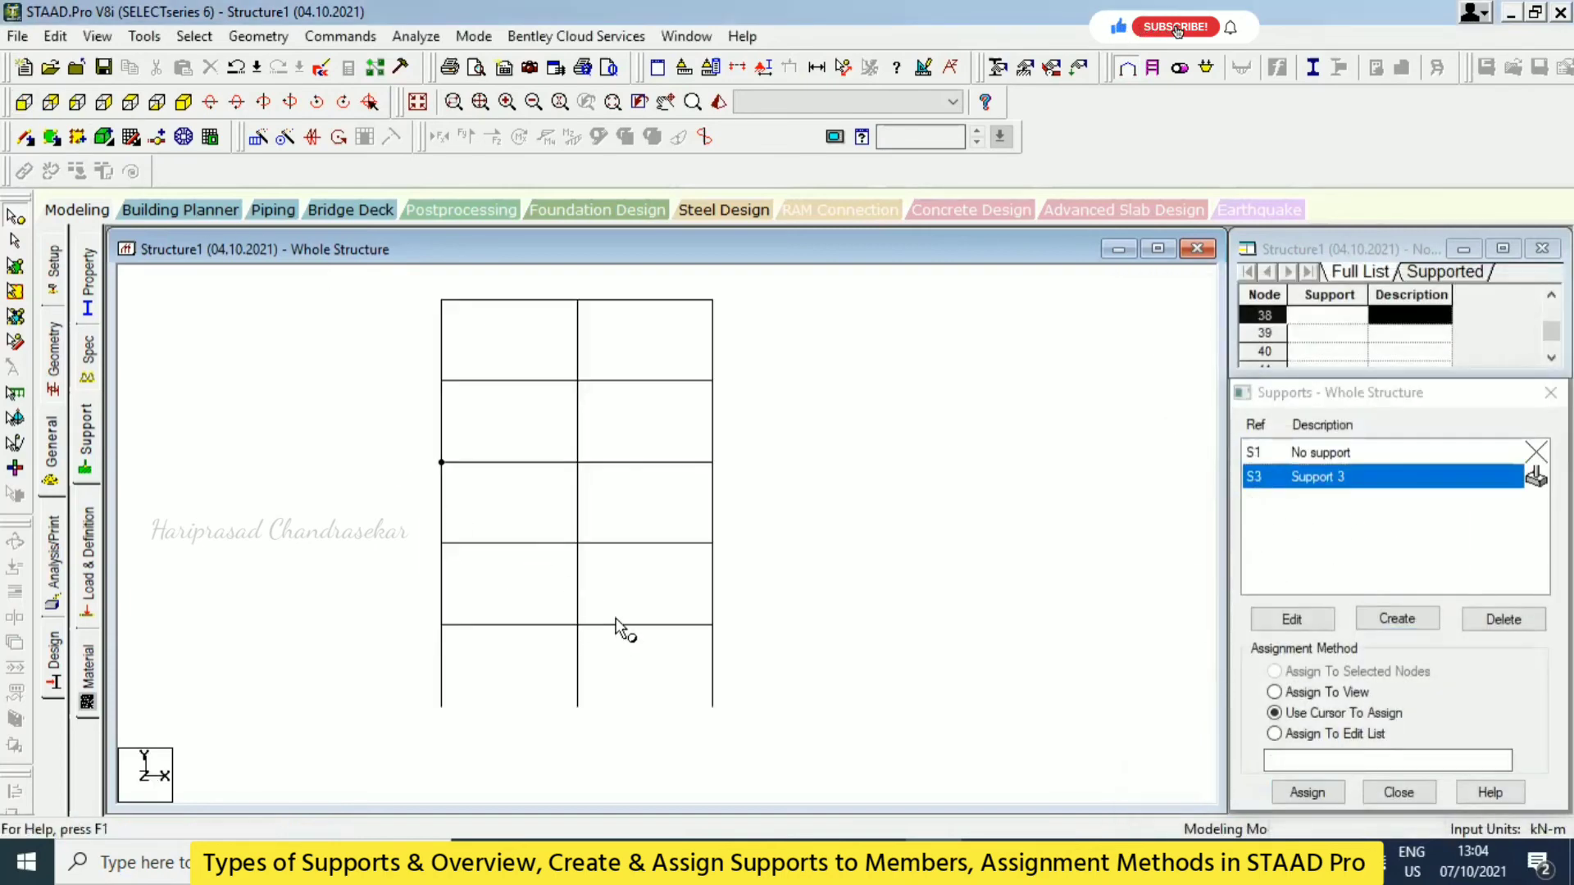
pyautogui.moveTo(742, 664); pyautogui.dragTo(404, 745)
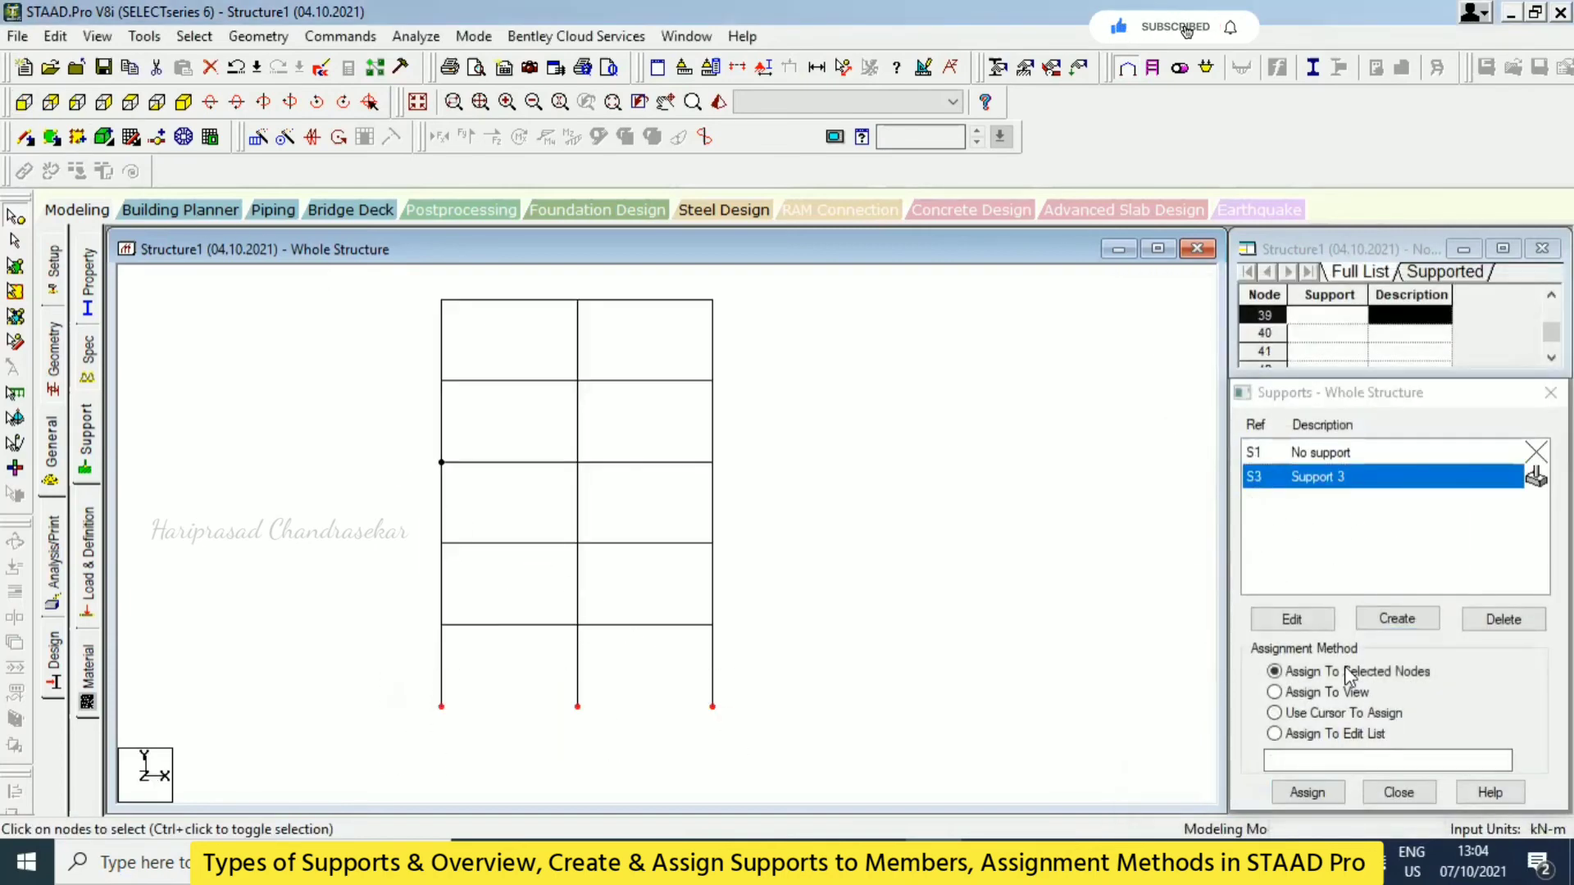
pyautogui.click(1325, 790)
pyautogui.click(1403, 661)
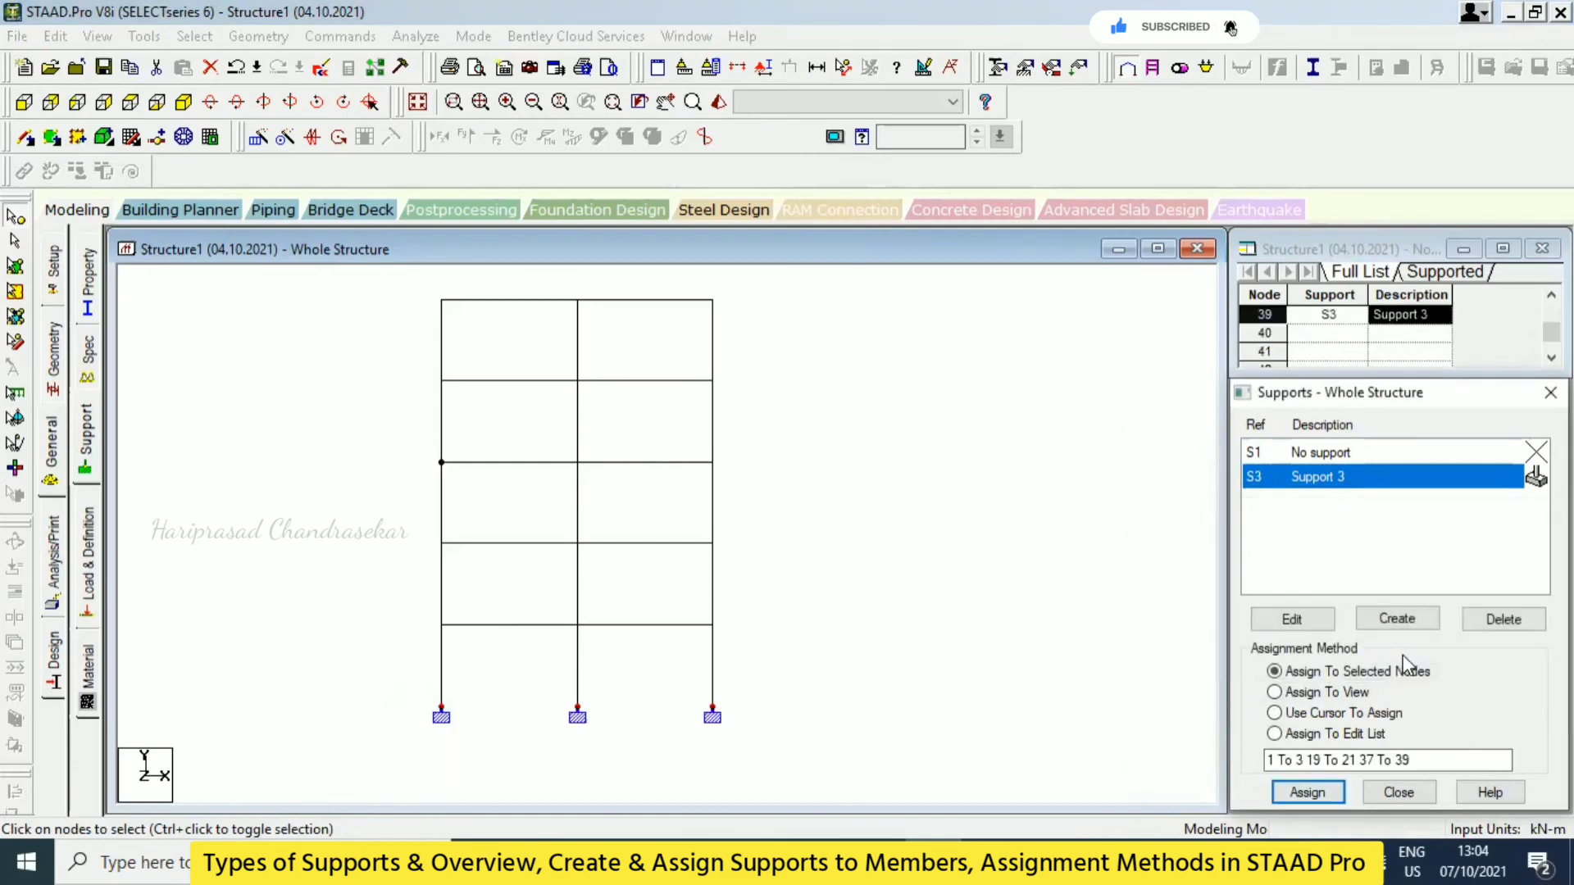
pyautogui.click(182, 103)
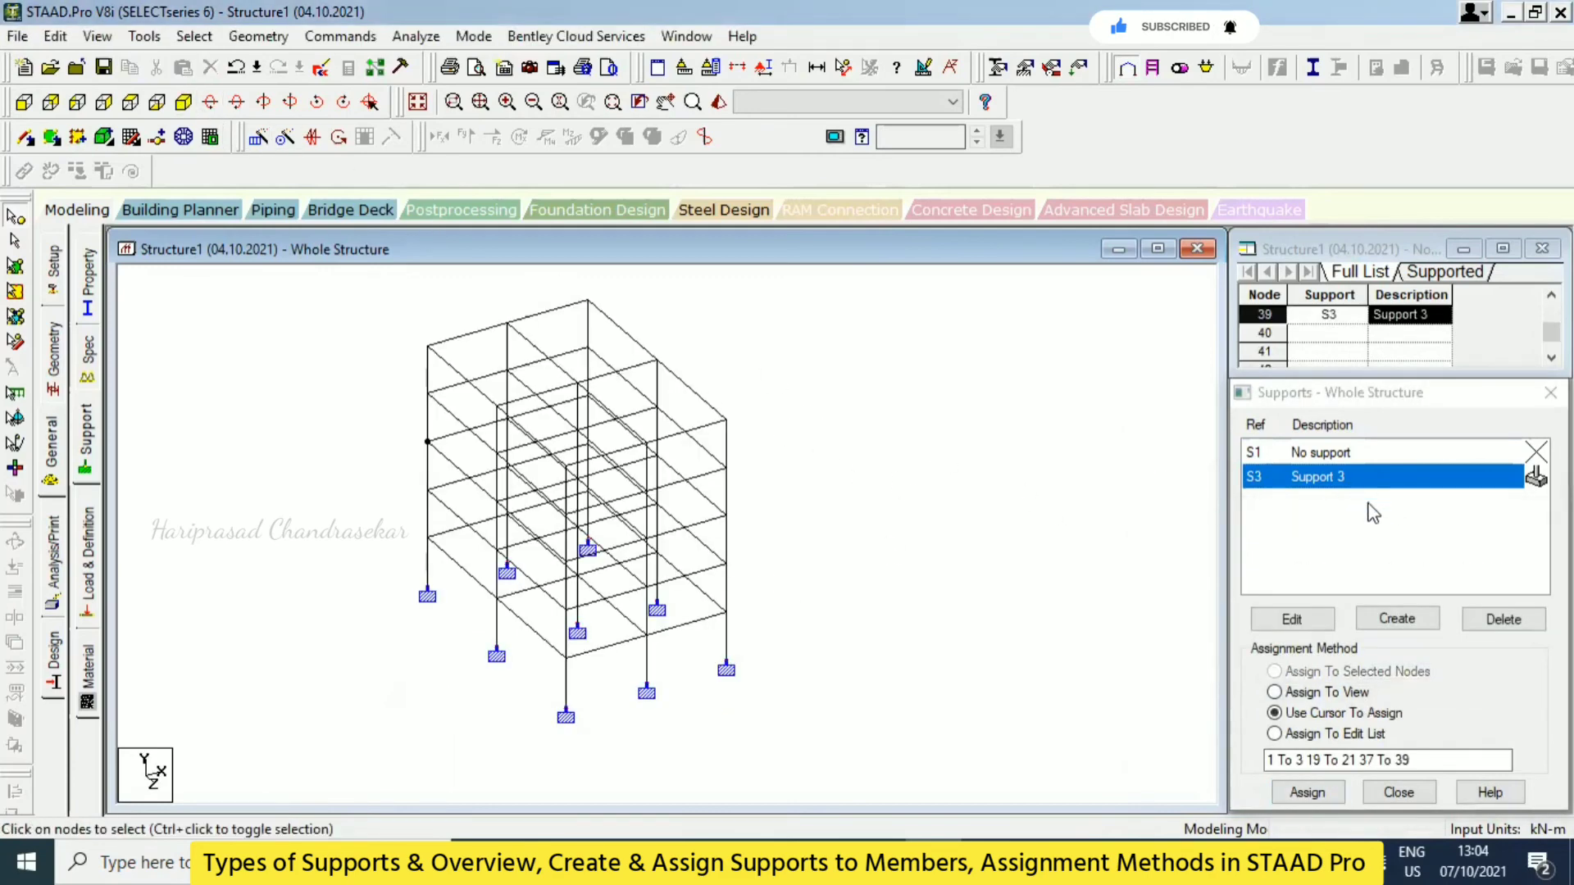
# - Remove all supports from the structure by assigning No support with the Assign To View method
pyautogui.click(1338, 454)
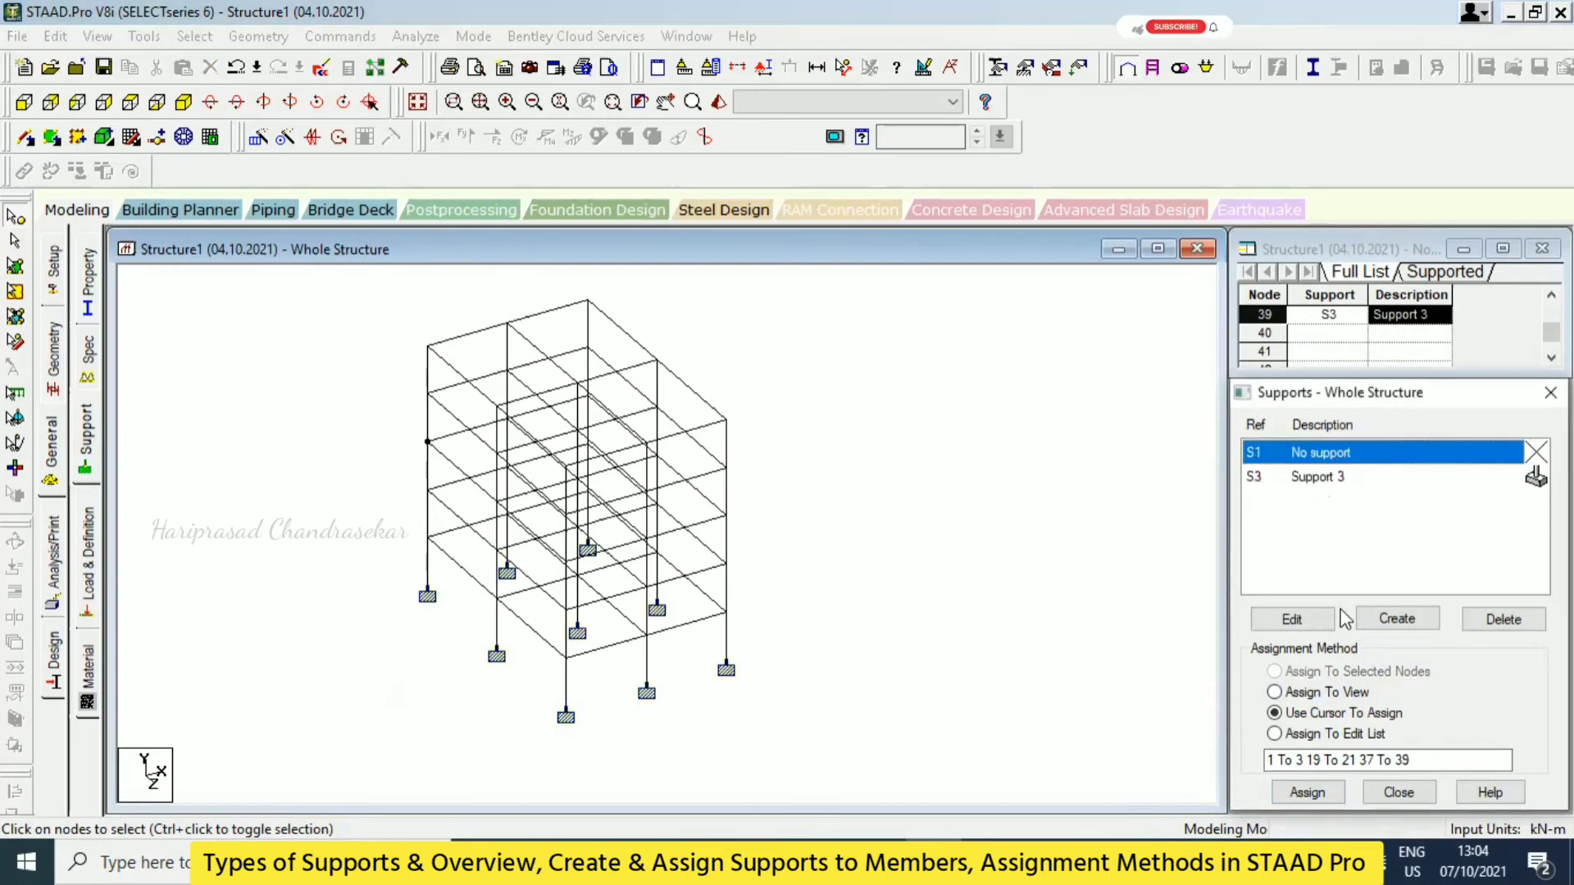
pyautogui.click(1310, 693)
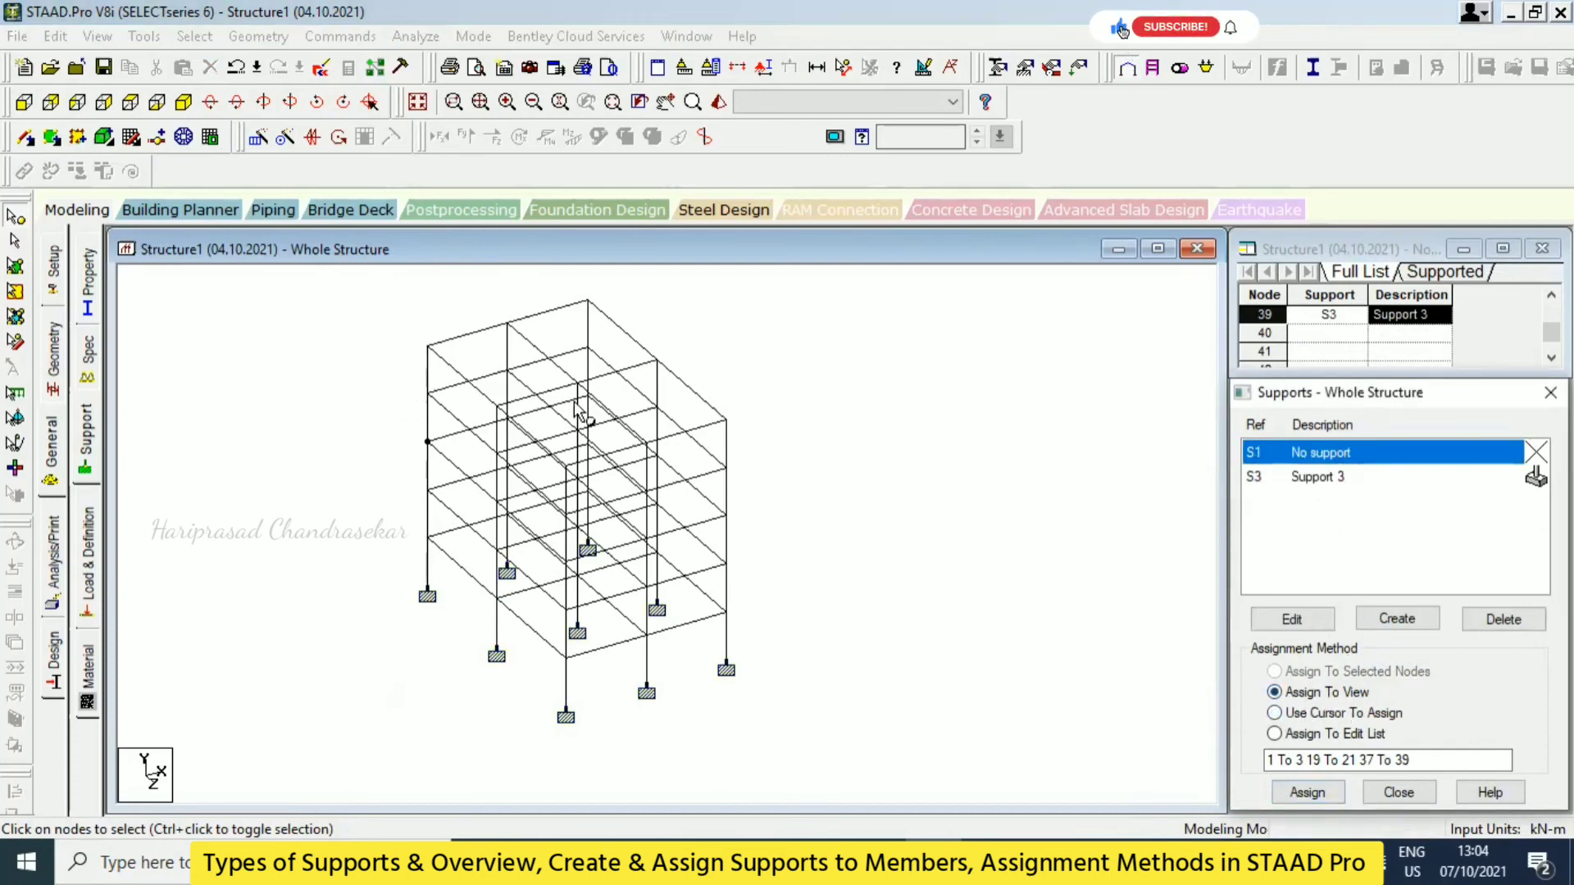
pyautogui.click(1308, 792)
pyautogui.click(1385, 653)
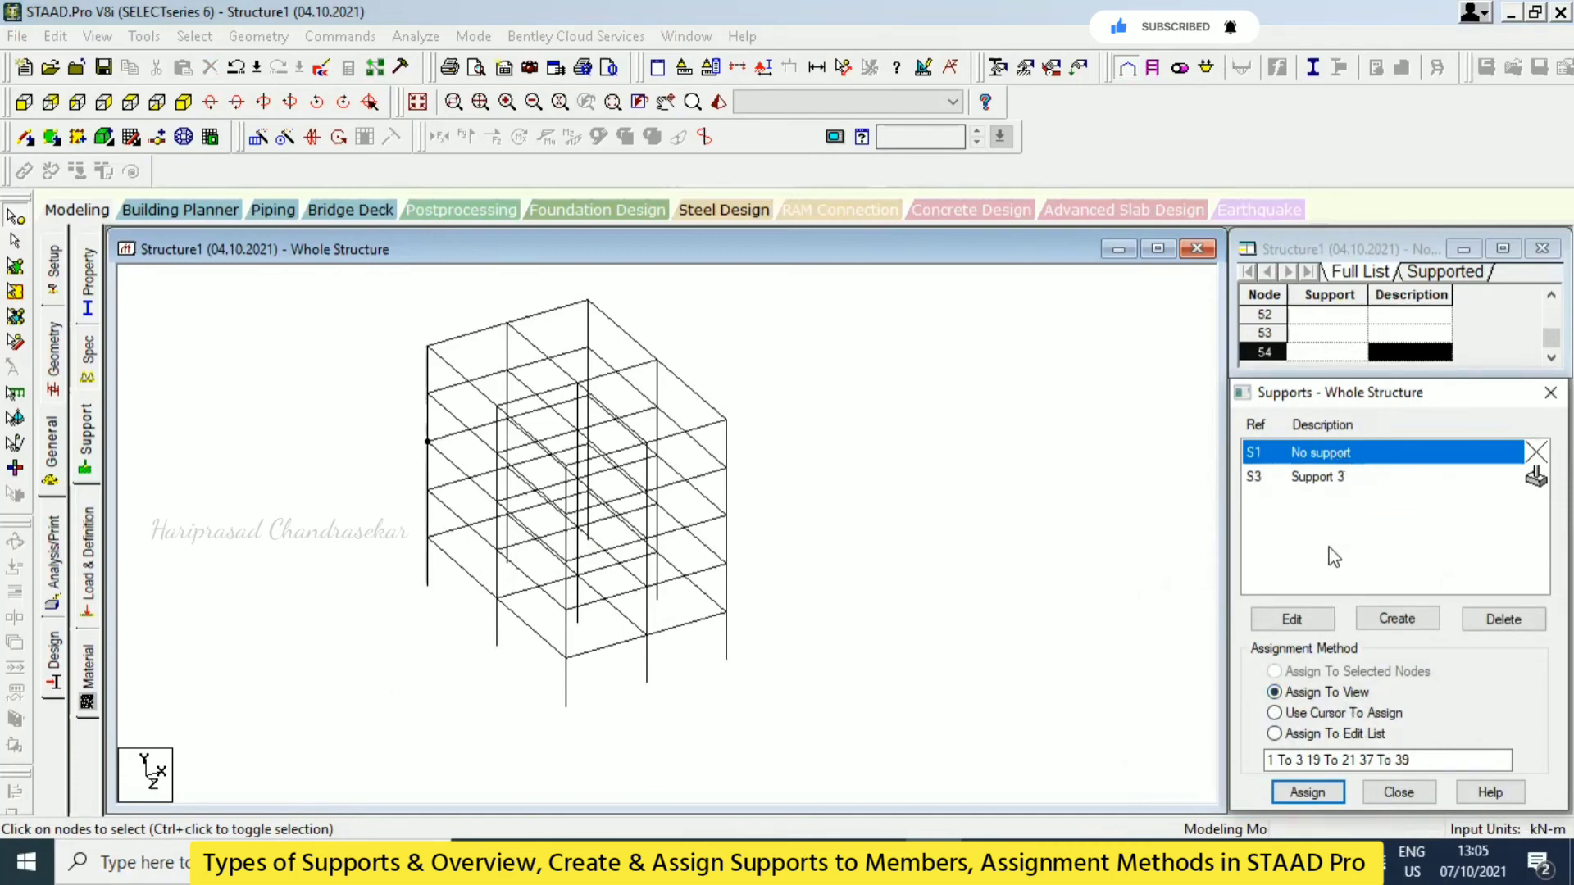
# - Assign the fixed support to base nodes 37, 38, 39 and 19 with the Use Cursor To Assign method
pyautogui.click(1310, 484)
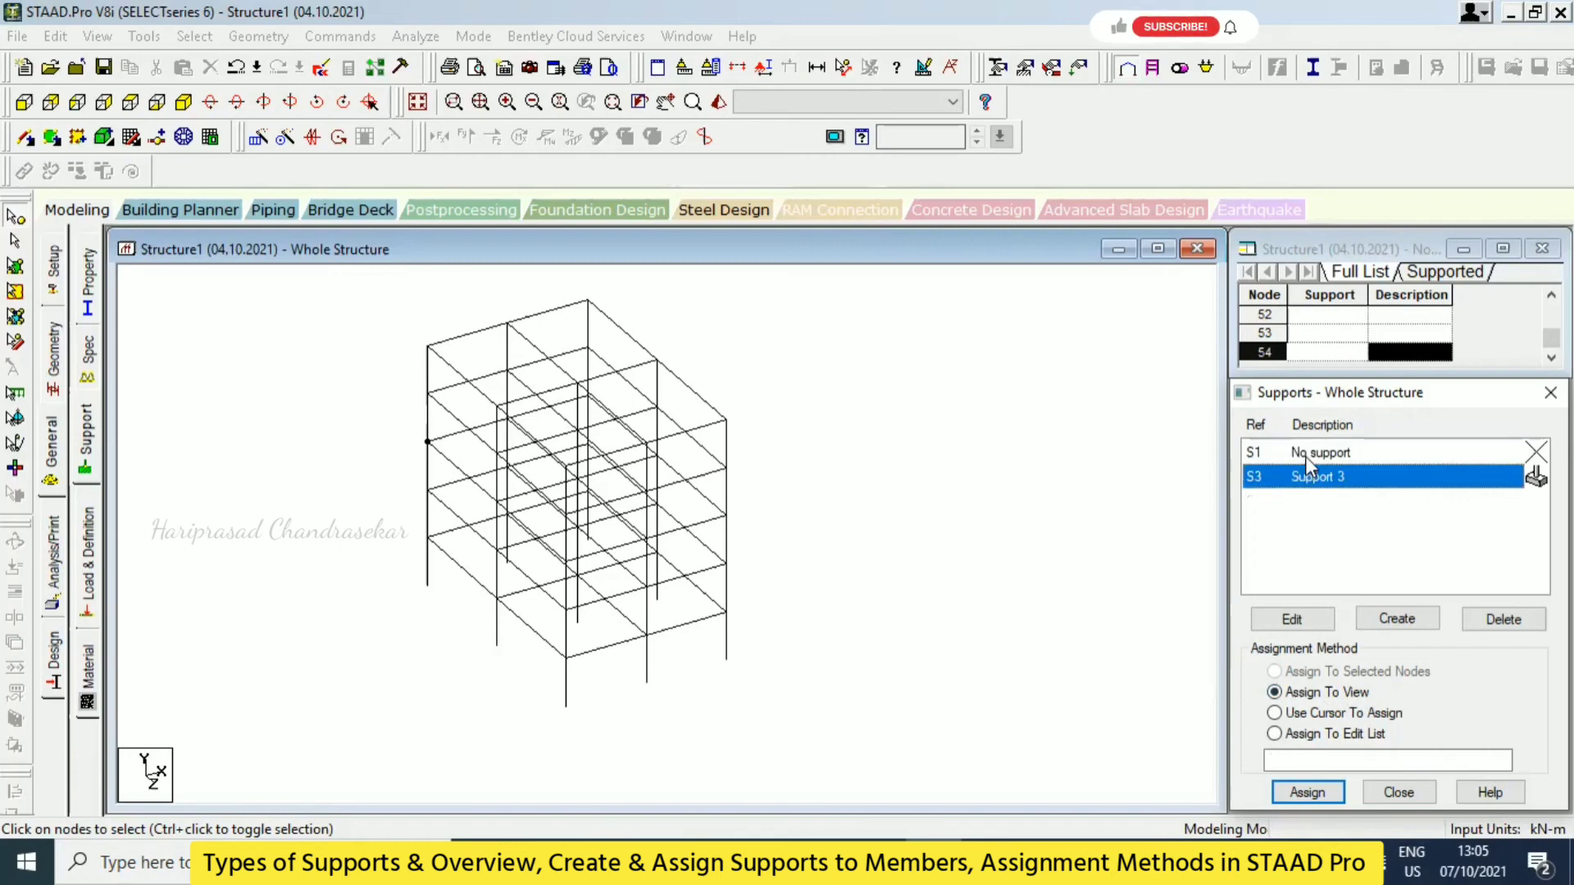
pyautogui.click(1304, 653)
pyautogui.click(686, 464)
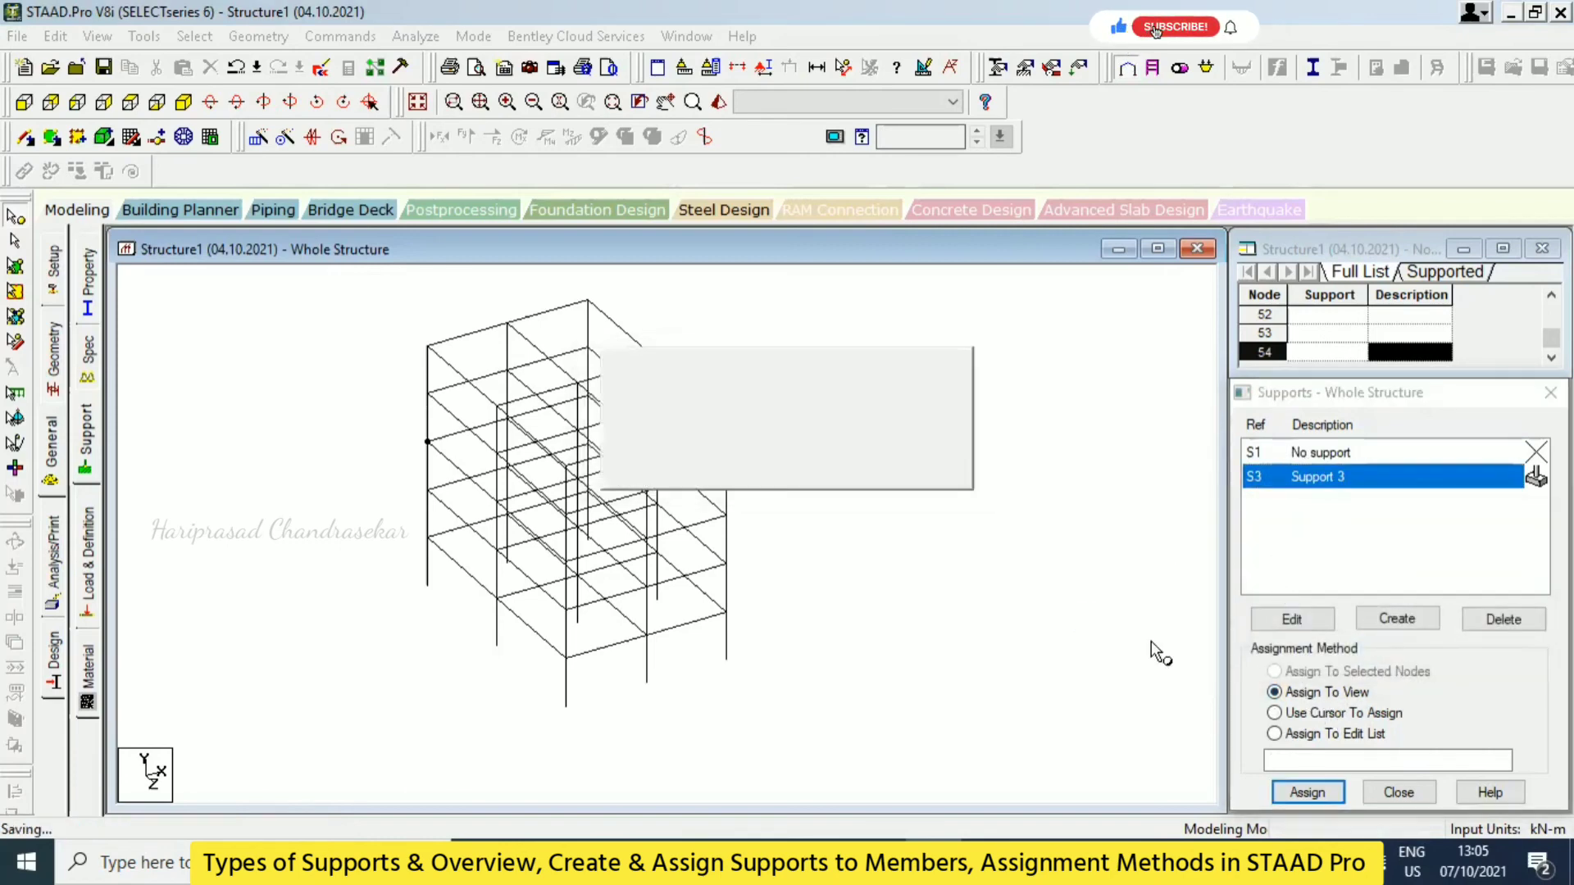
pyautogui.click(1275, 712)
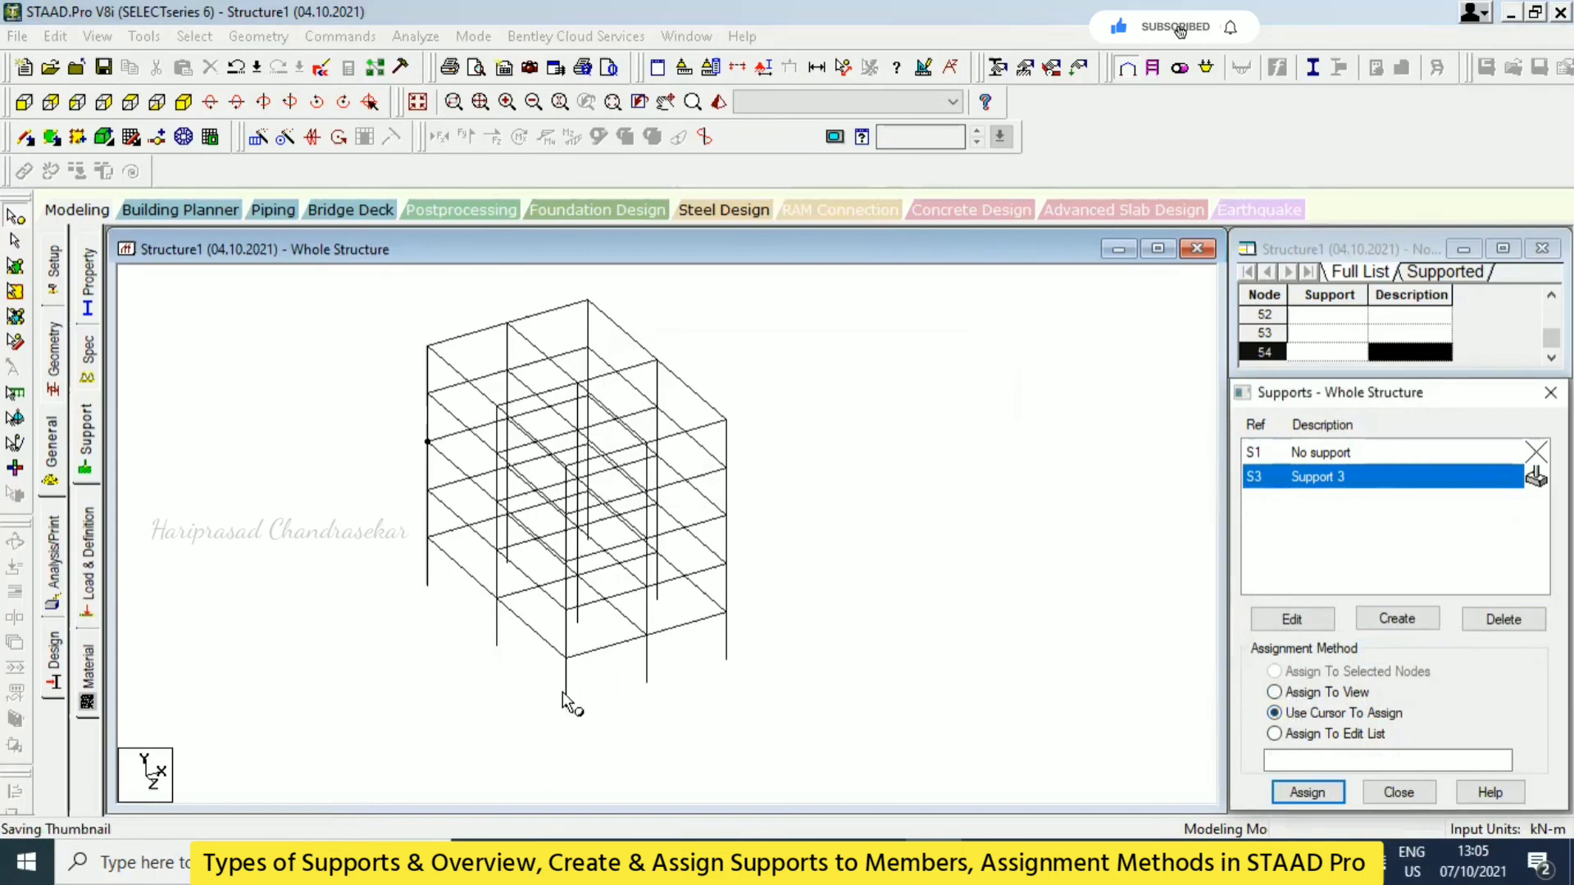
pyautogui.click(1309, 792)
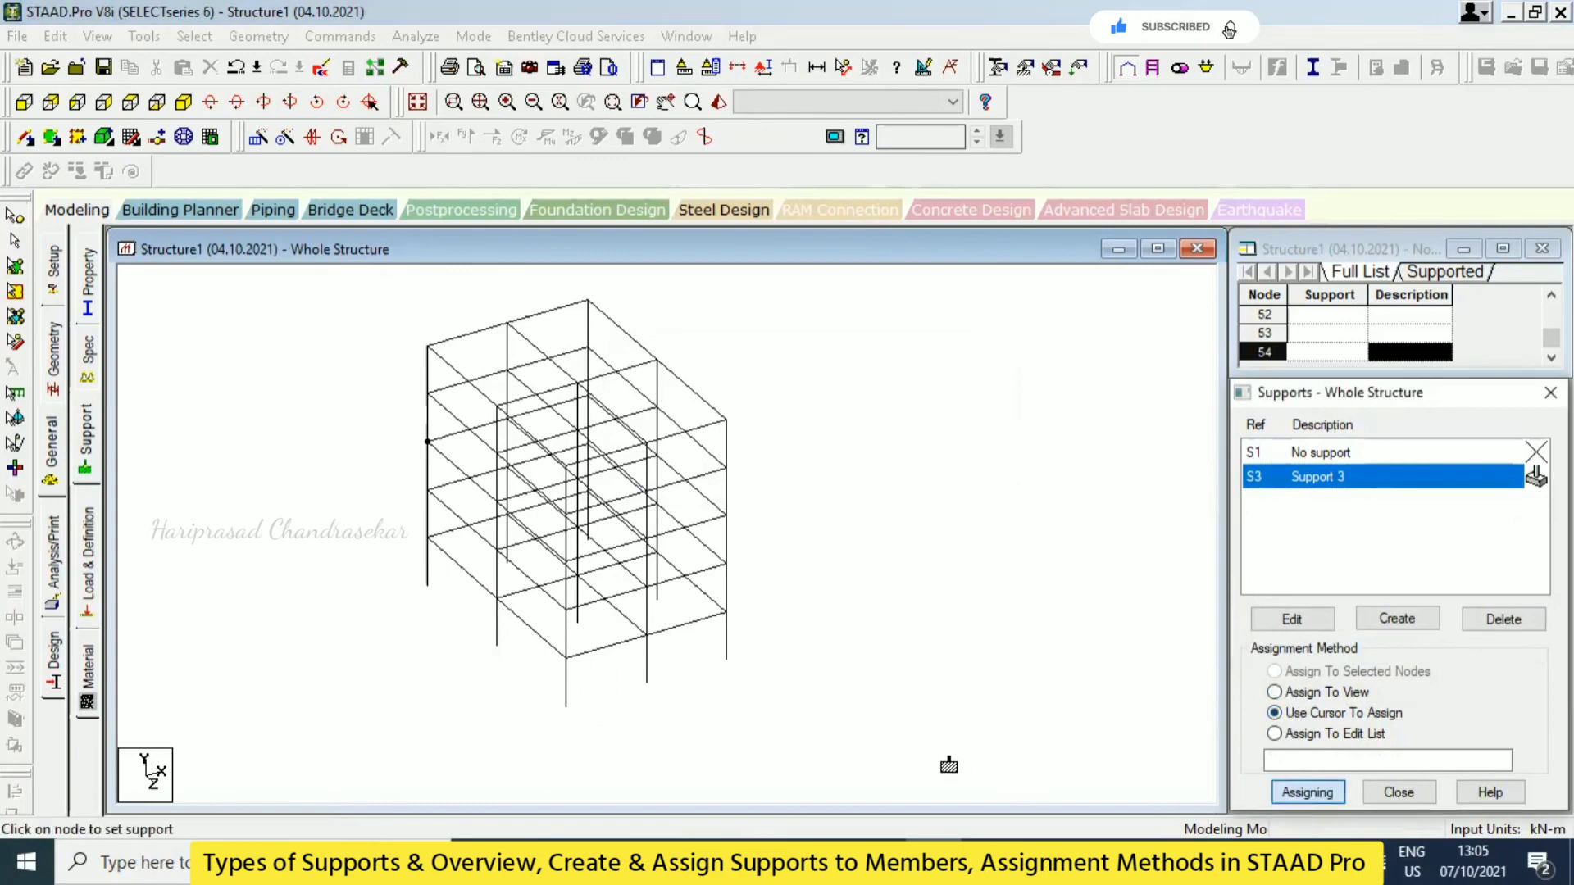
pyautogui.click(565, 707)
pyautogui.click(647, 683)
pyautogui.click(727, 660)
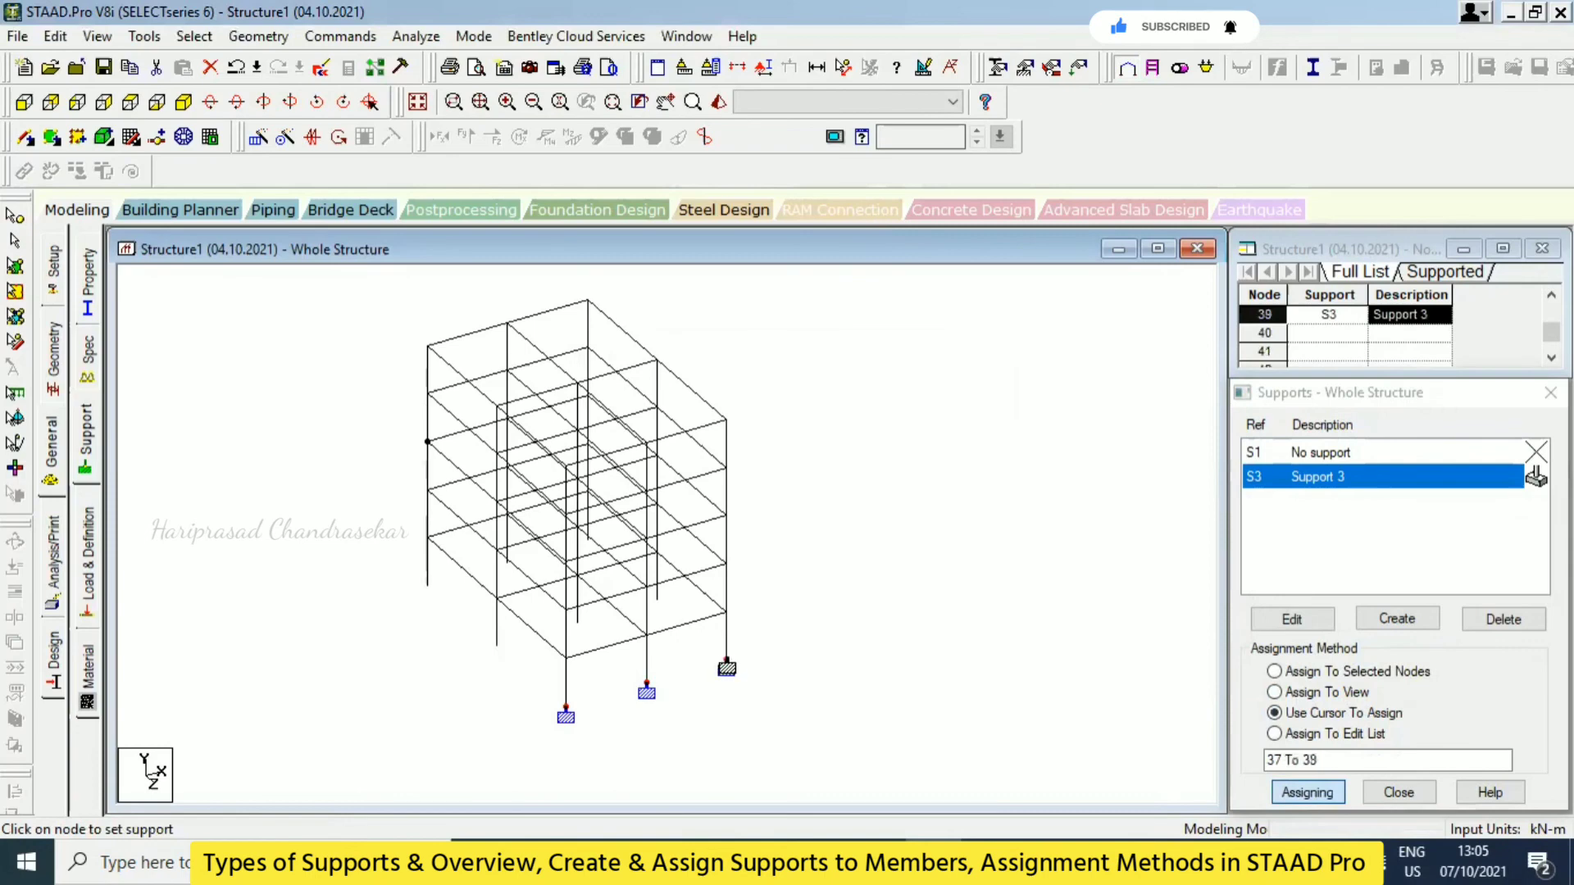
pyautogui.click(496, 646)
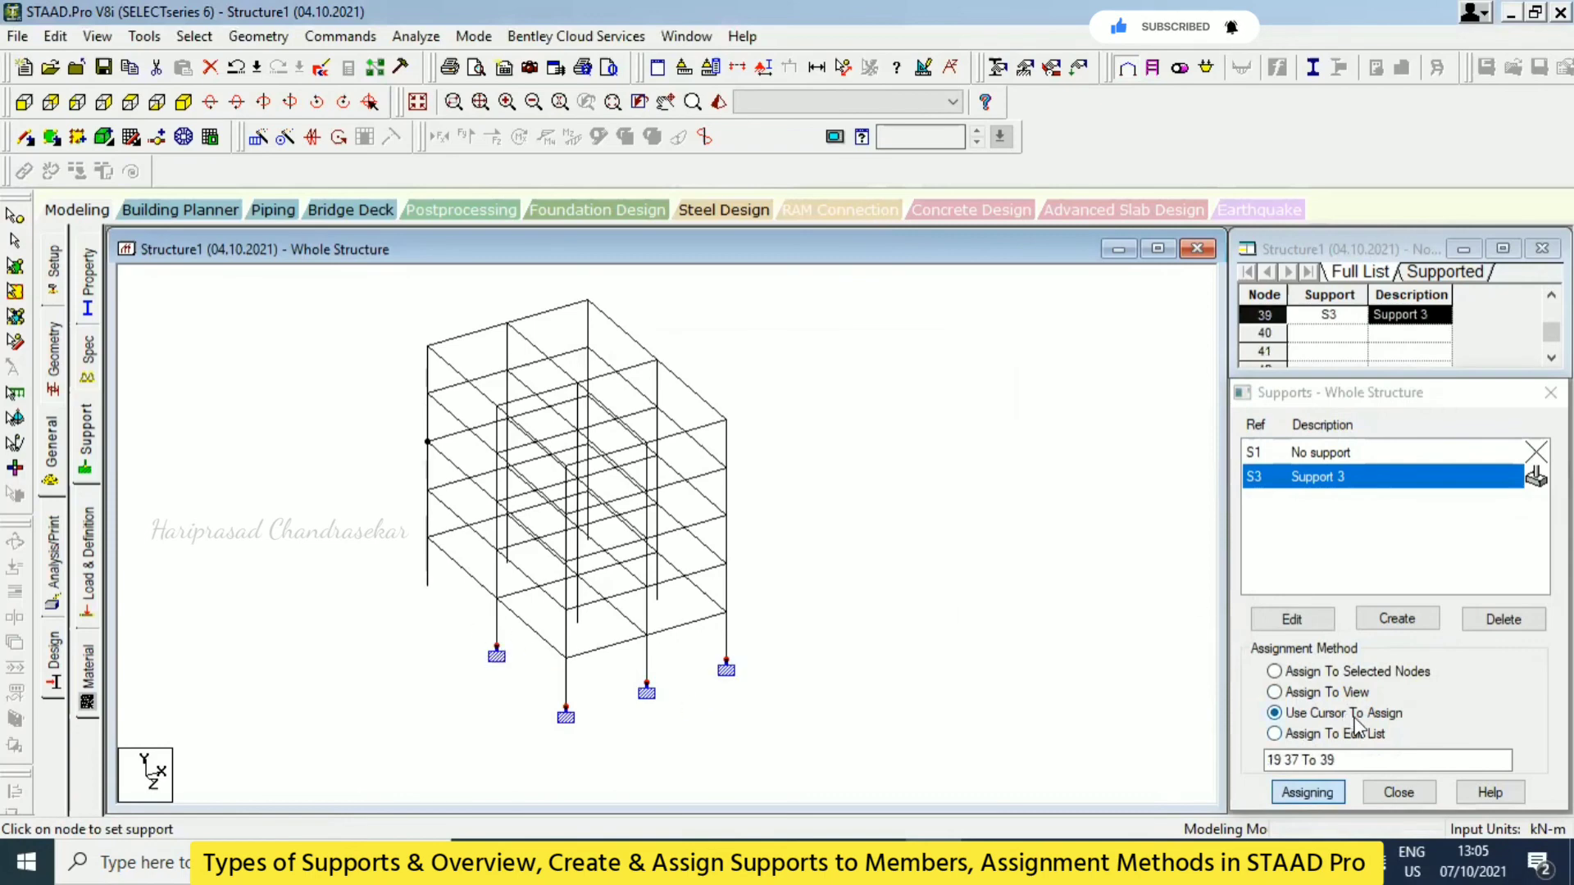
# - Display the node numbers on the structure and reopen the support definitions
pyautogui.click(1378, 760)
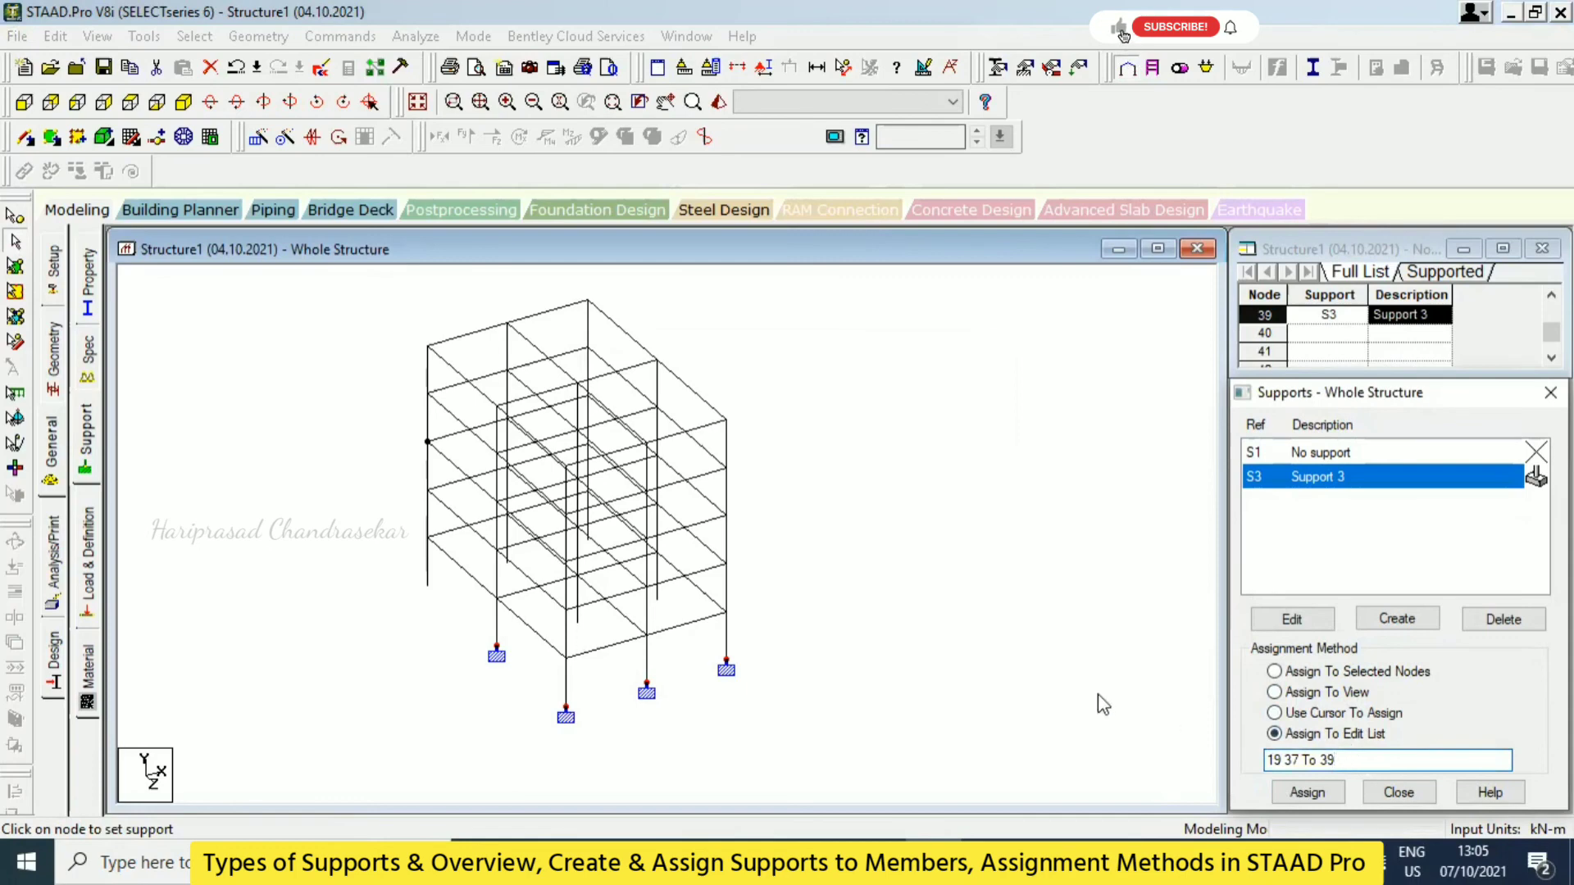
pyautogui.write('B')
pyautogui.press('Escape')
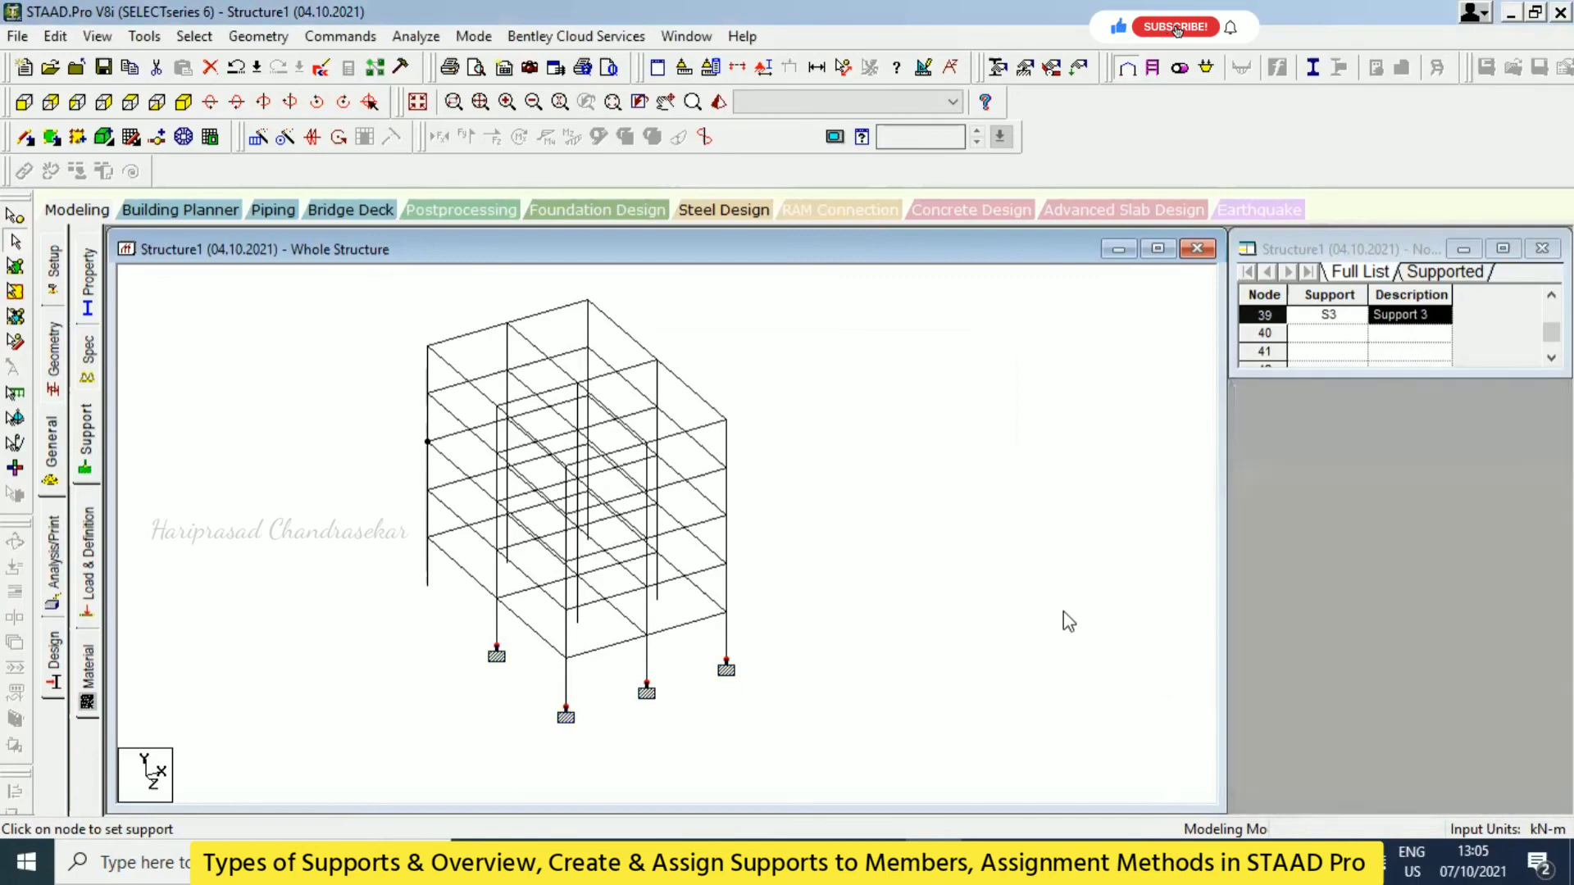
pyautogui.hotkey('shift', 'n')
pyautogui.click(86, 435)
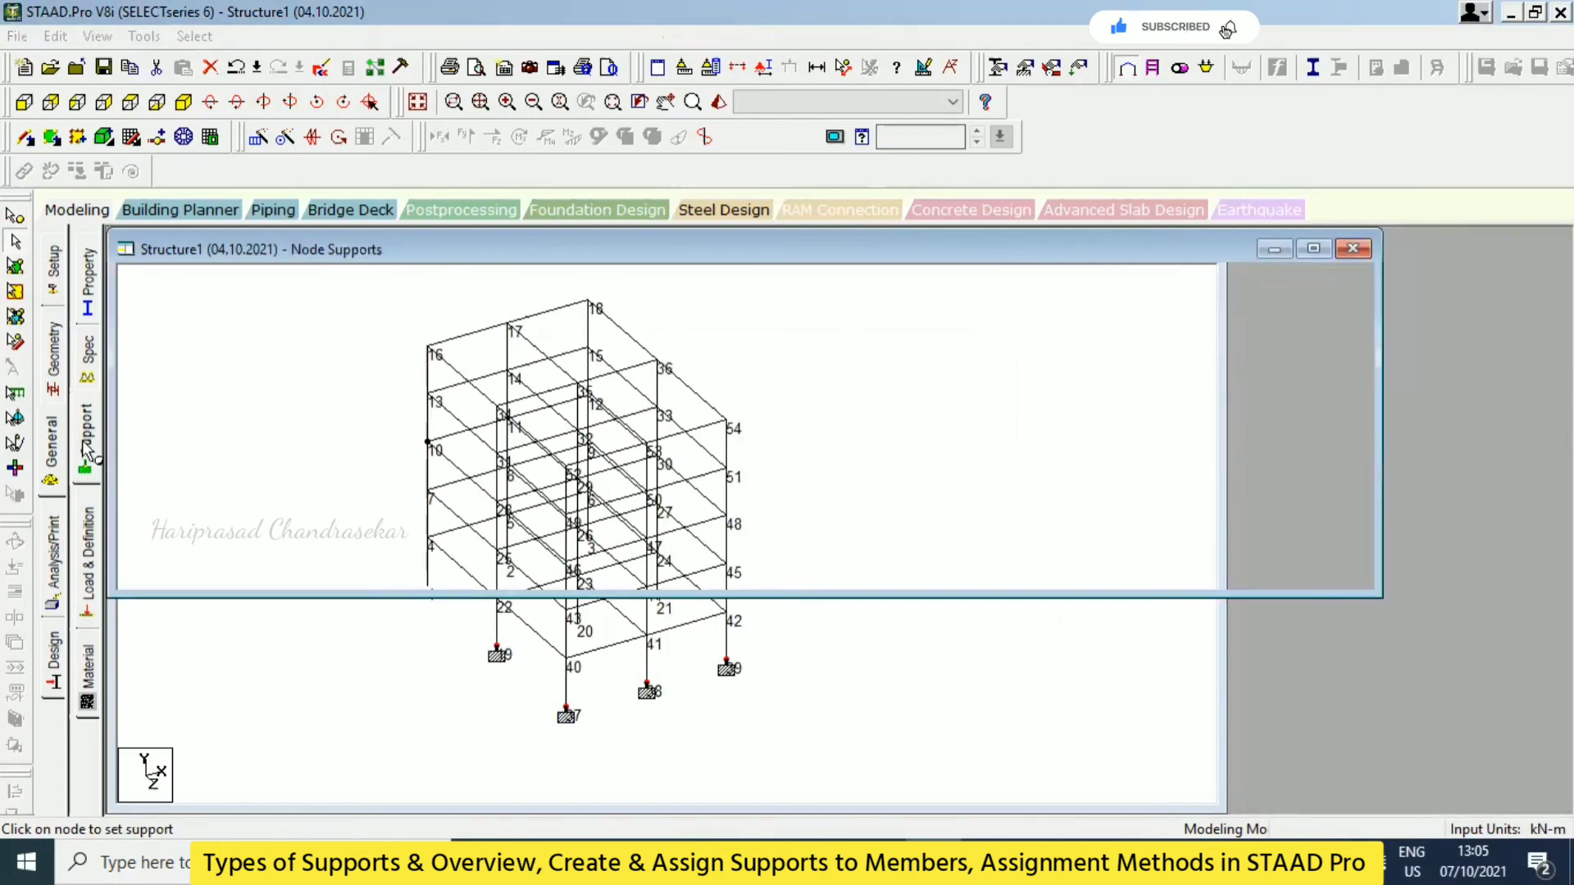
# - Use the Assign To Edit List method to add nodes 19 to 21 and 1 to 3 to the fixed support
pyautogui.click(1316, 735)
pyautogui.click(1328, 477)
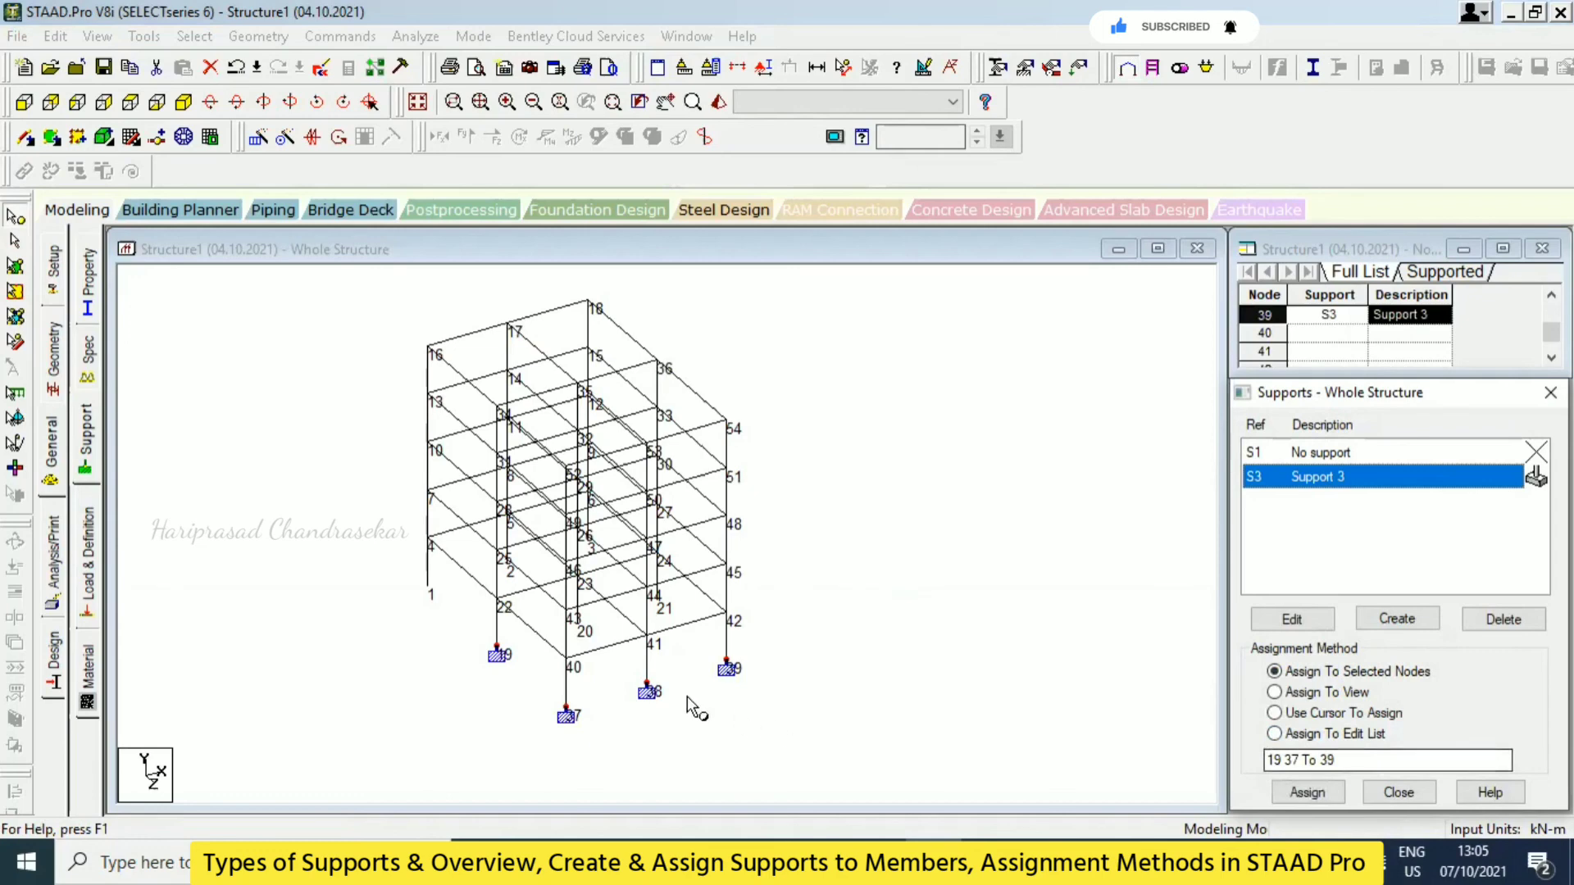
pyautogui.scroll(2, 695, 709)
pyautogui.click(1285, 763)
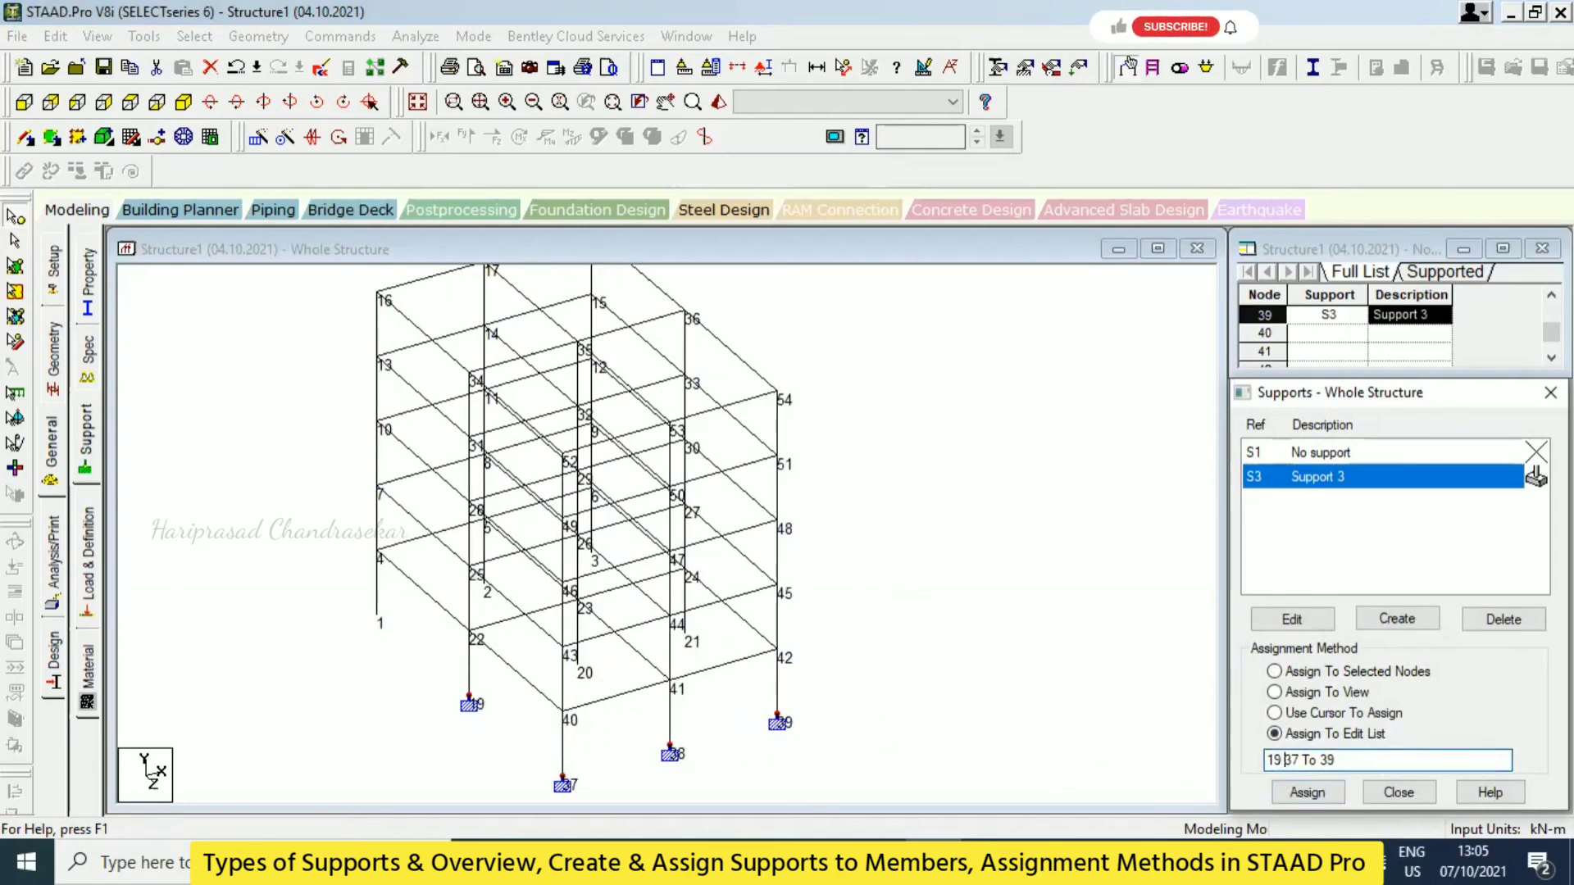
pyautogui.write('to 21')
pyautogui.click(1308, 793)
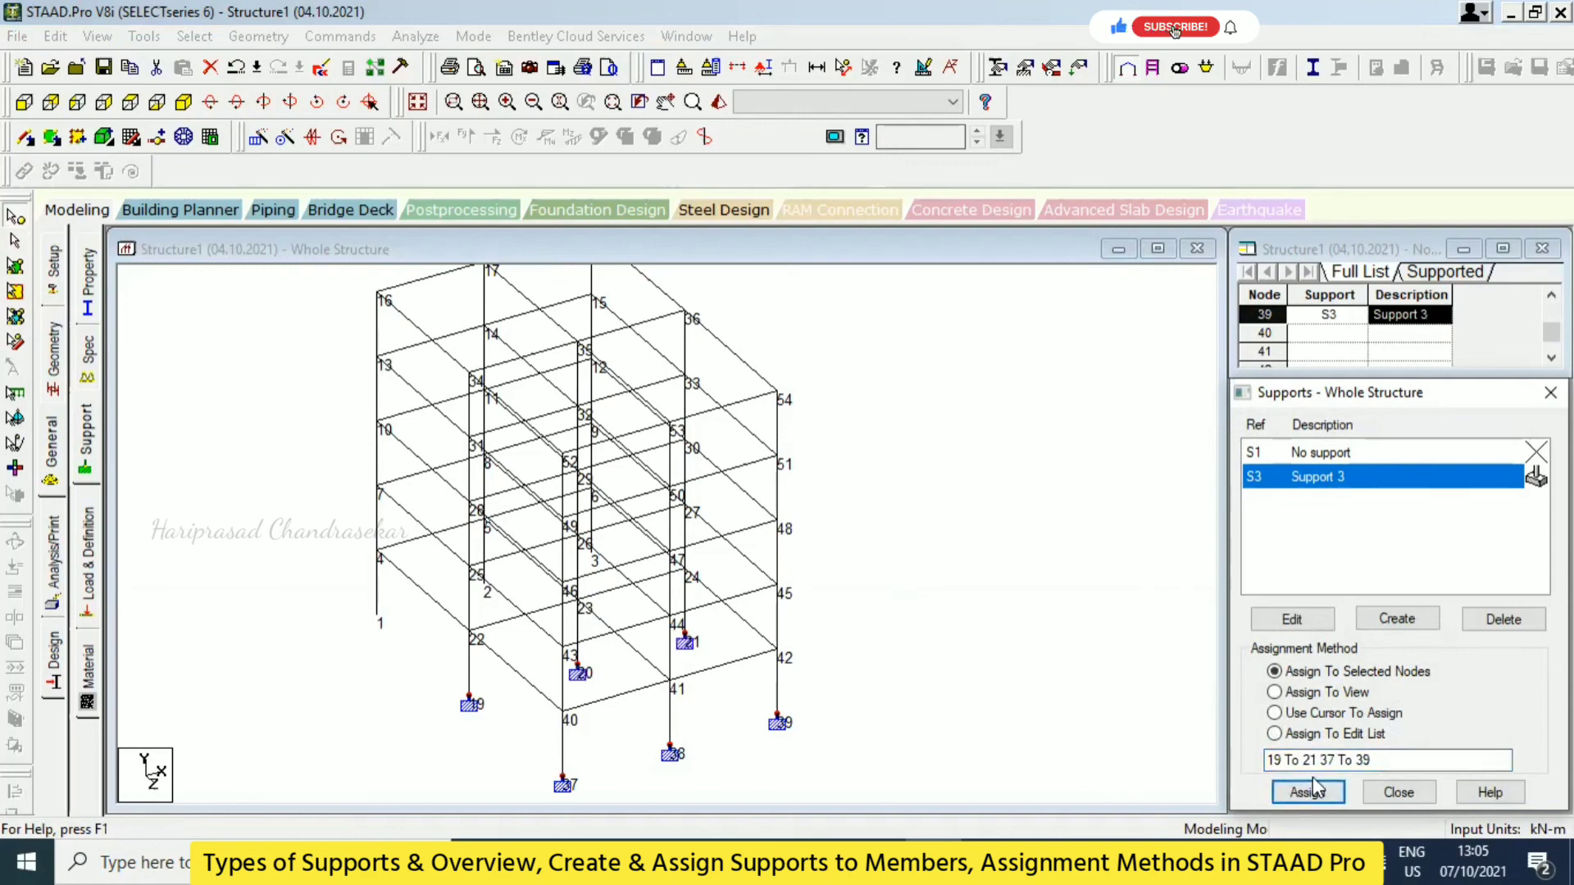
pyautogui.click(1394, 760)
pyautogui.write('1 t')
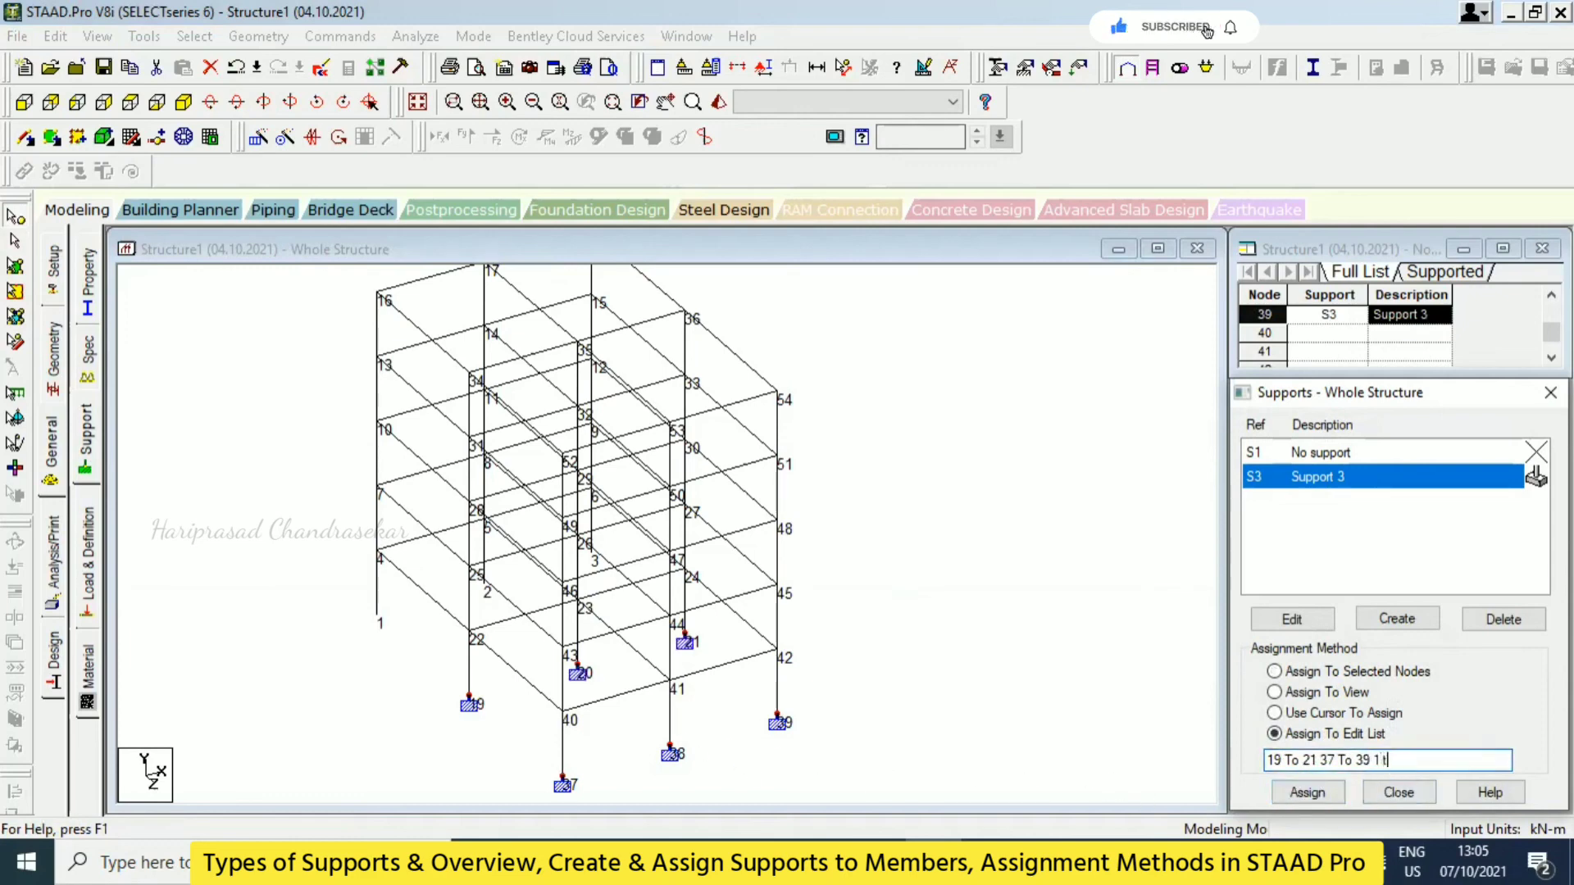
pyautogui.write('o 3')
pyautogui.click(1308, 793)
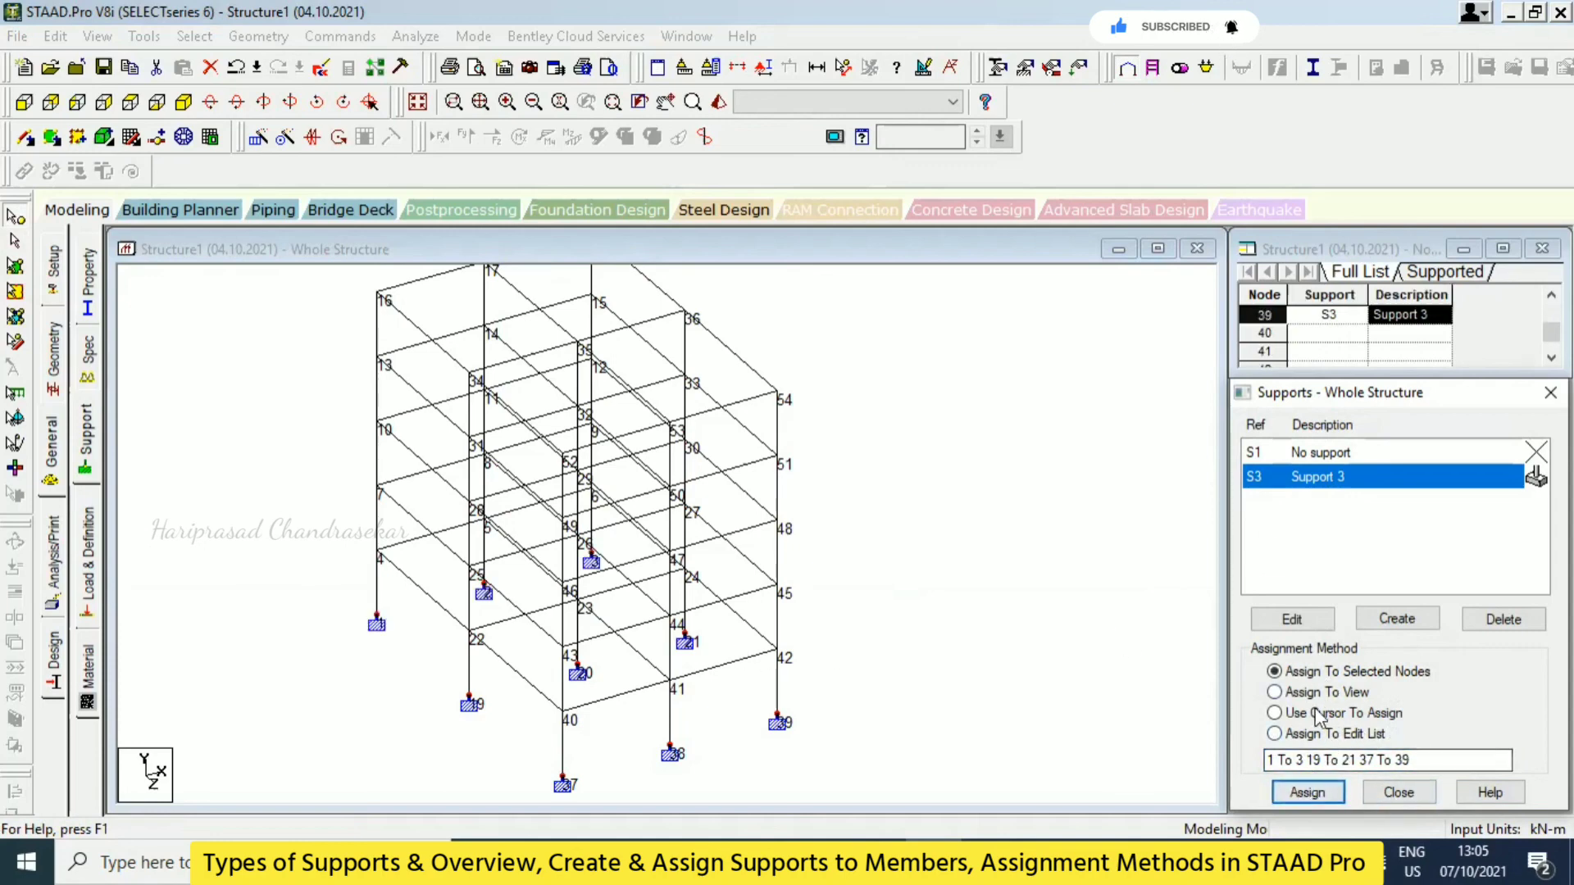
# - Assign the fixed support to every node of the structure with the Assign To View method
pyautogui.click(1275, 693)
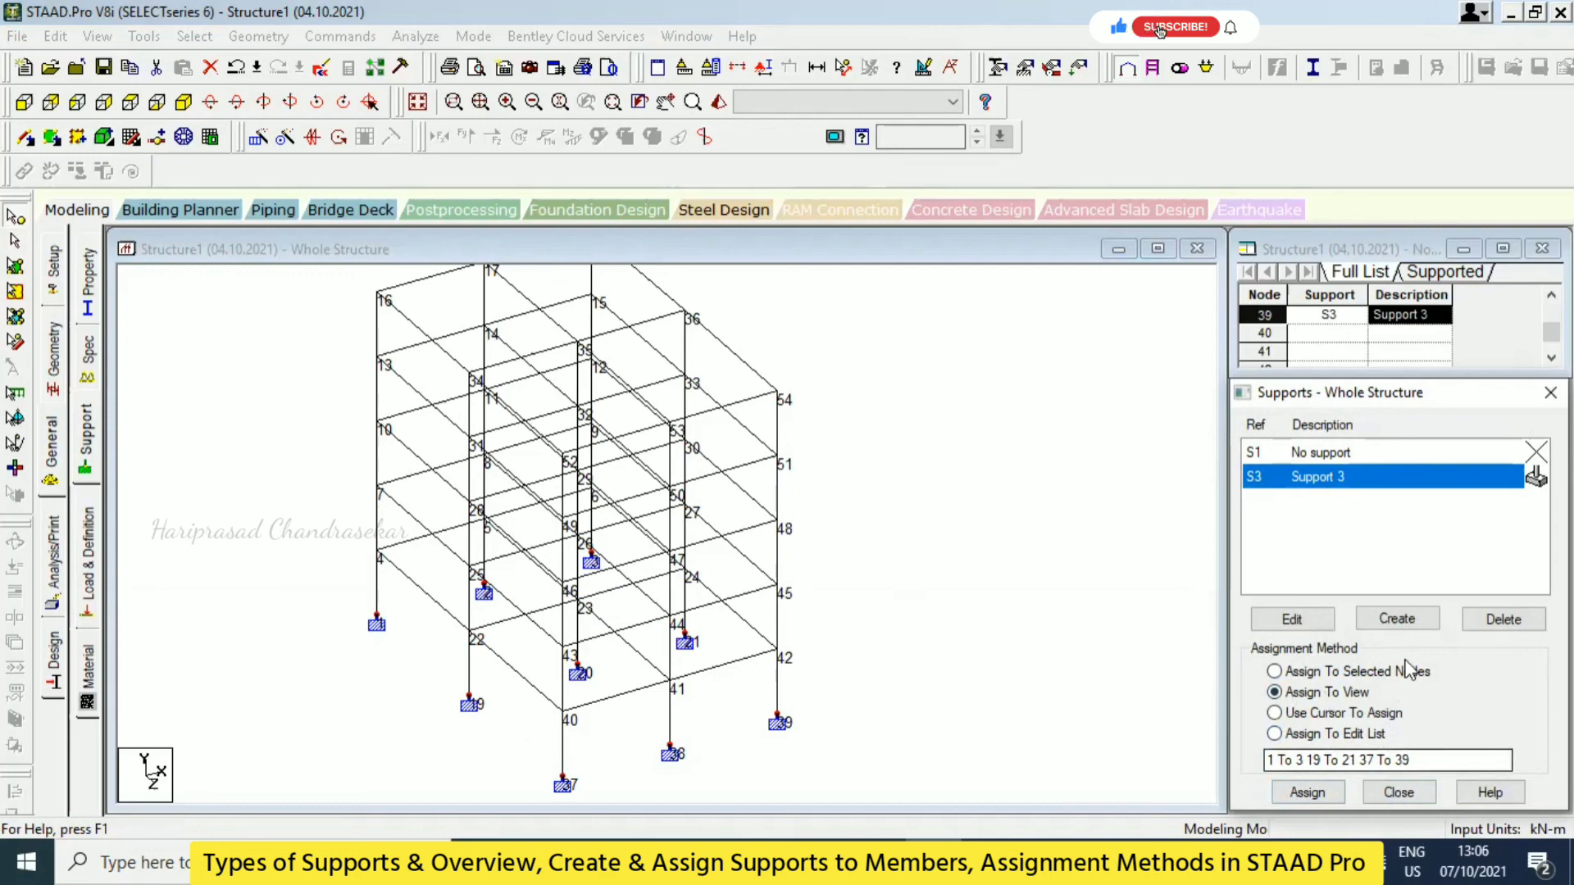
pyautogui.click(1308, 792)
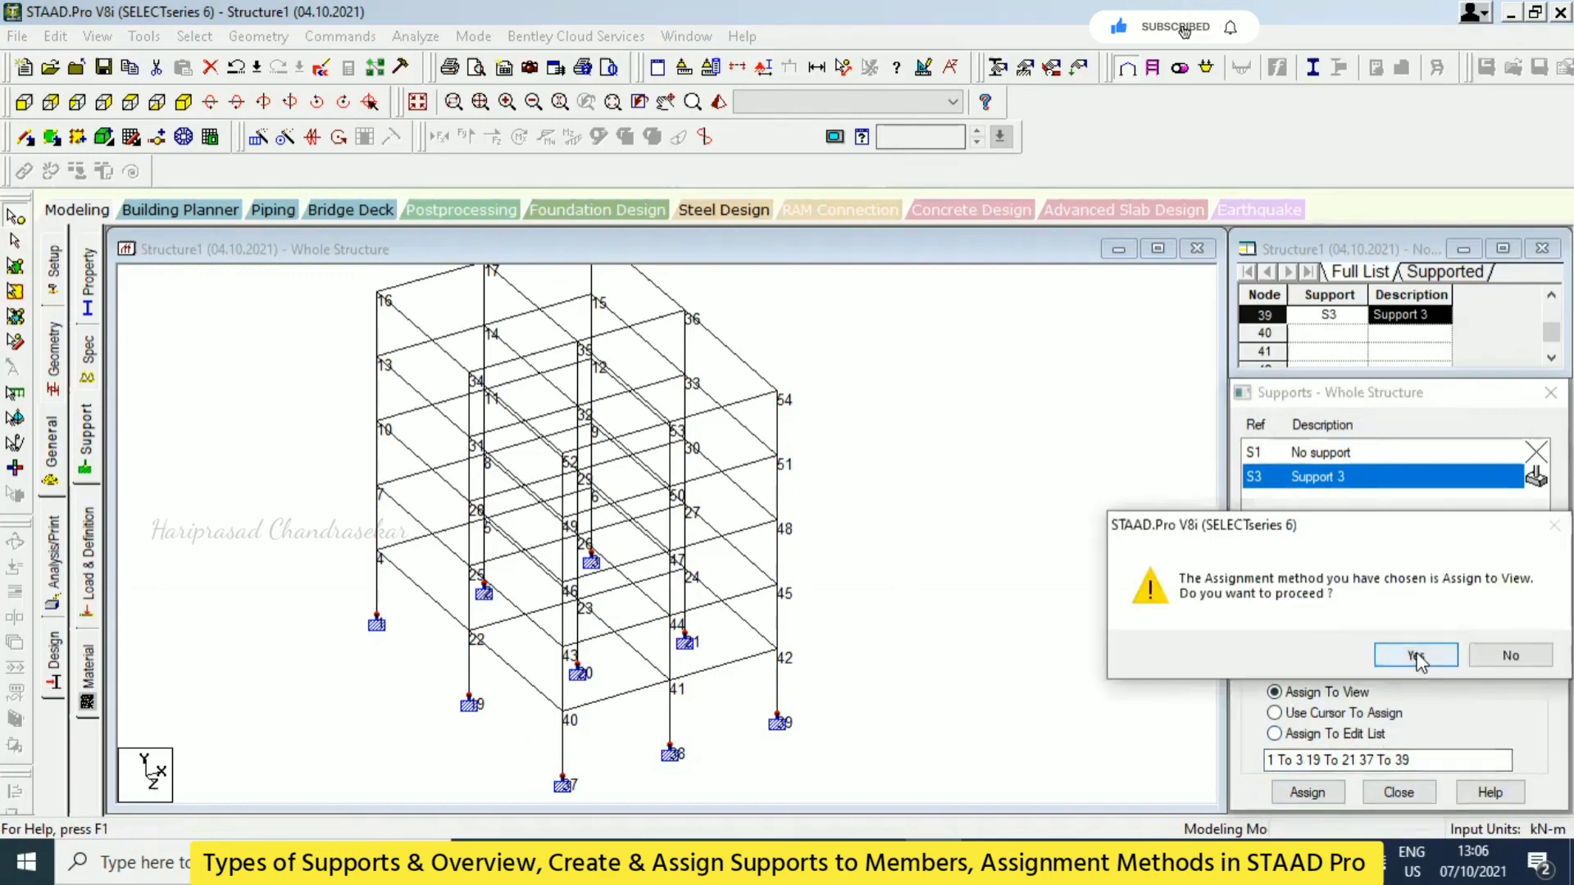
pyautogui.click(1412, 654)
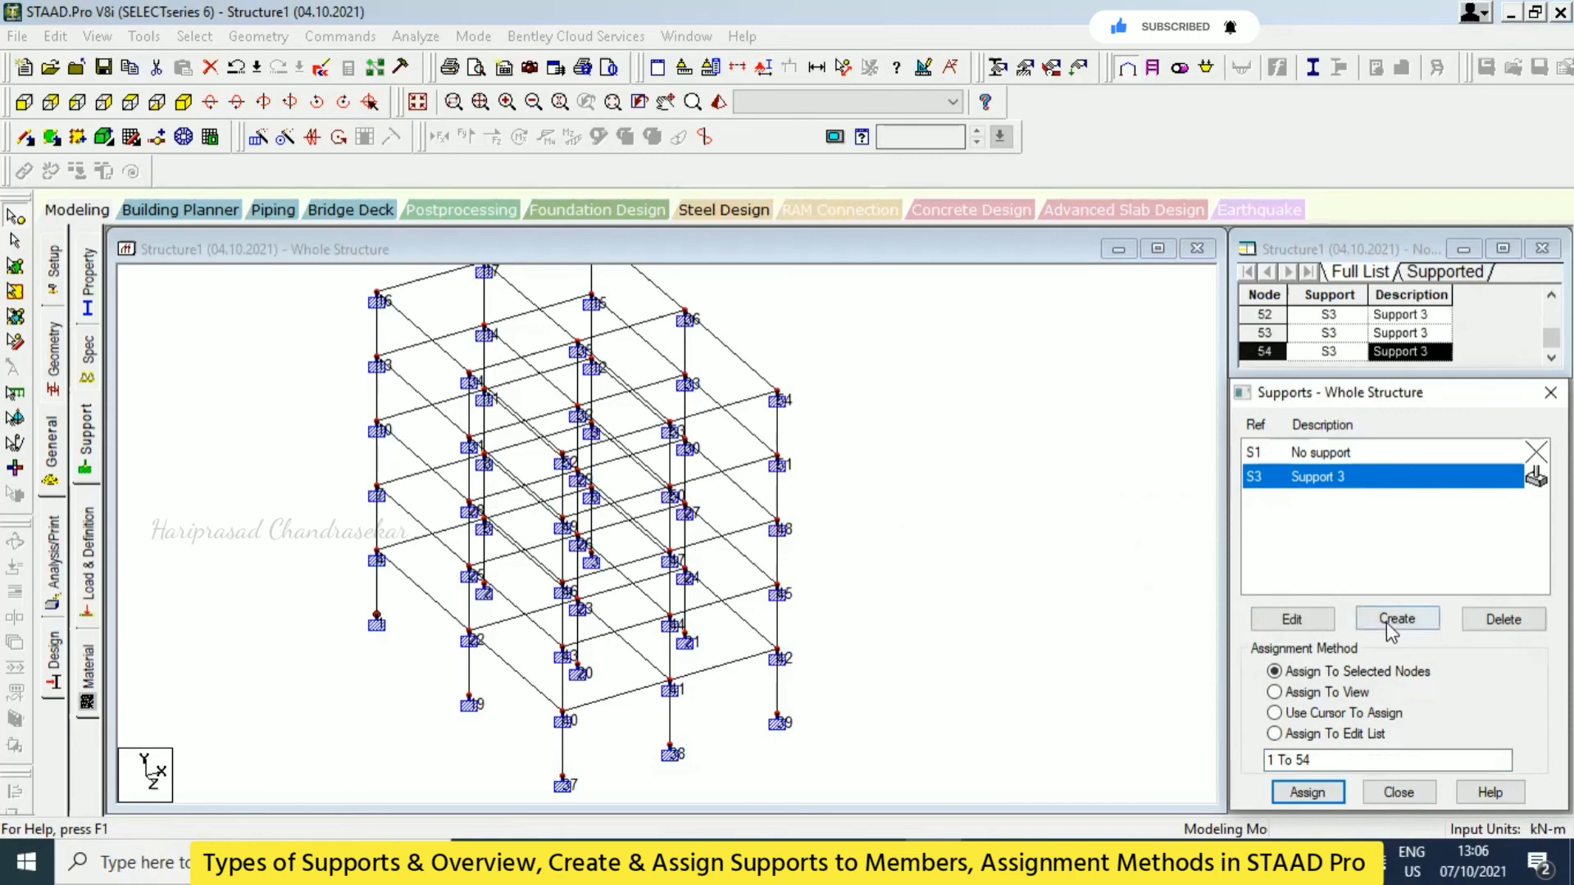
# - Clear the supports from nodes 1 to 54 by assigning No support to the whole view
pyautogui.click(1325, 456)
pyautogui.click(1322, 694)
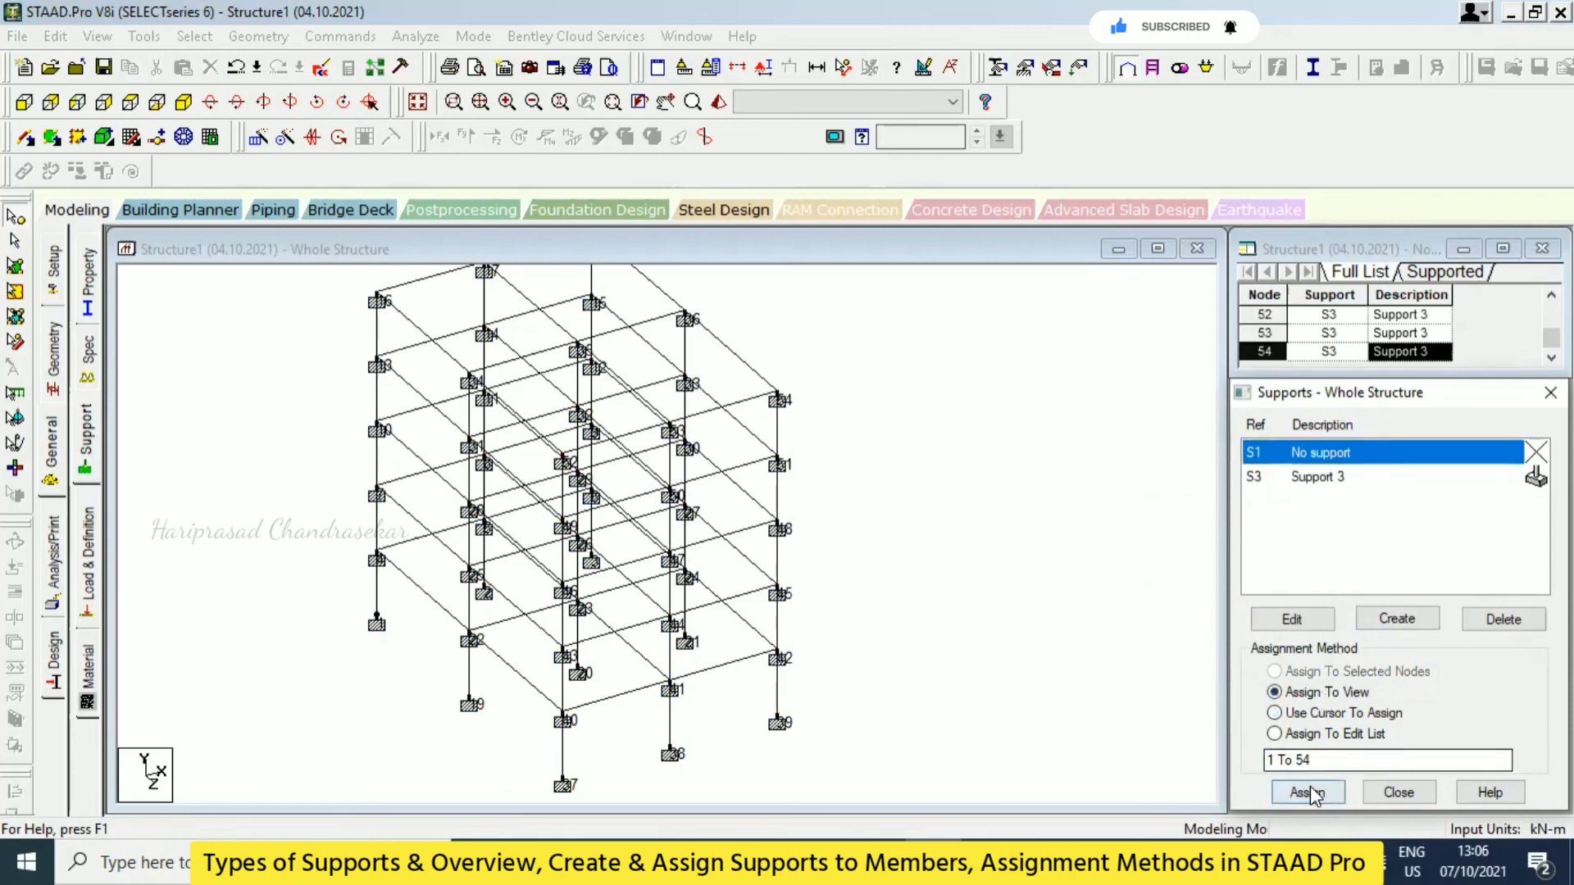
pyautogui.click(1309, 792)
pyautogui.click(1311, 654)
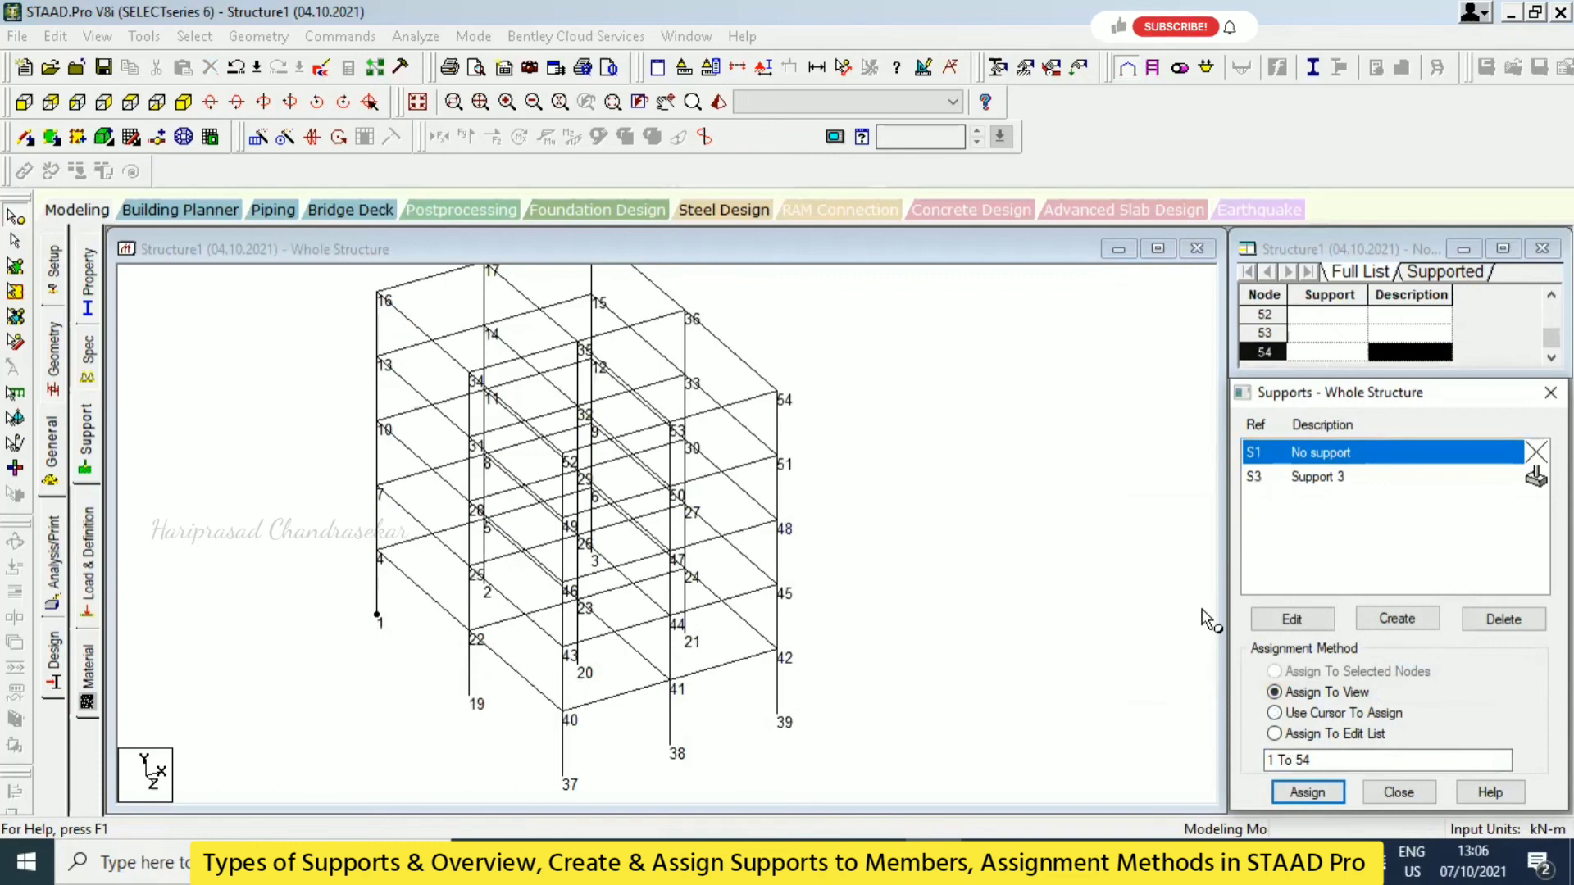